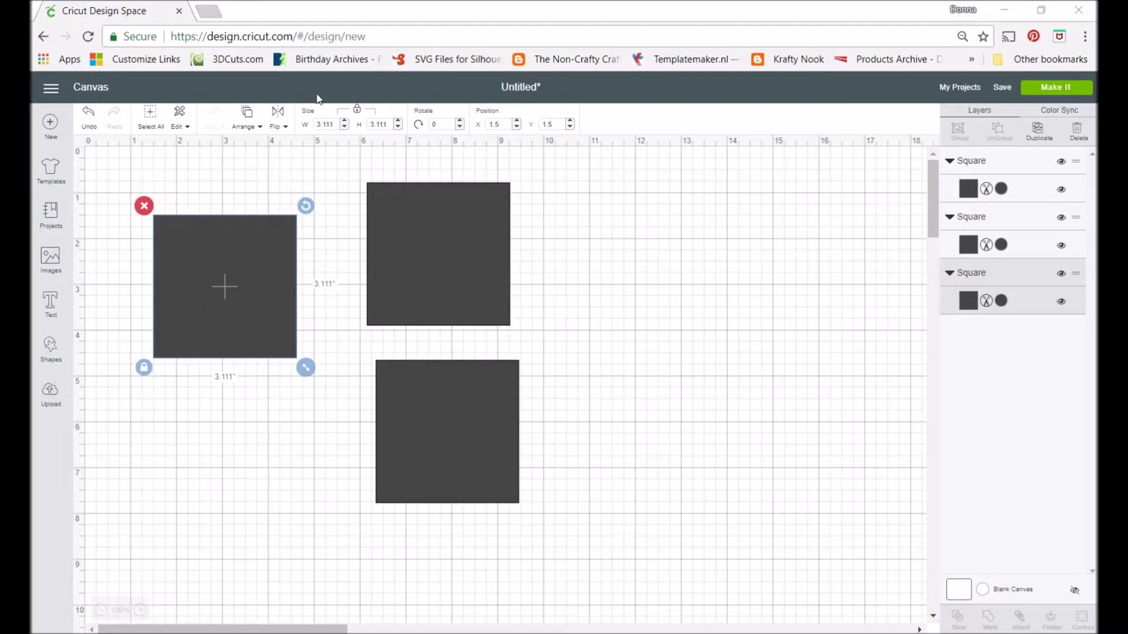
Resize the leftmost square to 4.25 inches wide by 5.5 inches high and place it near the canvas's upper-left corner.
left_click(325, 124)
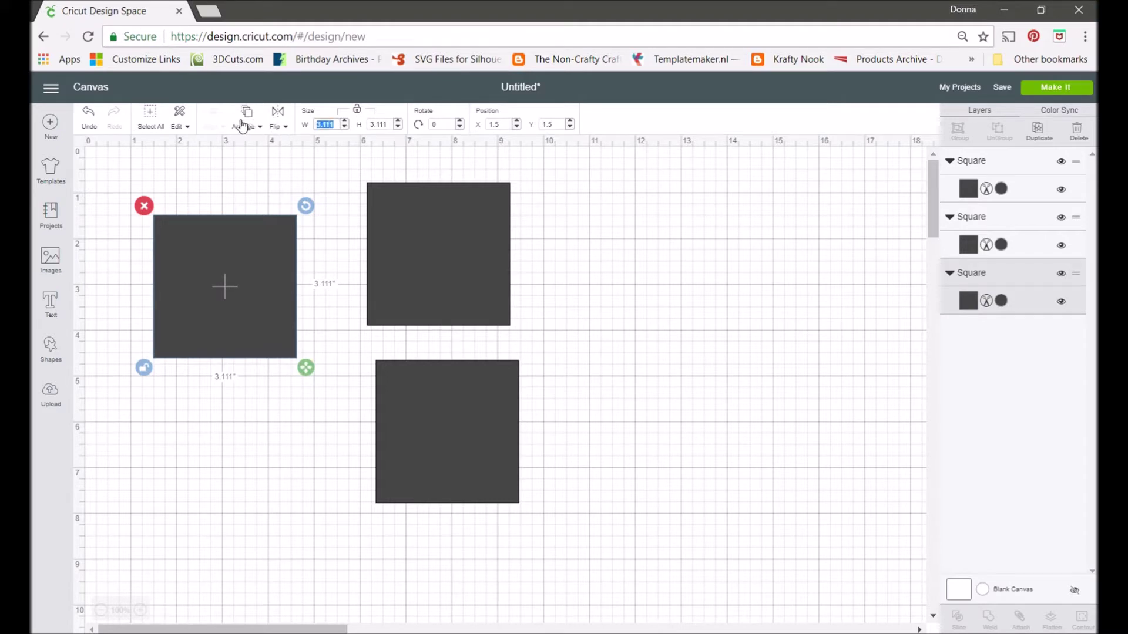
type("4.25")
key("Return")
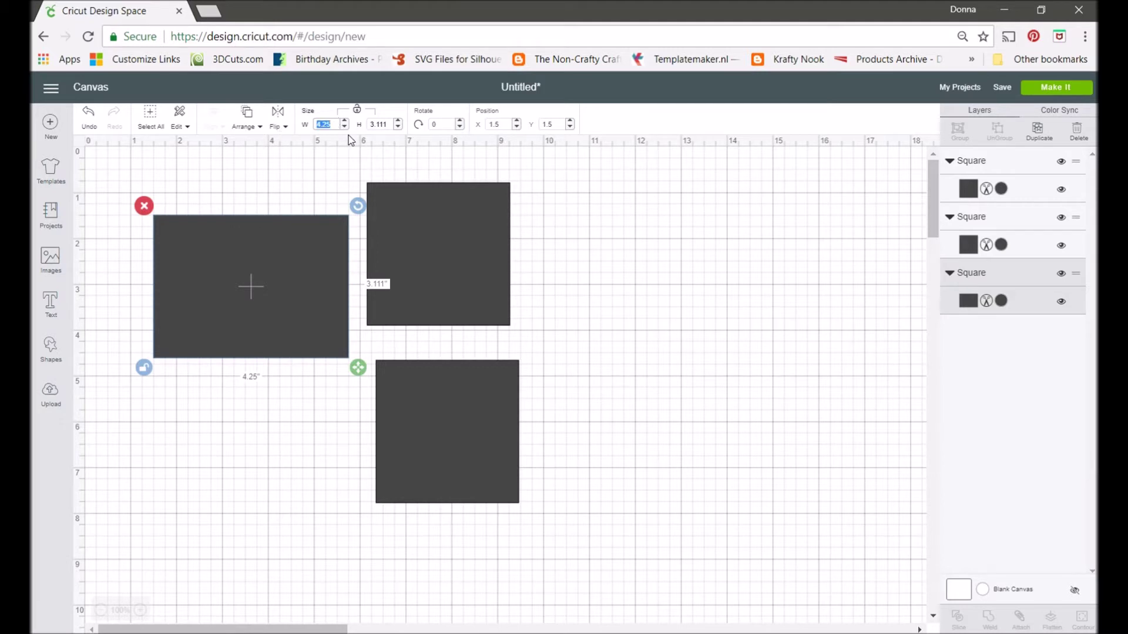
left_click(286, 175)
left_click_drag(269, 262, 220, 207)
left_click(385, 124)
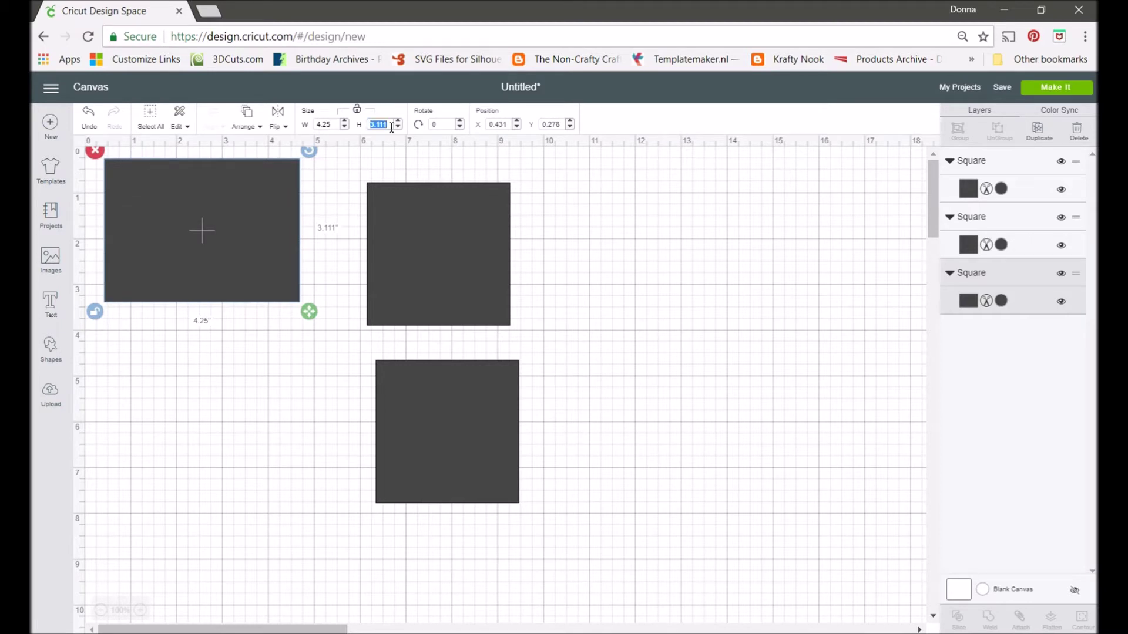
type("5")
key("Return")
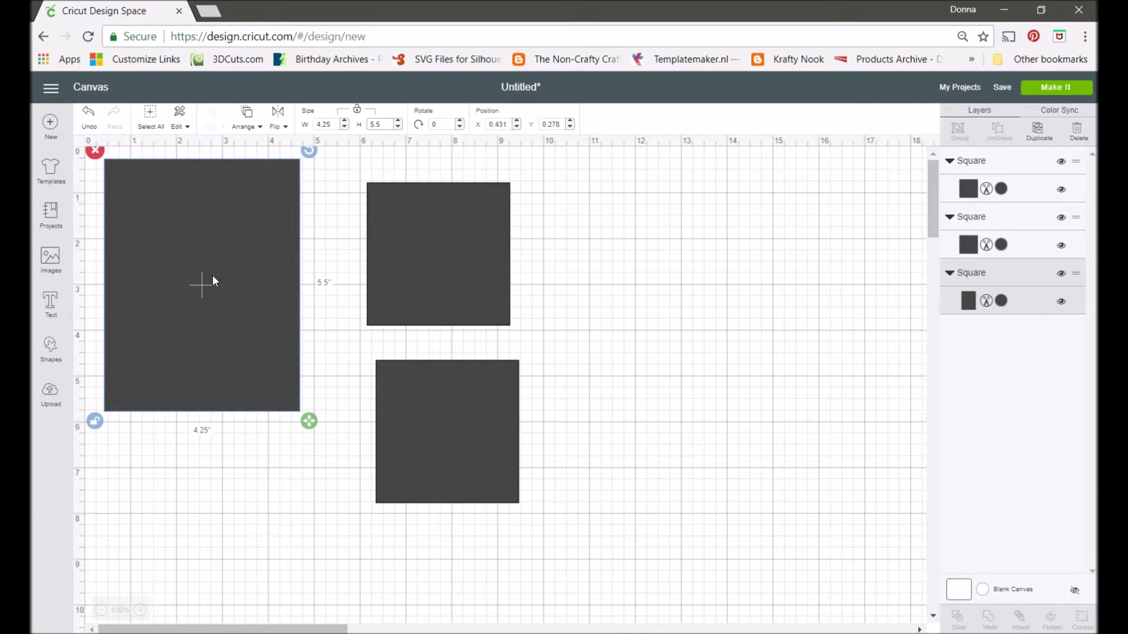
left_click_drag(213, 281, 215, 297)
Move the upper of the two remaining squares aside, unlock its proportions and resize it to 4 by 5.25 inches.
left_click_drag(406, 280, 453, 280)
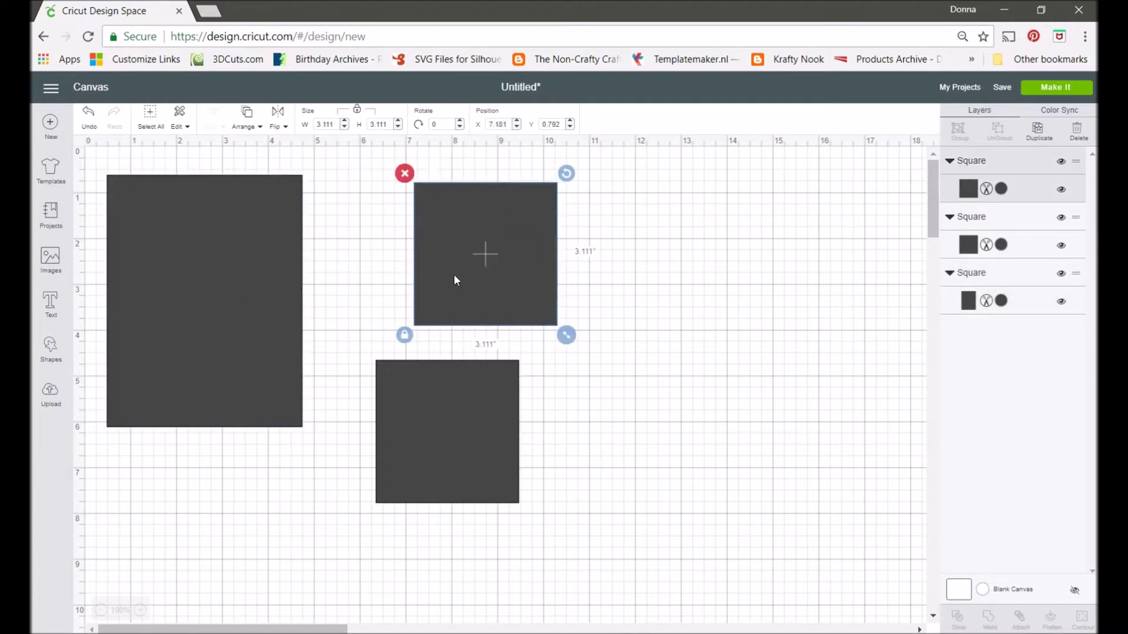
left_click(357, 110)
left_click(332, 124)
type("4")
key("Tab")
type("5")
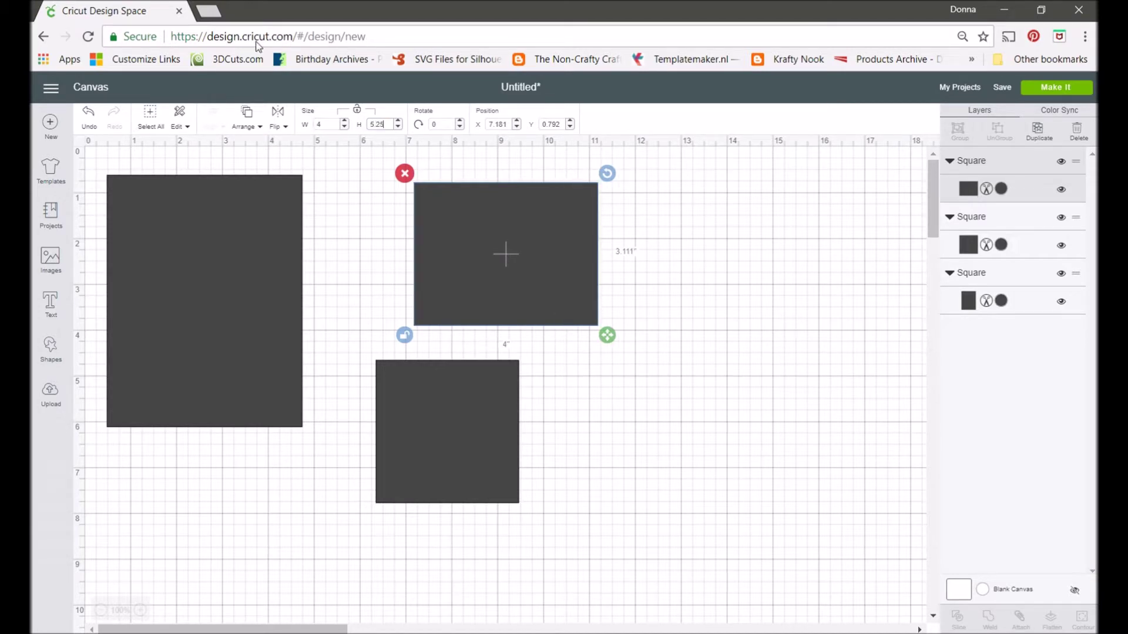
type(".25")
key("Tab")
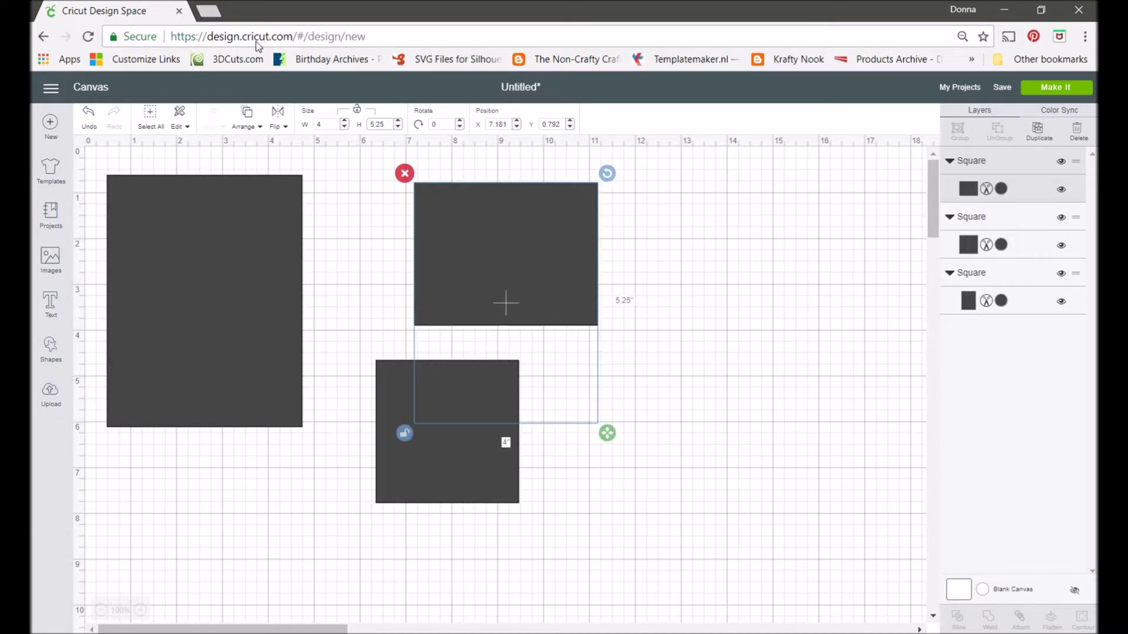
Color the 4.25 by 5.5 inch rectangle white.
left_click(272, 255)
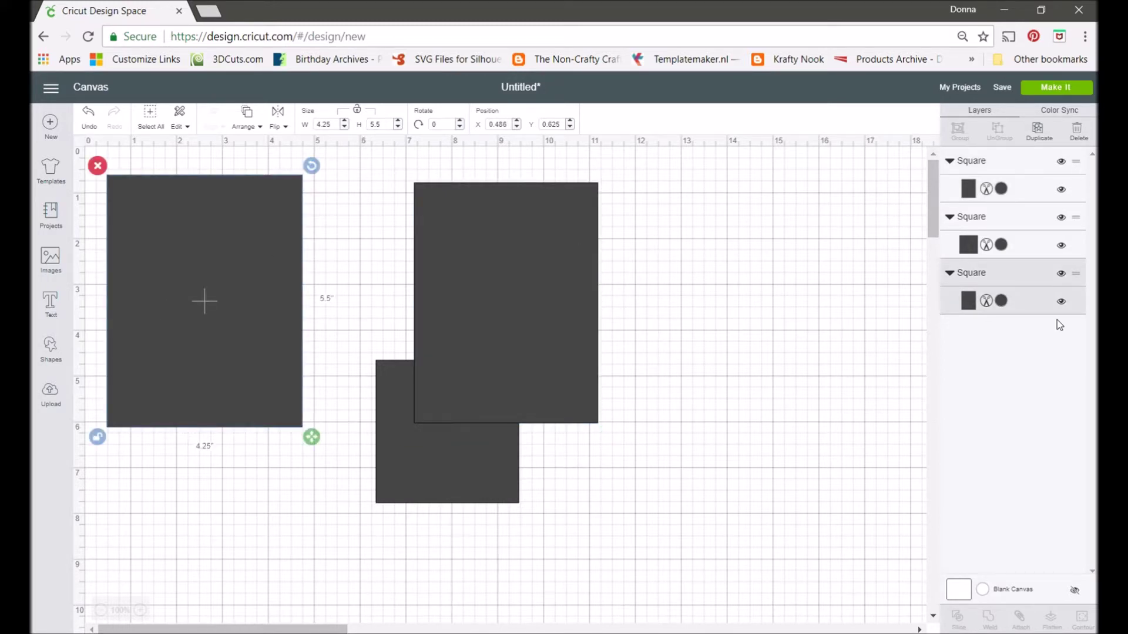
left_click(1062, 302)
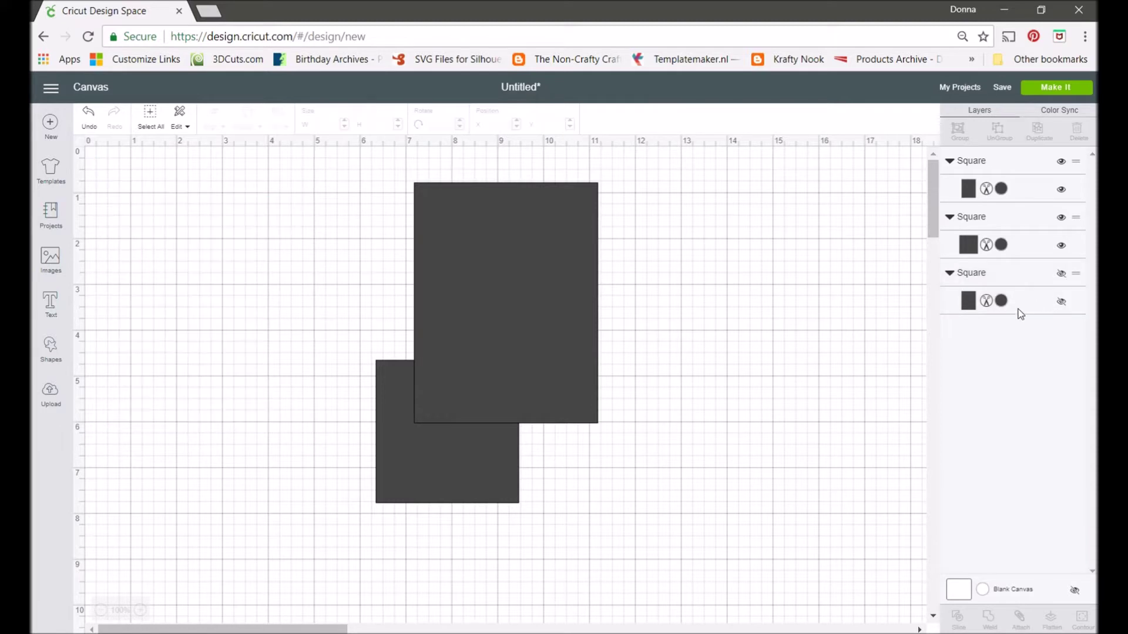
left_click(1061, 302)
left_click(969, 302)
left_click(810, 265)
Center the 4 by 5.25 inch rectangle on the white card base and color it light green.
left_click_drag(556, 283, 255, 281)
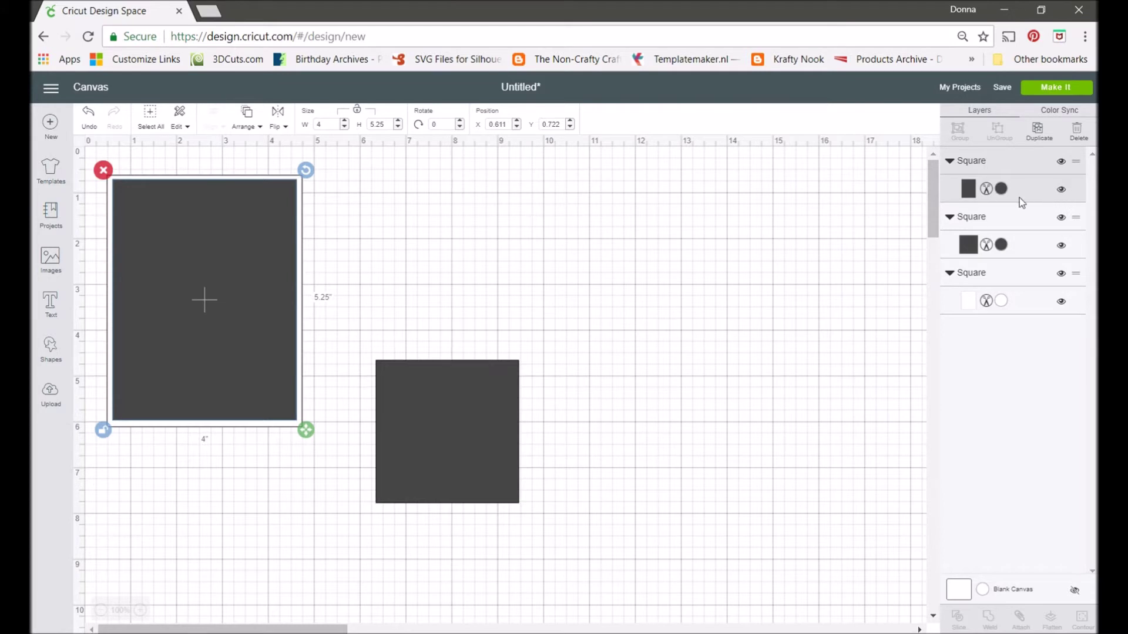
left_click(1001, 190)
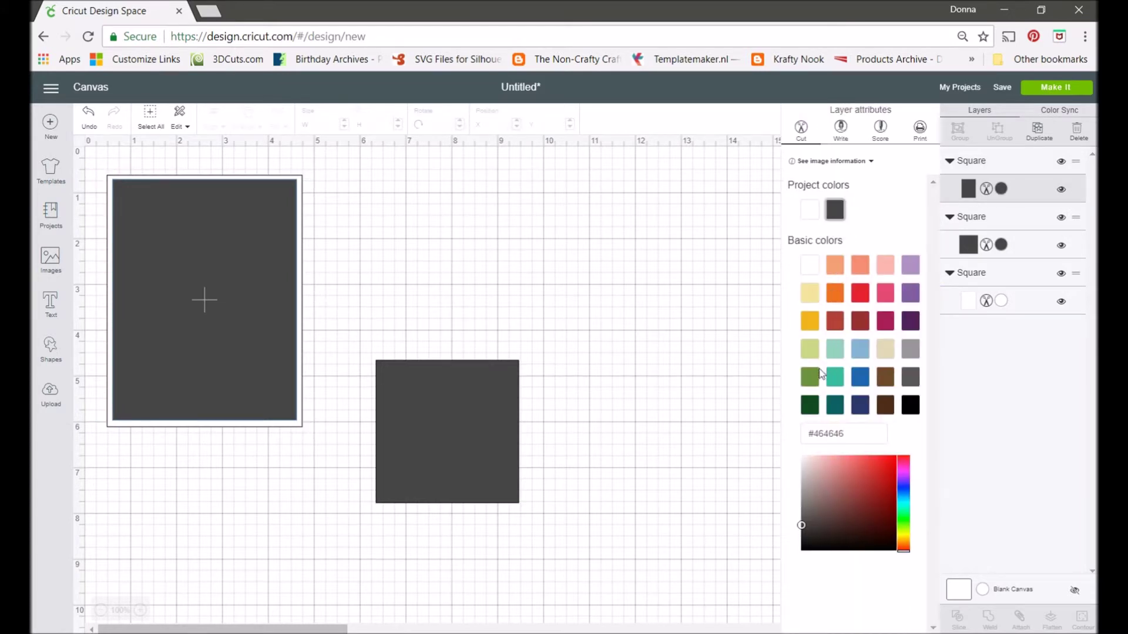
left_click(810, 356)
Move the last dark square up beside the card and resize it to 3.75 by 5 inches.
left_click_drag(447, 418, 440, 322)
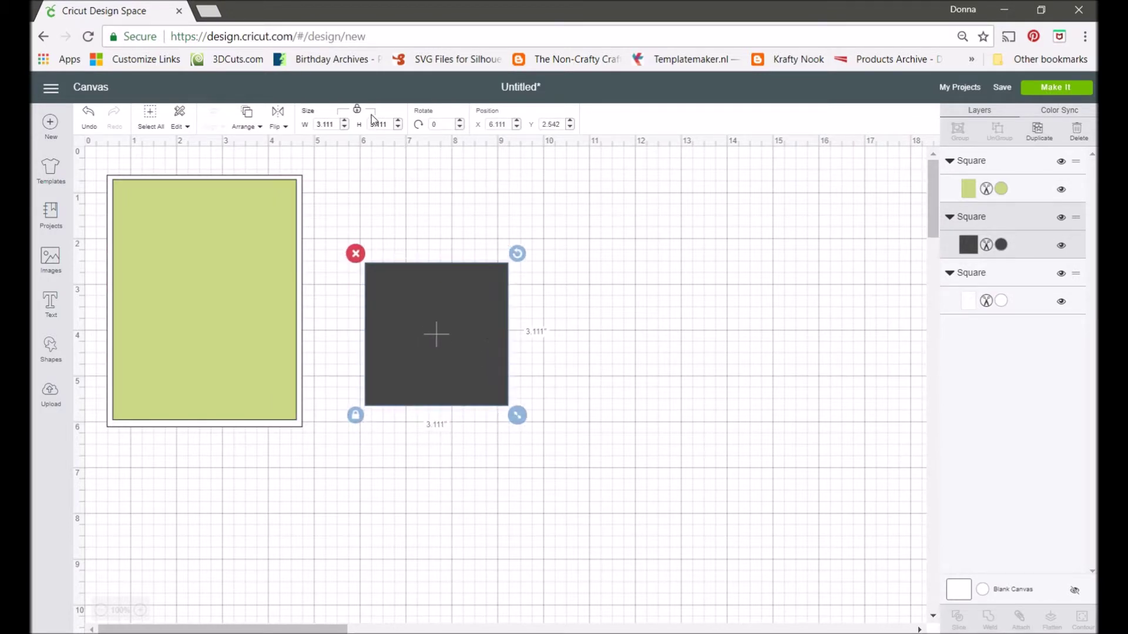
left_click(325, 124)
type("3.75")
key("Return")
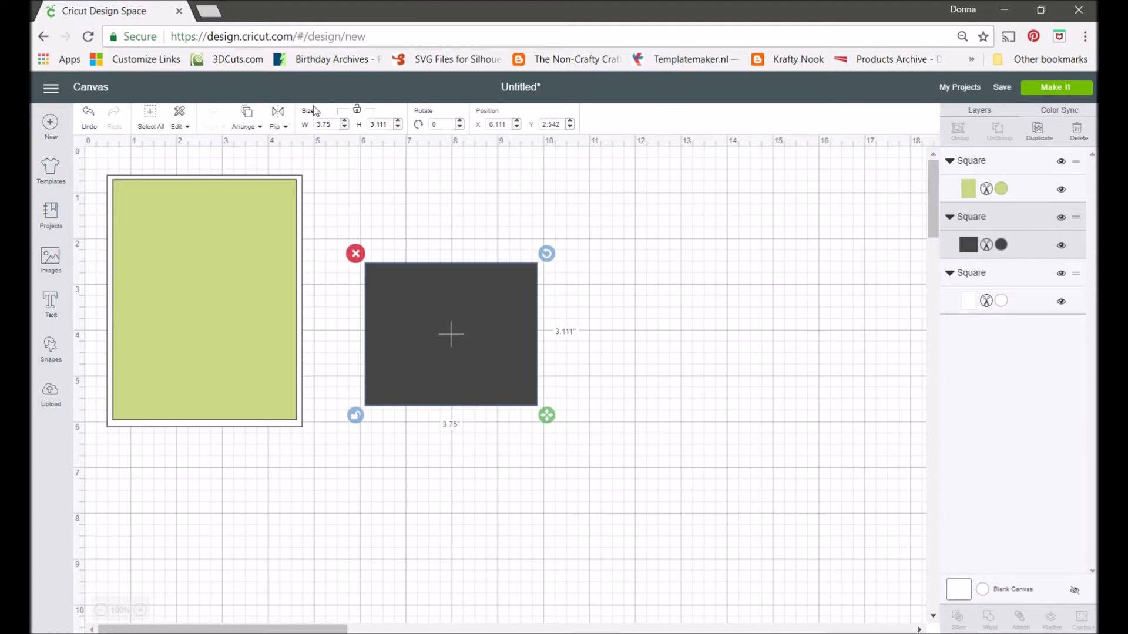
key("Tab")
type("5.0")
key("Return")
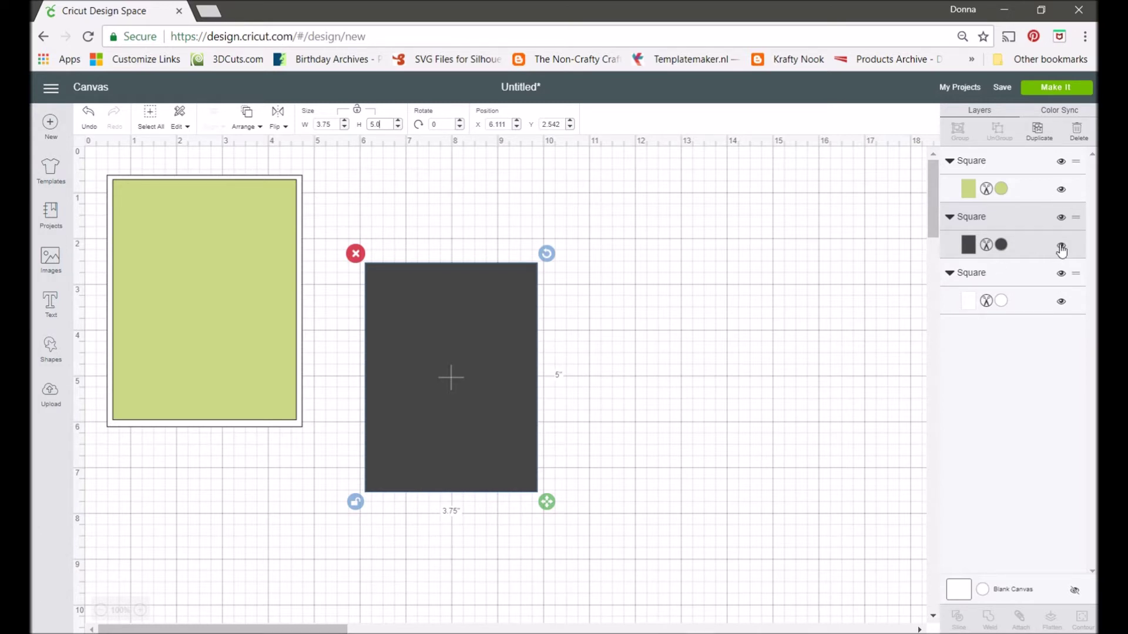
Color the 3.75 by 5 inch rectangle white and move it closer to the card.
left_click(1001, 245)
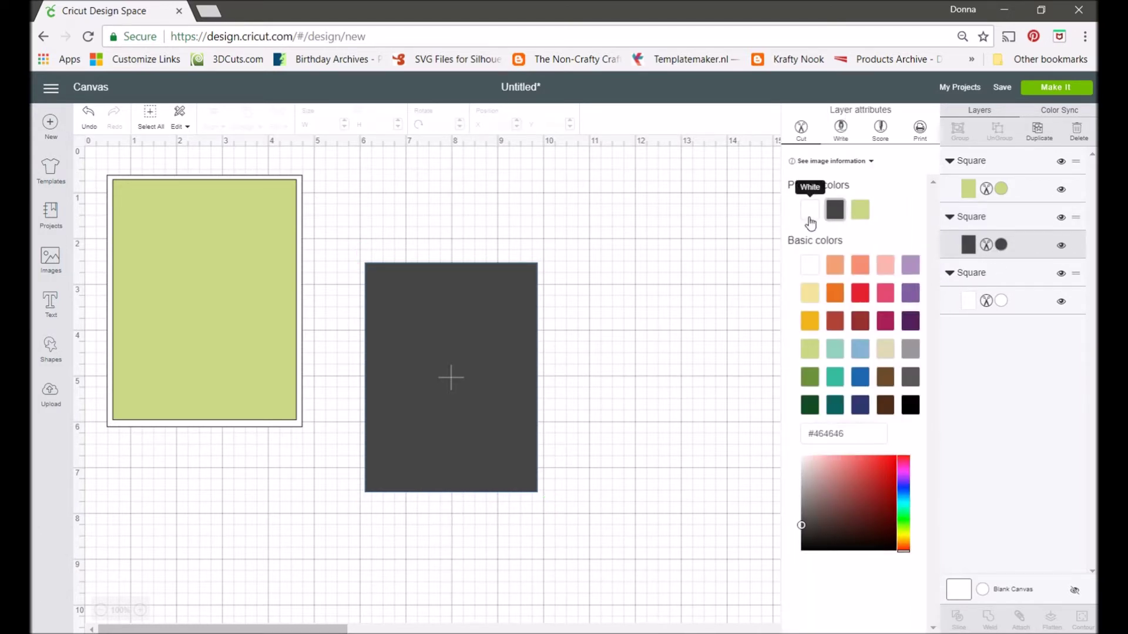
left_click(811, 222)
left_click_drag(464, 405, 442, 367)
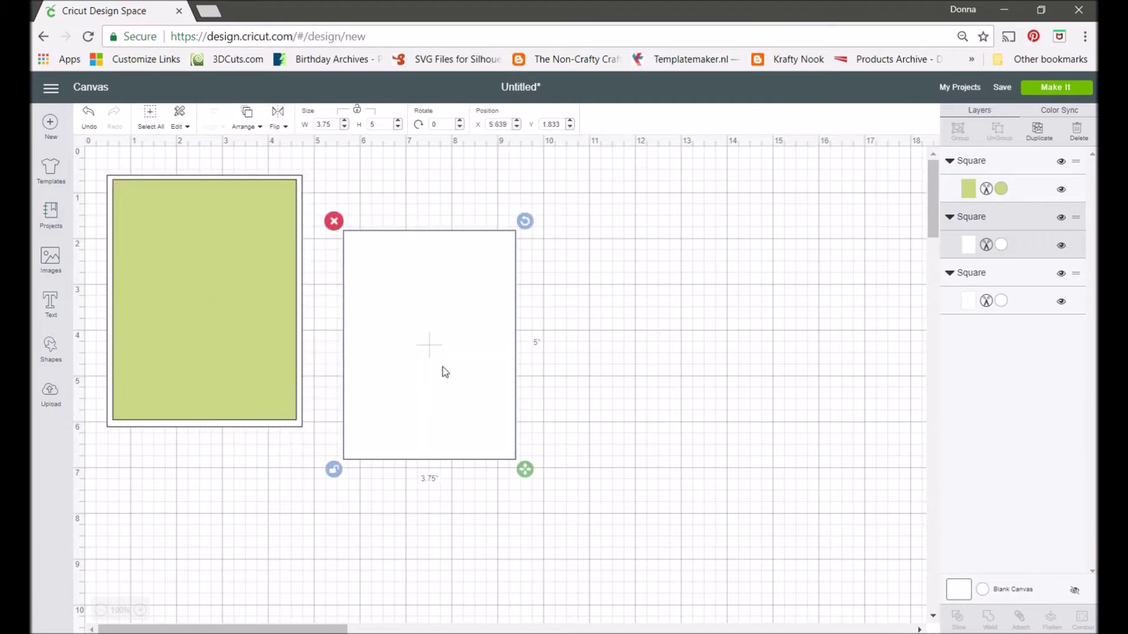
Bring the 3.75 by 5 inch white rectangle to the front and center it on the green mat.
right_click(442, 372)
left_click(504, 503)
left_click_drag(465, 423, 244, 378)
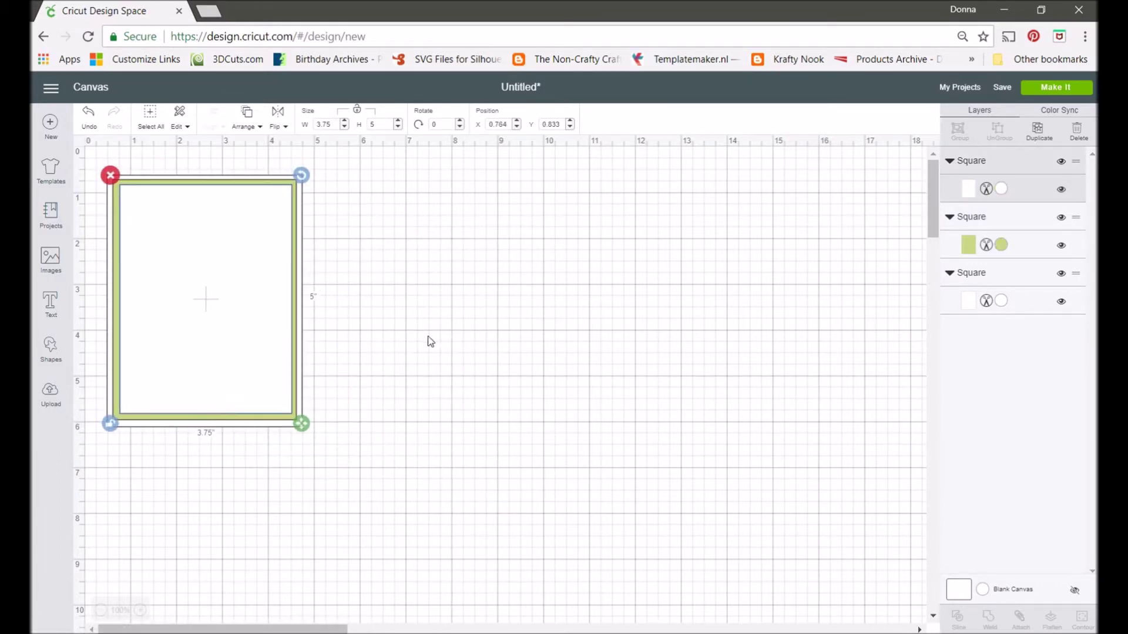
Add a square, reshape it into a thin horizontal bar about 4 by 0.32 inches, and place it well clear of the card.
left_click(52, 355)
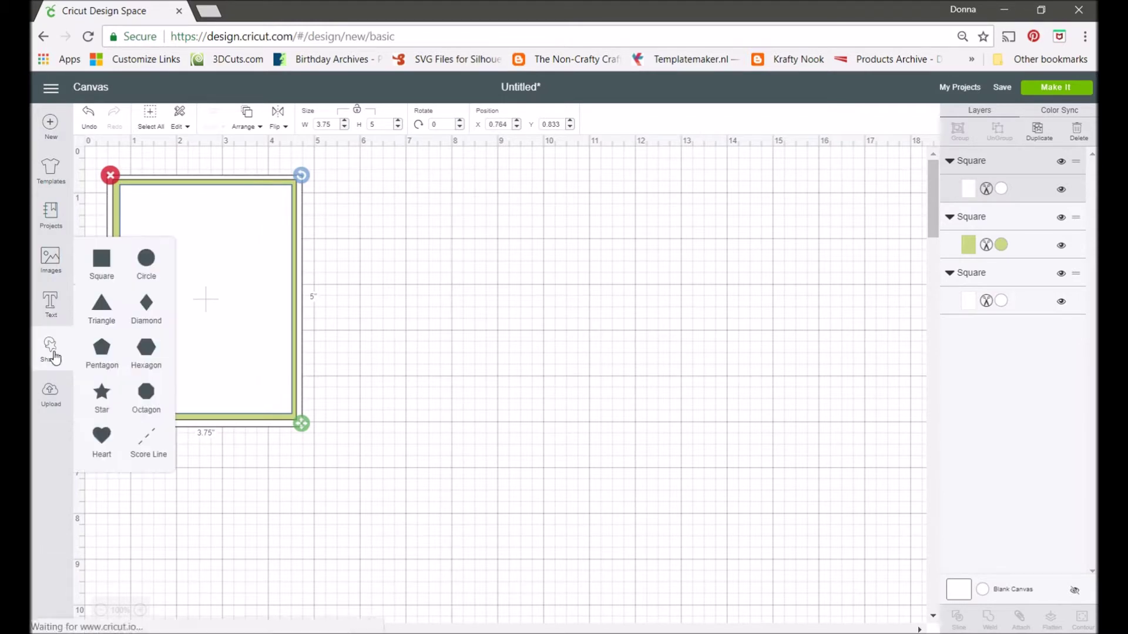
left_click(103, 260)
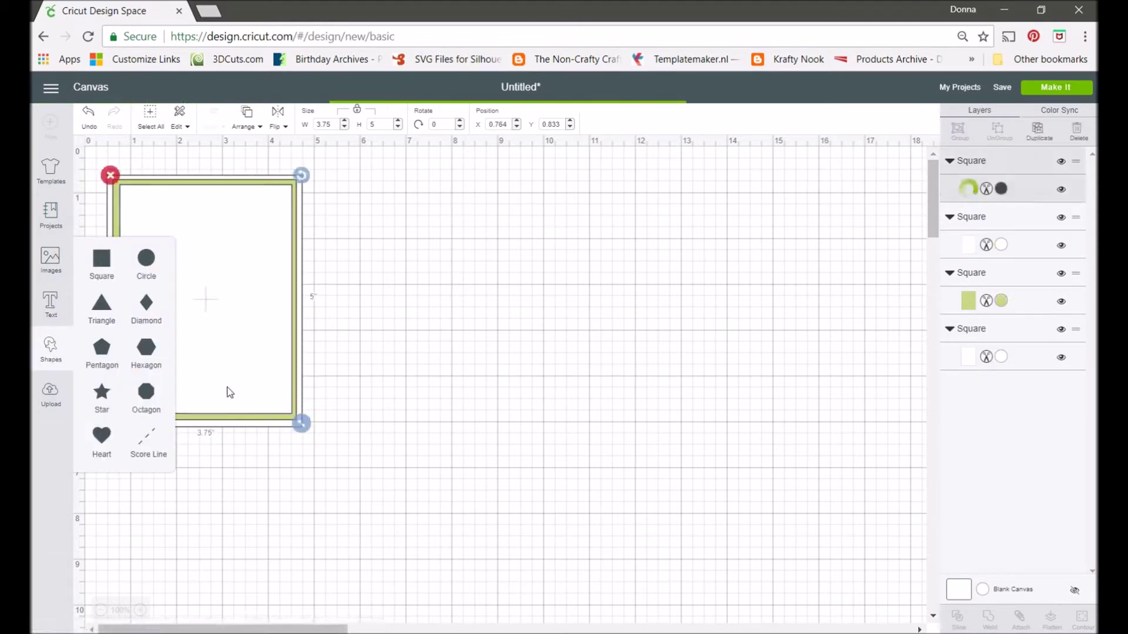
left_click_drag(273, 340, 556, 355)
left_click(460, 406)
left_click_drag(617, 412, 658, 280)
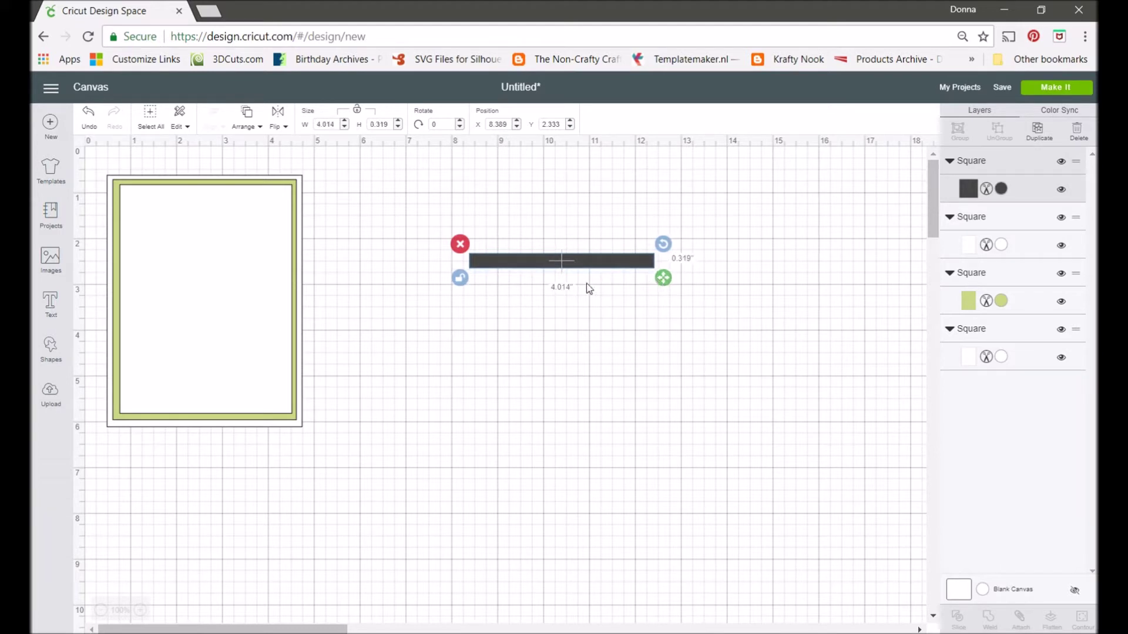
Add a circle, squash it into an oval about 0.65 by 0.32 inches, and overlap it with the bar's lower edge near its left end.
left_click(51, 348)
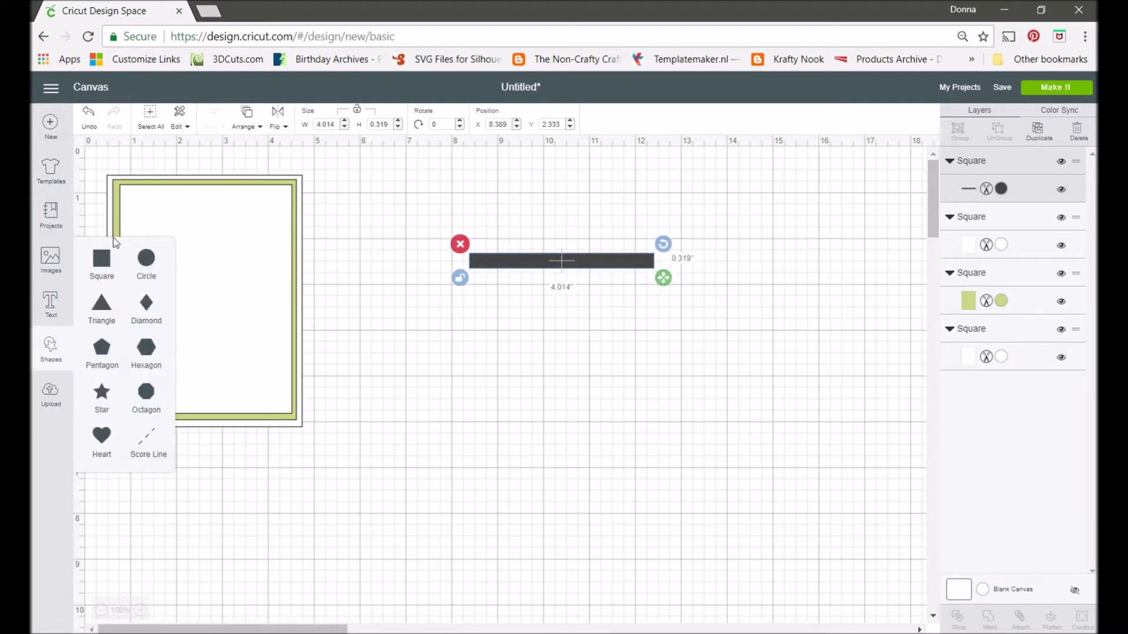
left_click(146, 259)
left_click_drag(277, 334, 459, 387)
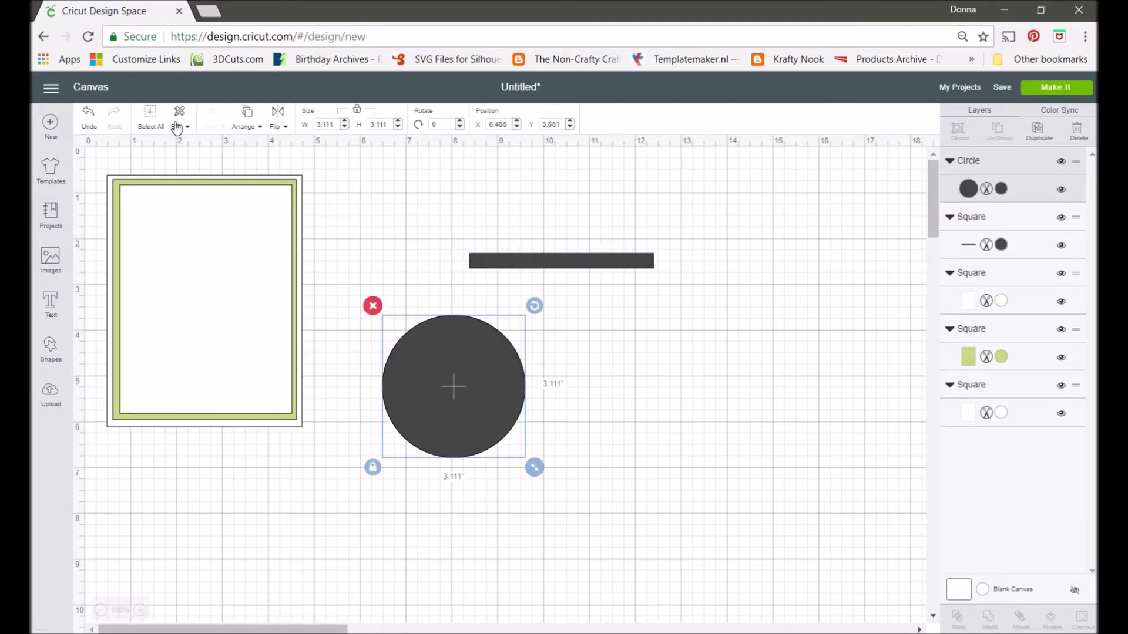
left_click_drag(533, 467, 494, 275)
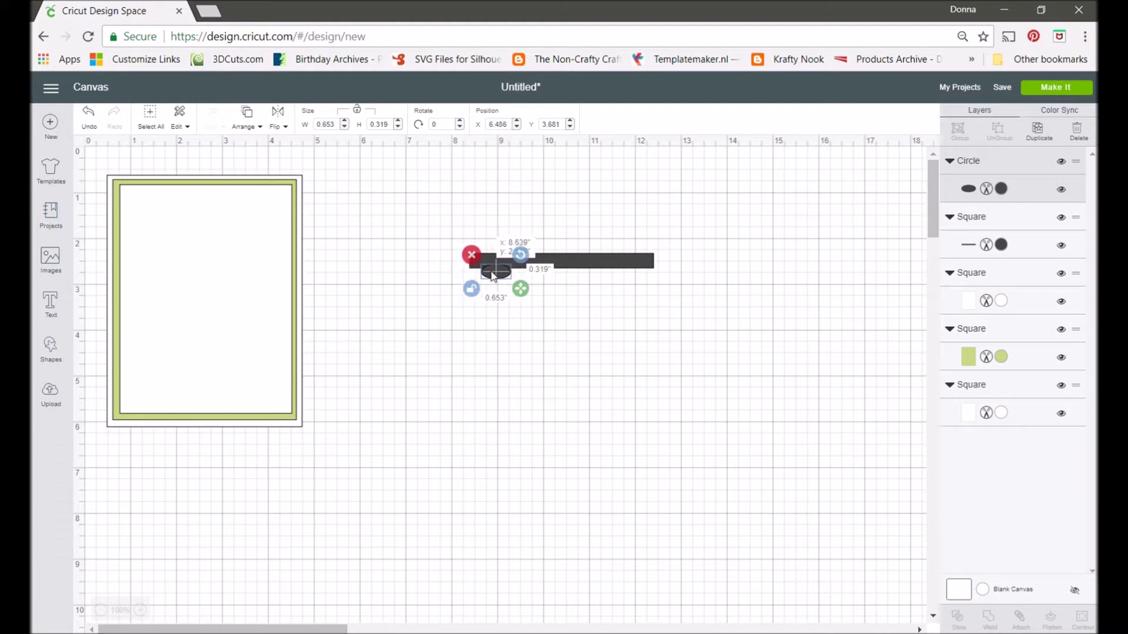
Copy and paste the small oval, placing the duplicate on the bar's lower edge near its right end.
left_click(187, 126)
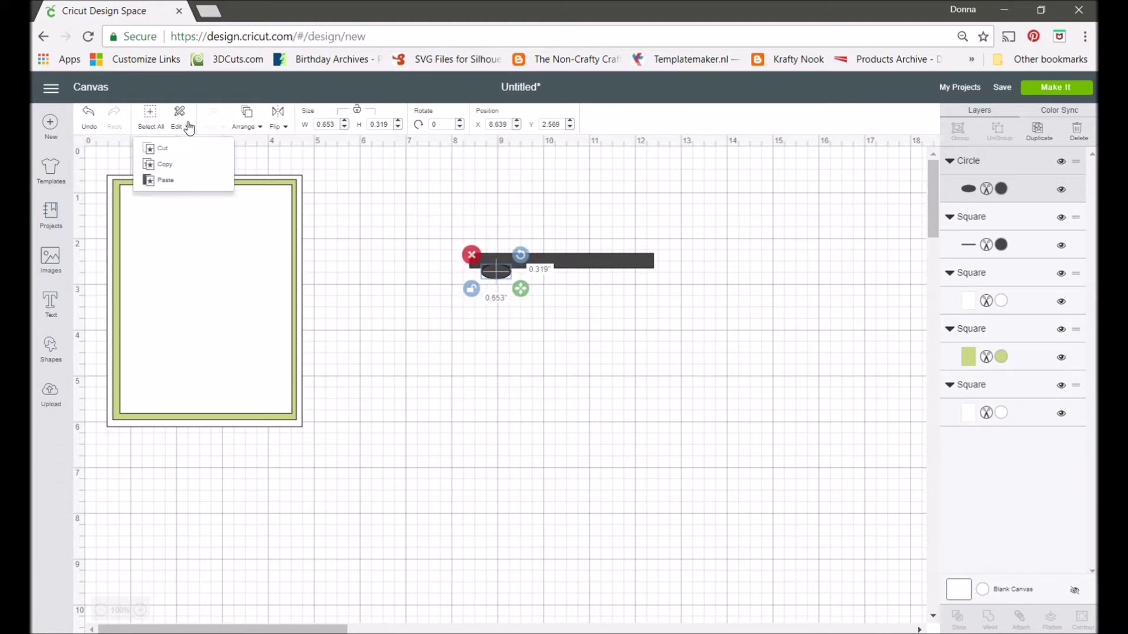
left_click(176, 164)
left_click(183, 125)
left_click(177, 179)
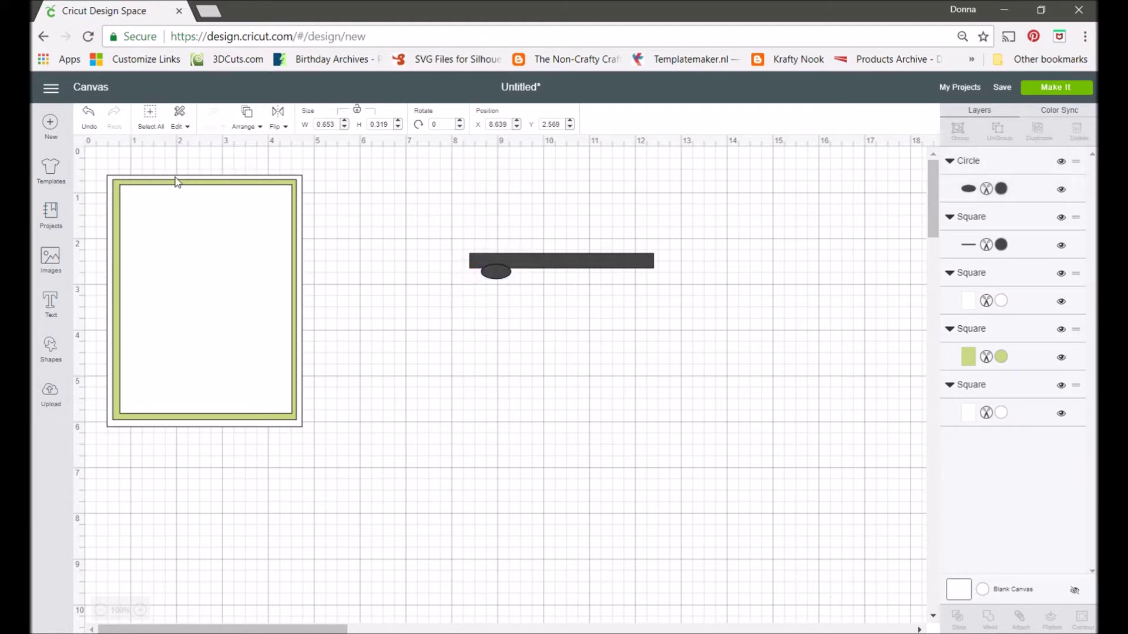
left_click_drag(524, 301, 636, 279)
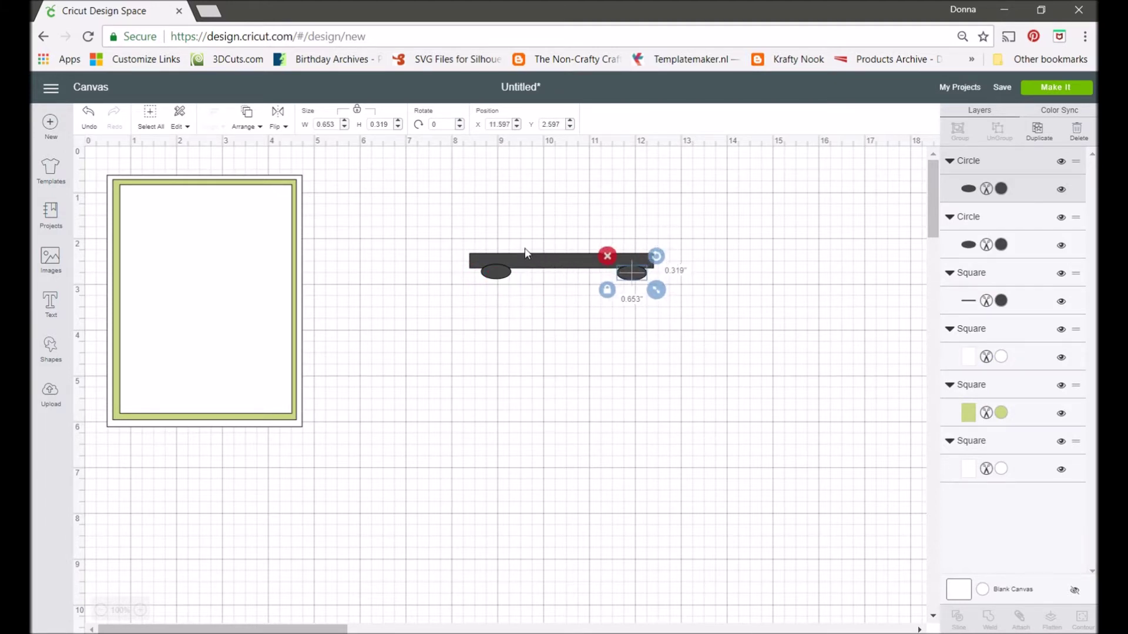
Color the thin horizontal bar the same light green as the card's mat.
left_click(542, 264)
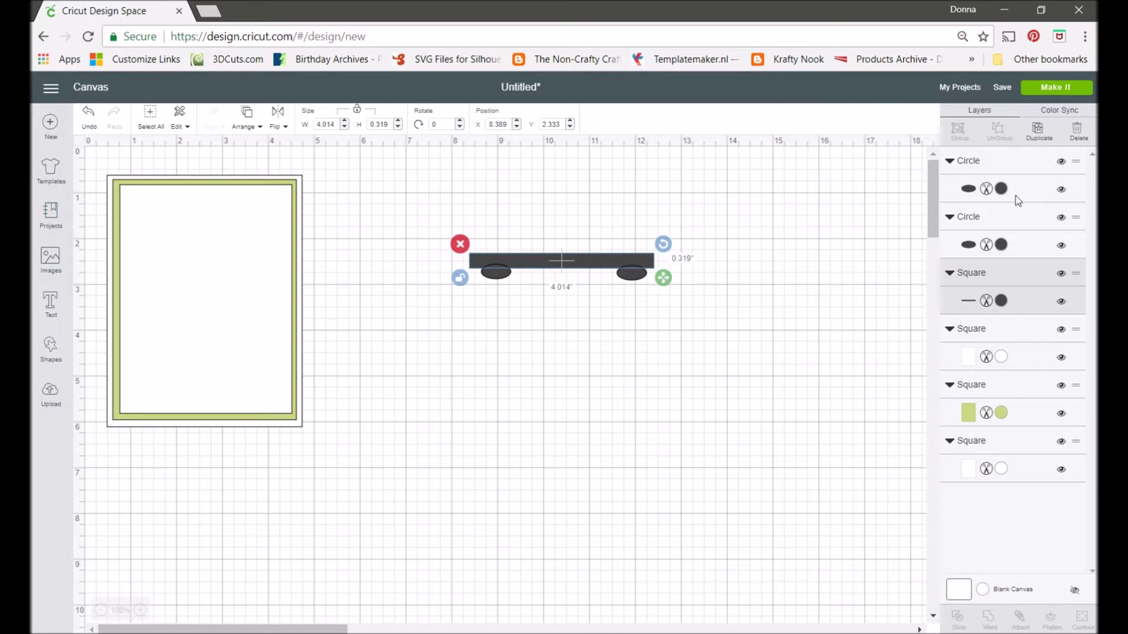
left_click(1001, 301)
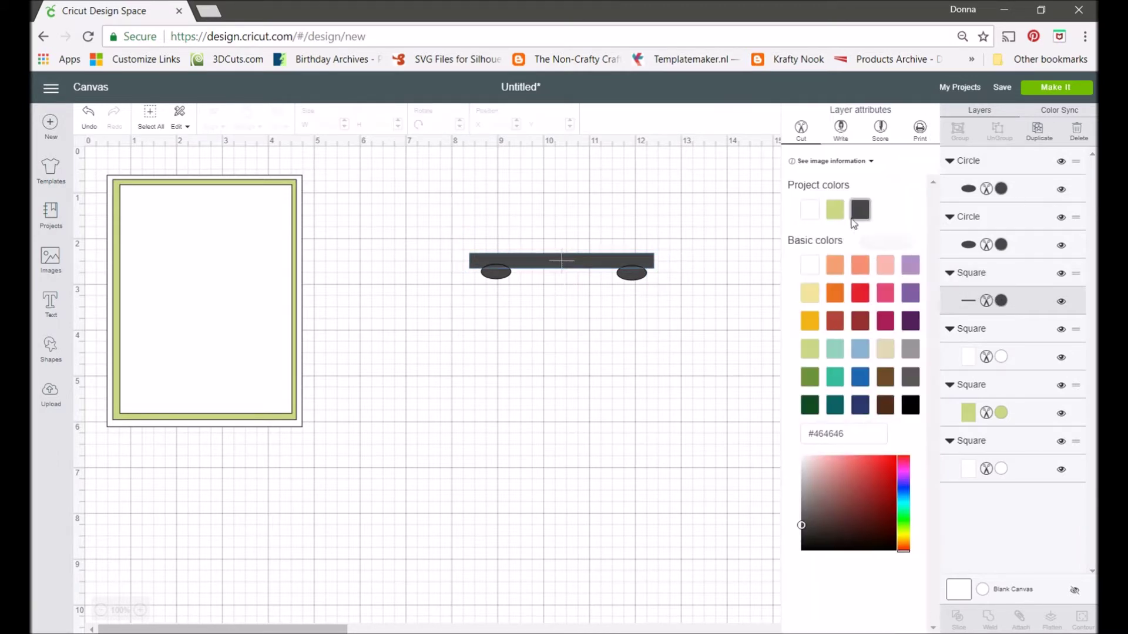
left_click(835, 209)
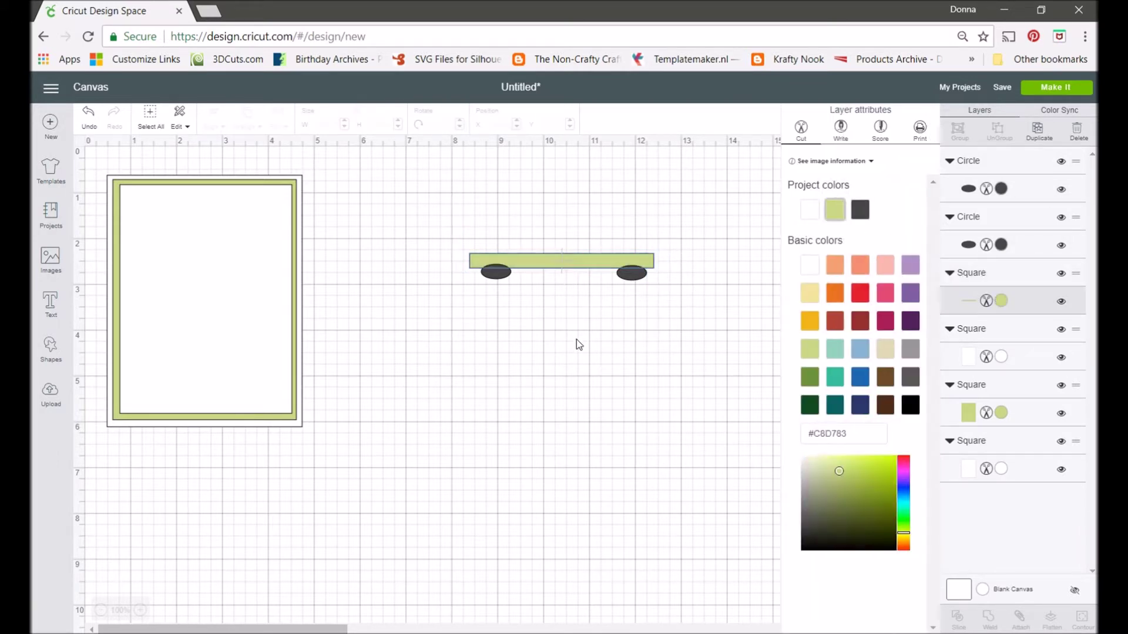
Color both small ovals under the bar white.
left_click(497, 274)
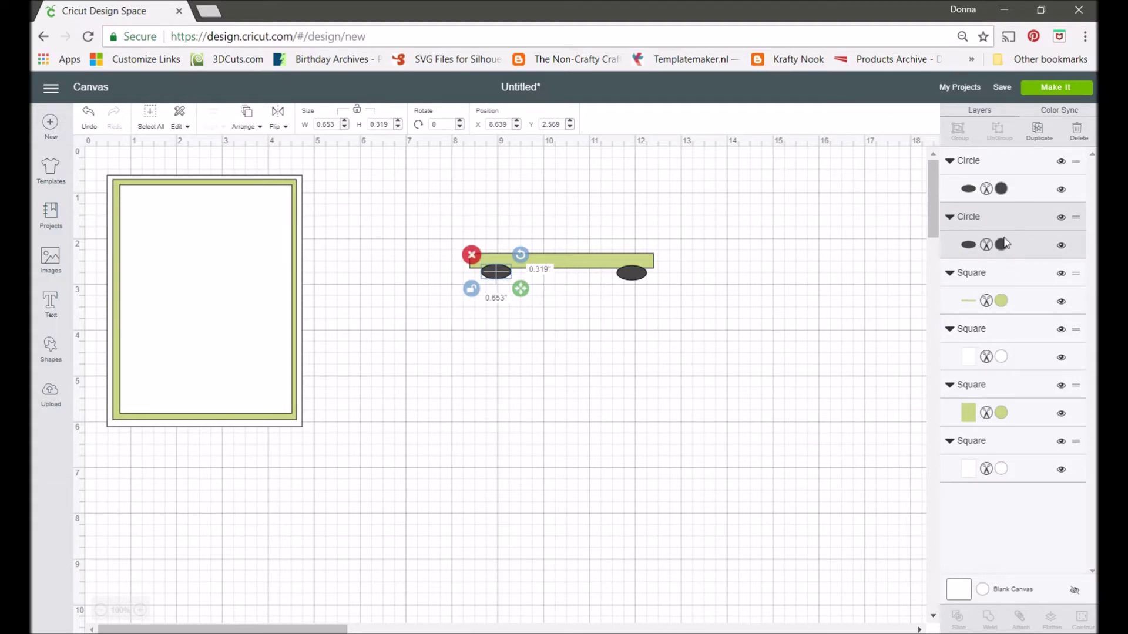
left_click(1002, 245)
left_click(810, 209)
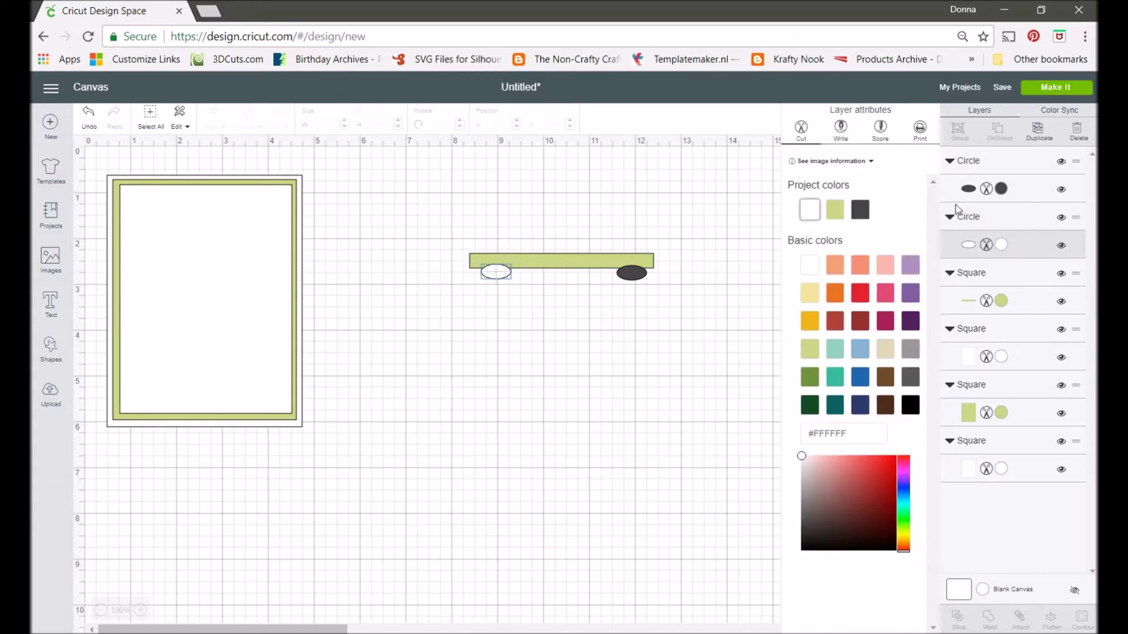
left_click(1000, 188)
left_click(809, 209)
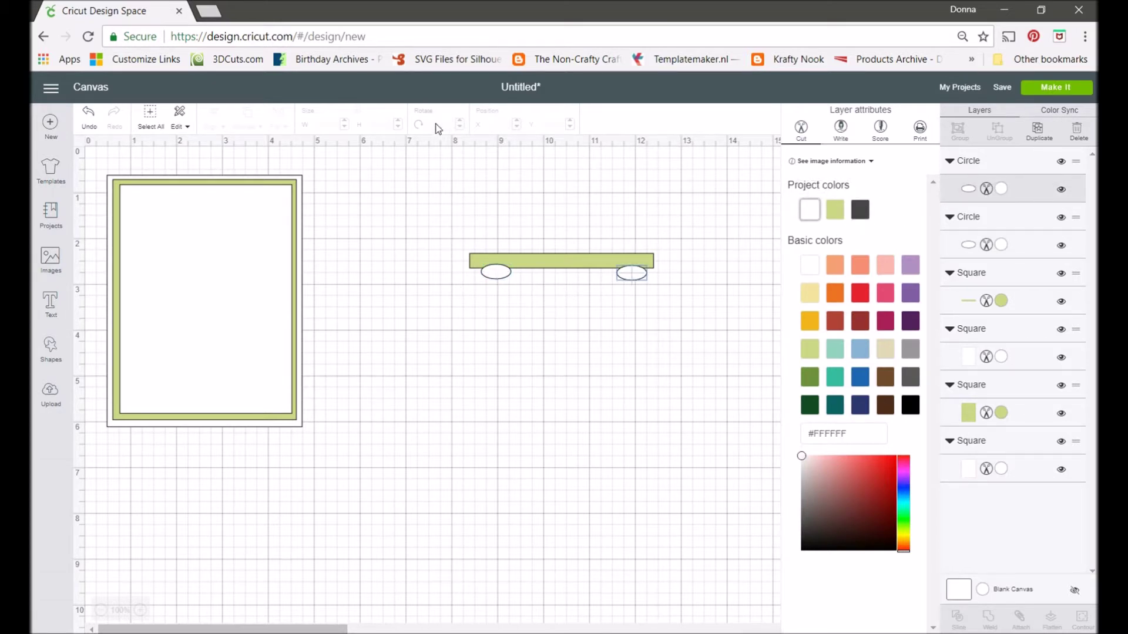
Add another square and move it off the card to the empty area below the bar.
left_click(51, 354)
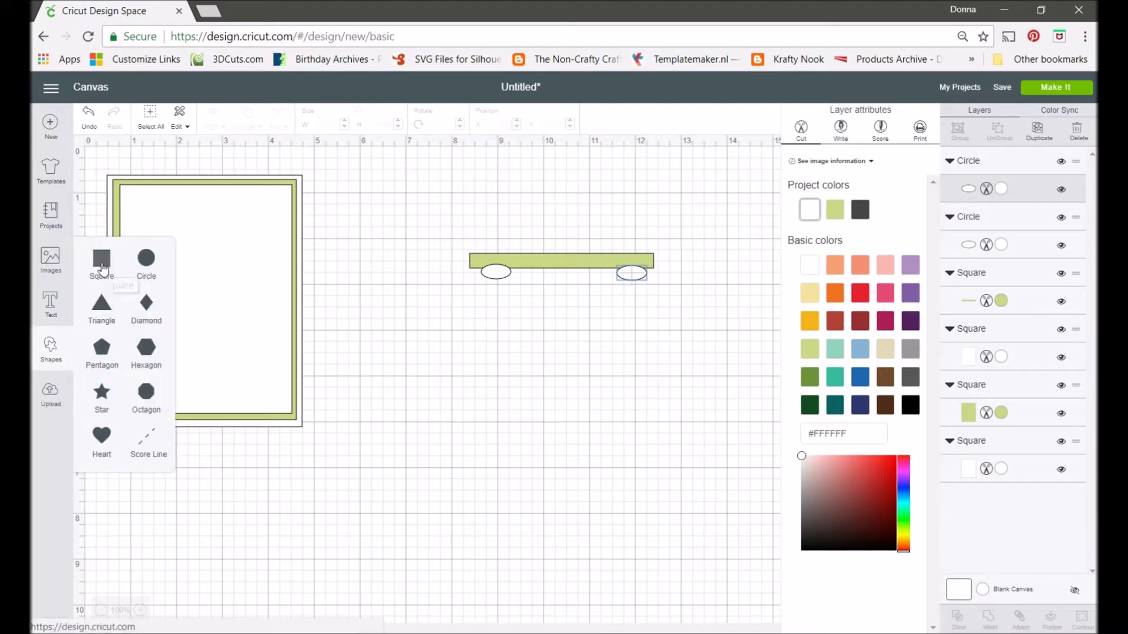
left_click(103, 262)
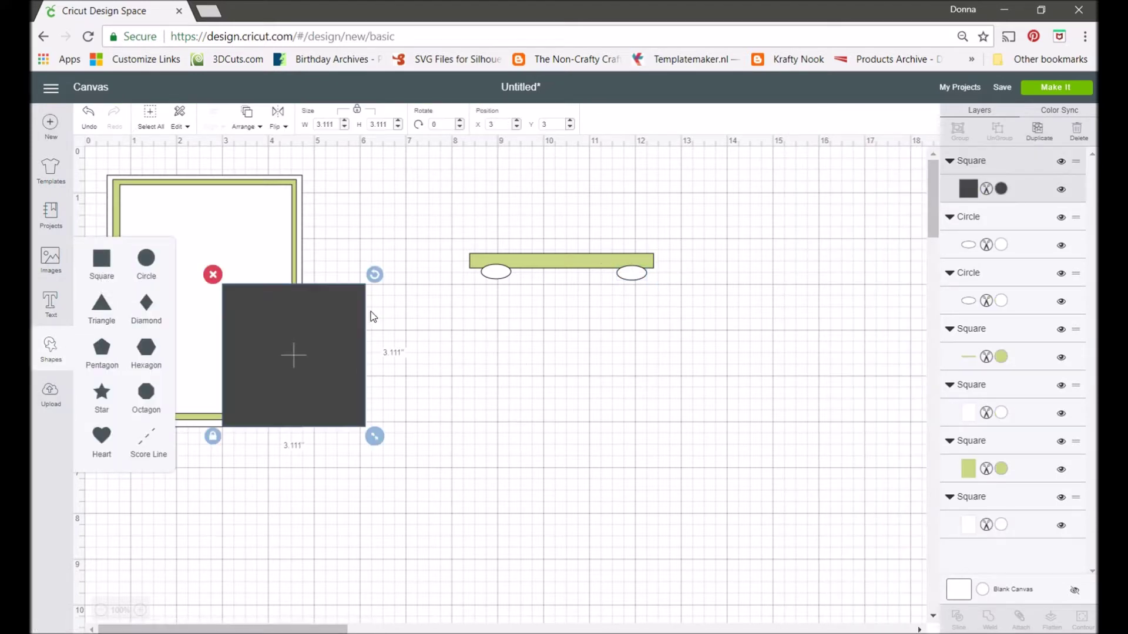
left_click_drag(398, 372, 523, 380)
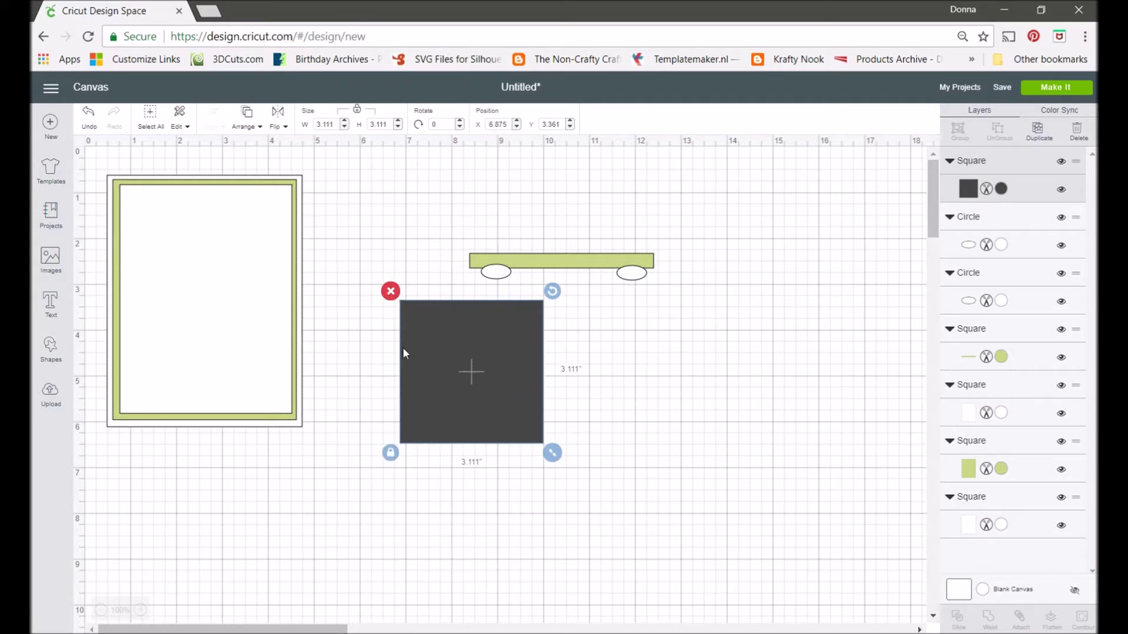
Unlock the dark square's proportions, resize it to a narrow strip about 0.208 by 1.056 inches, and place it under the left oval.
left_click(390, 455)
left_click_drag(552, 453, 421, 365)
left_click_drag(407, 326, 499, 322)
left_click(453, 369)
left_click(500, 327)
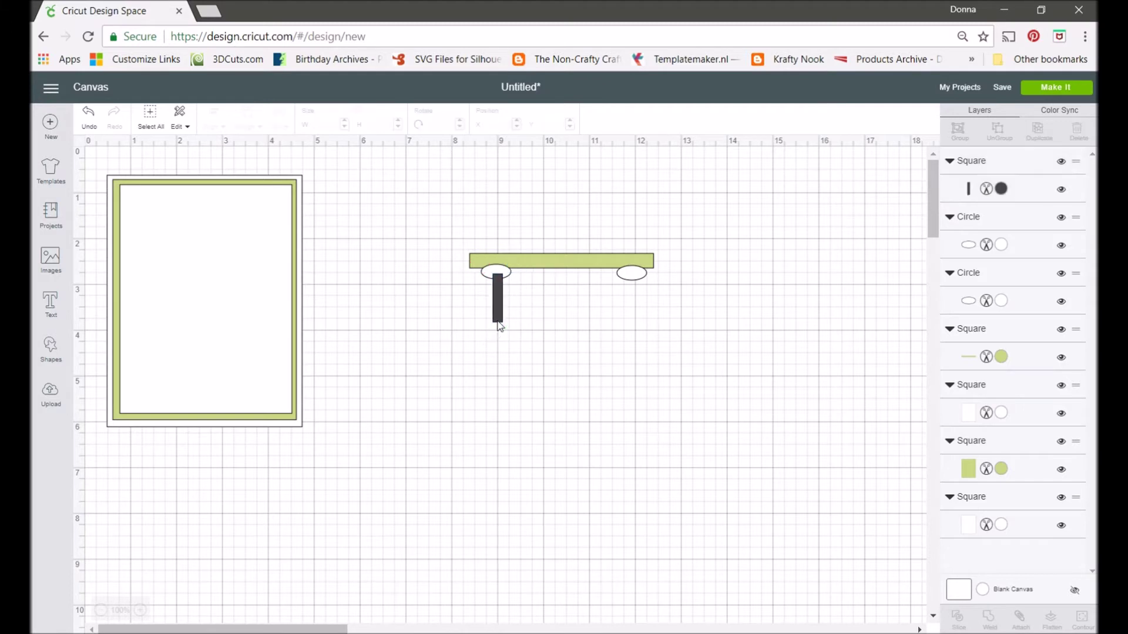
left_click_drag(503, 318, 500, 318)
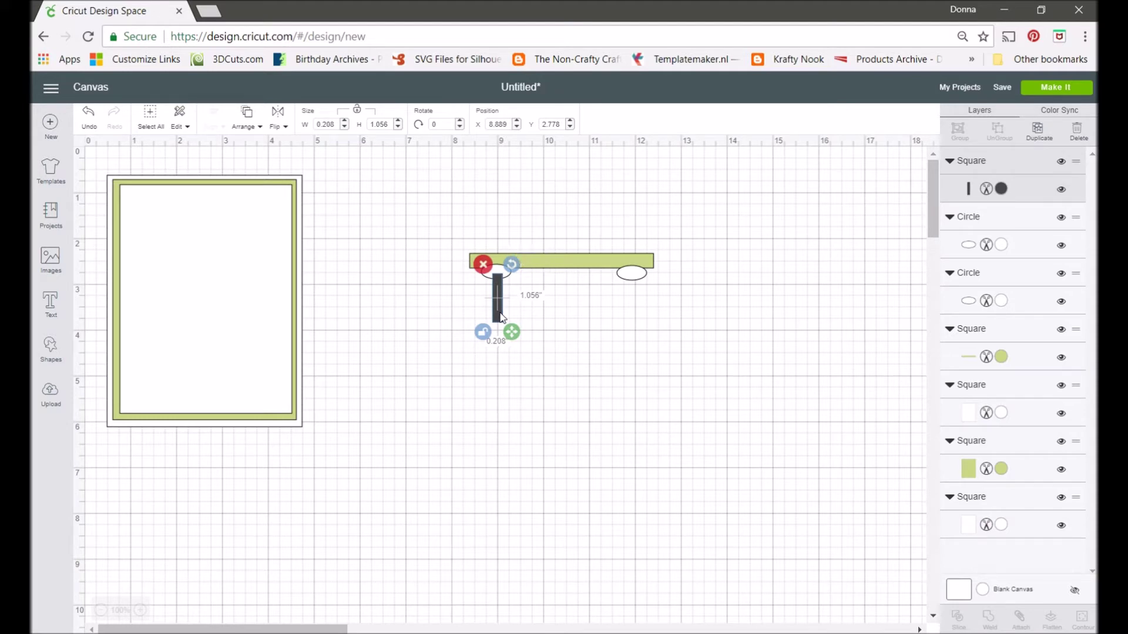
Center the dark strip horizontally with the left oval, then attach and weld them into a single leg shape.
left_click(498, 269, "shift")
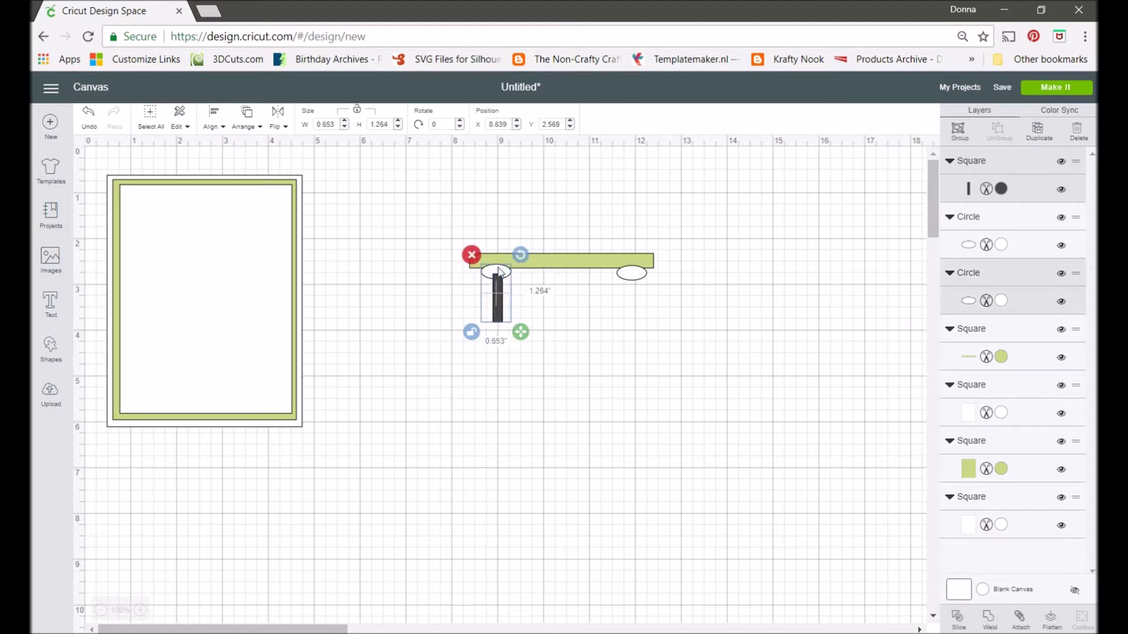
left_click(215, 122)
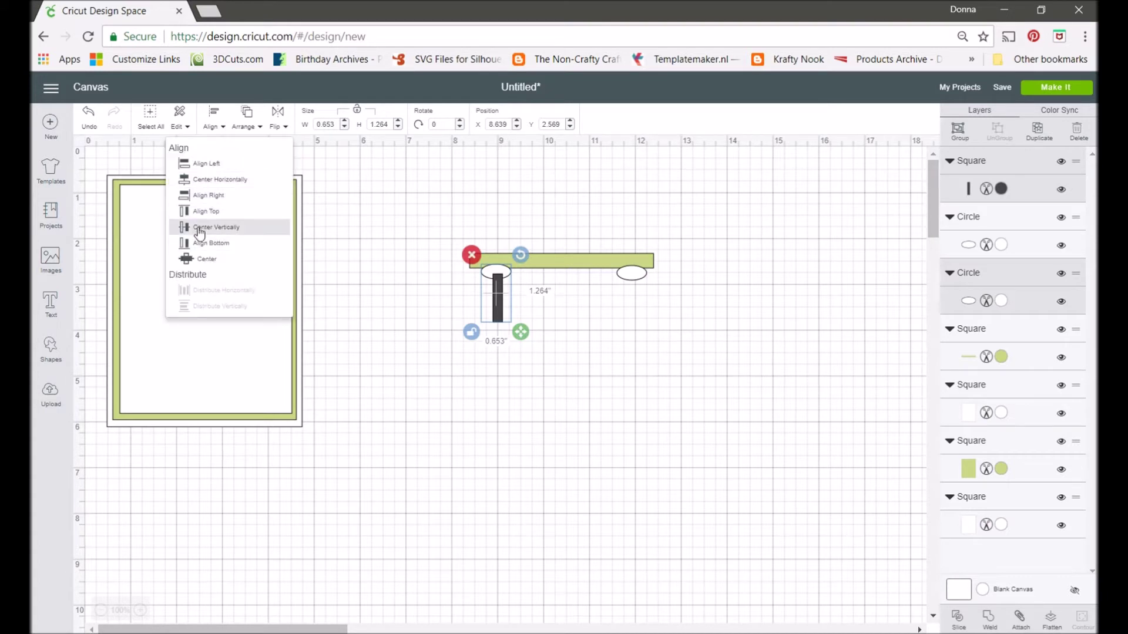
left_click(207, 181)
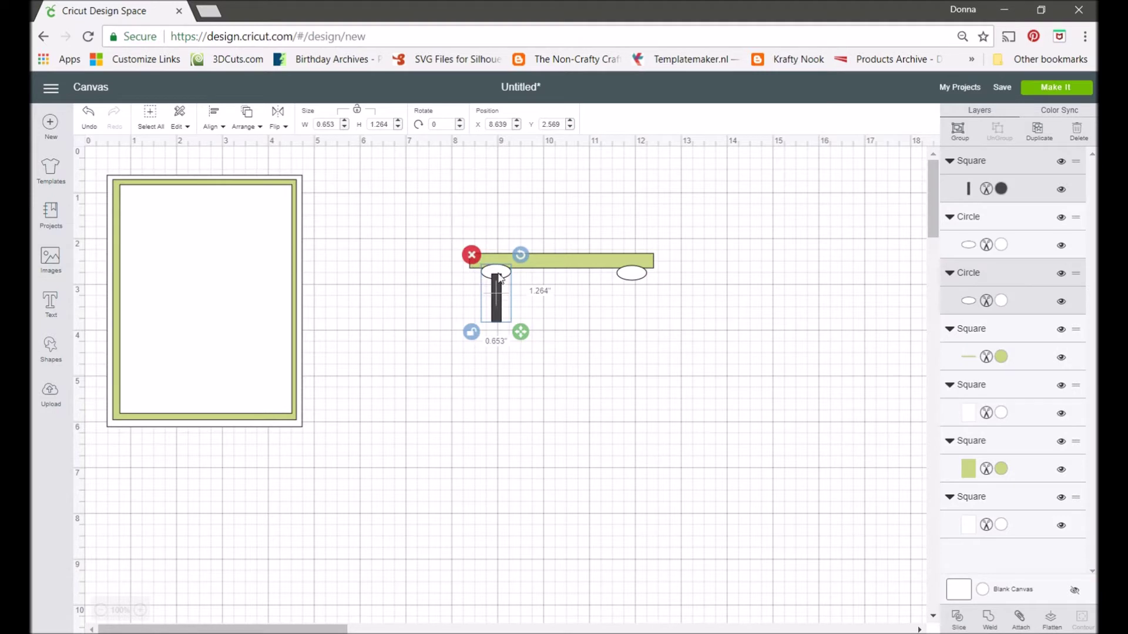
left_click(1020, 620)
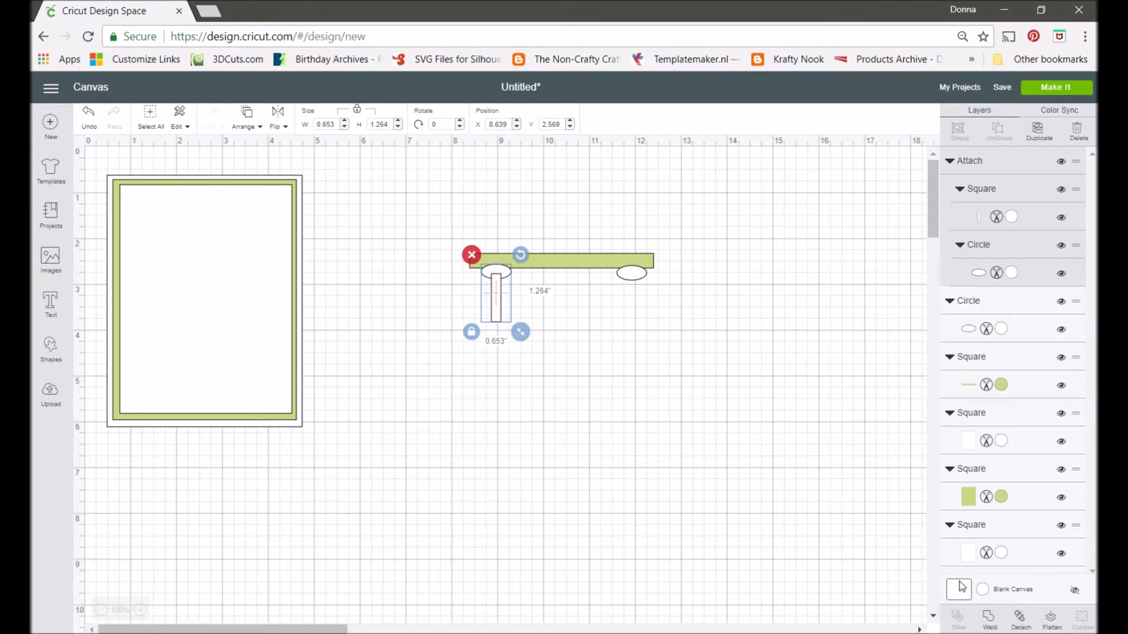
left_click(988, 620)
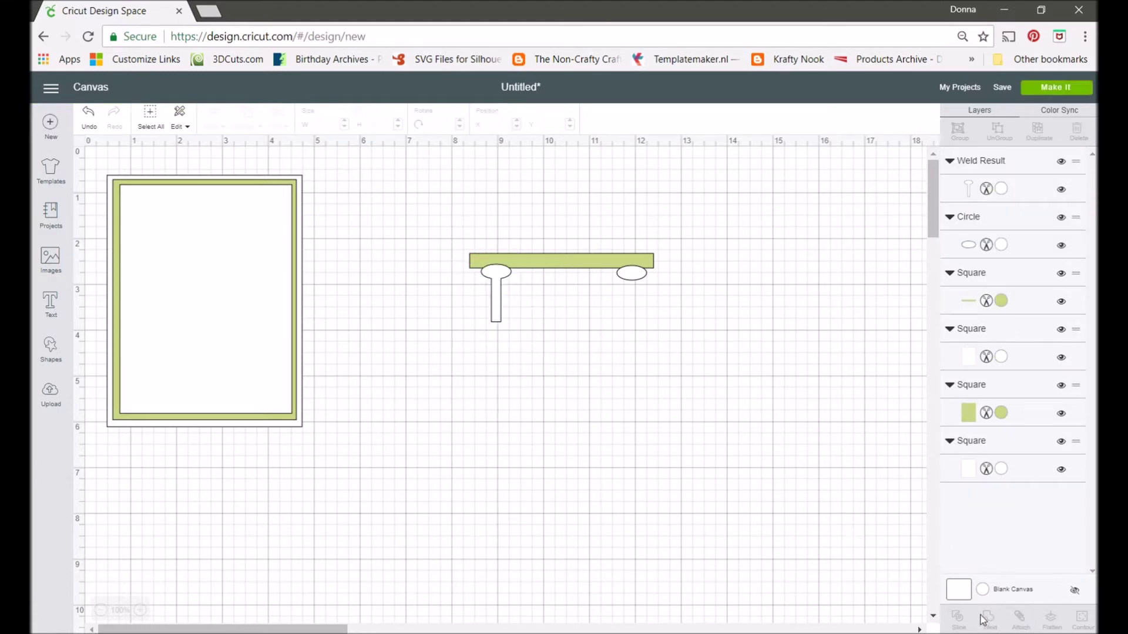
Move the welded leg backward by one layer.
right_click(498, 281)
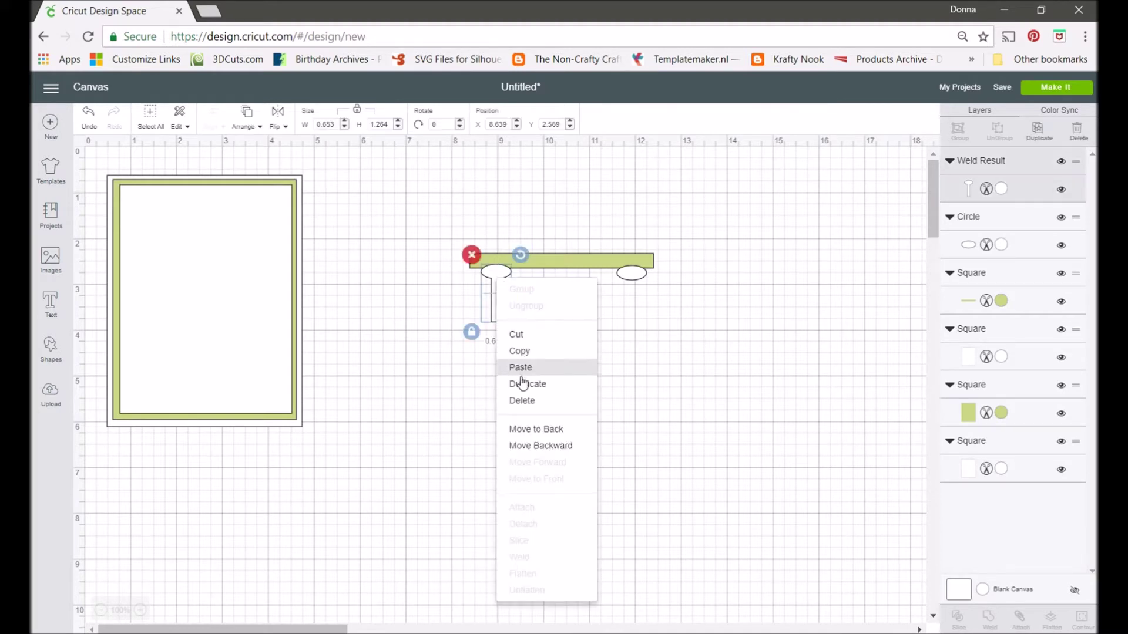
left_click(531, 446)
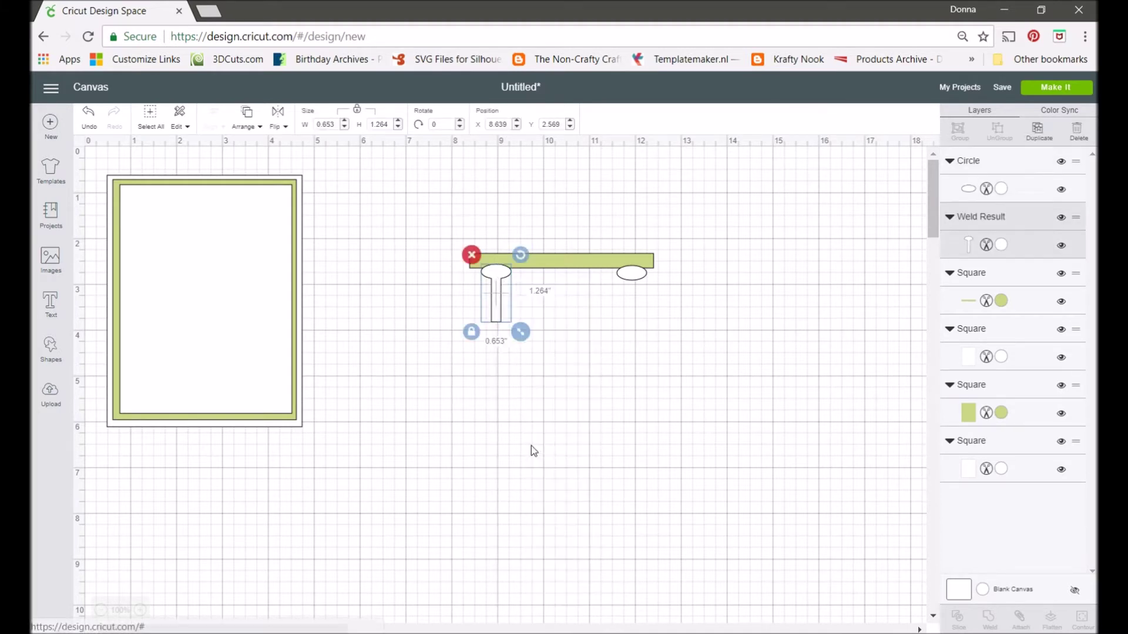
left_click(541, 264)
right_click(542, 263)
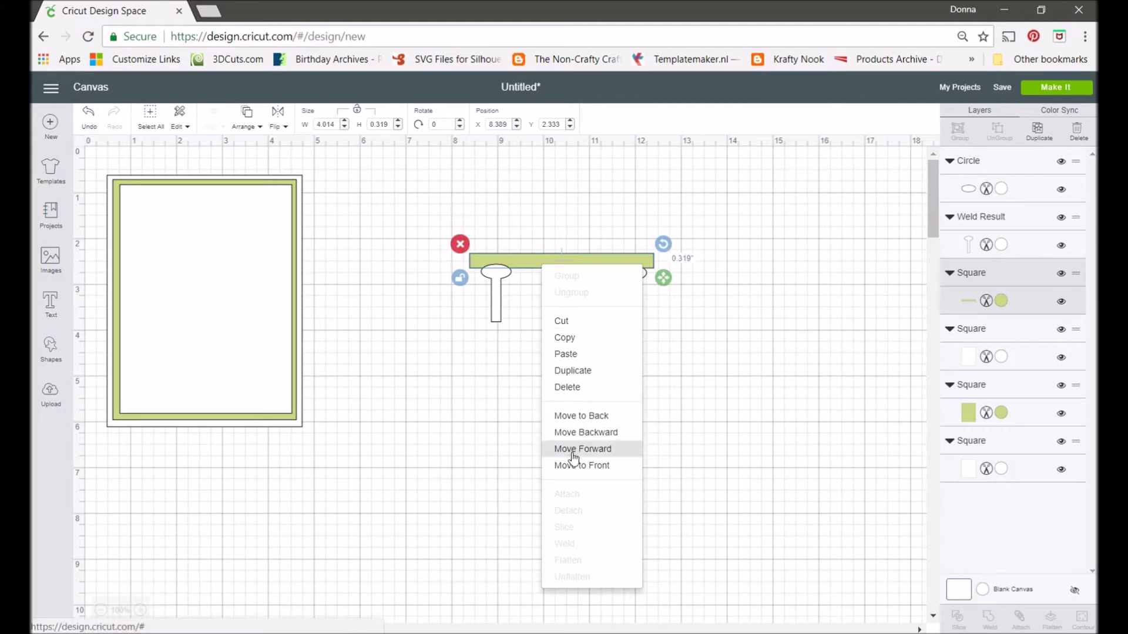
left_click(496, 305)
Move the right oval to the empty area below, and place a copy of the welded leg under the bar's right end.
left_click_drag(635, 274, 421, 452)
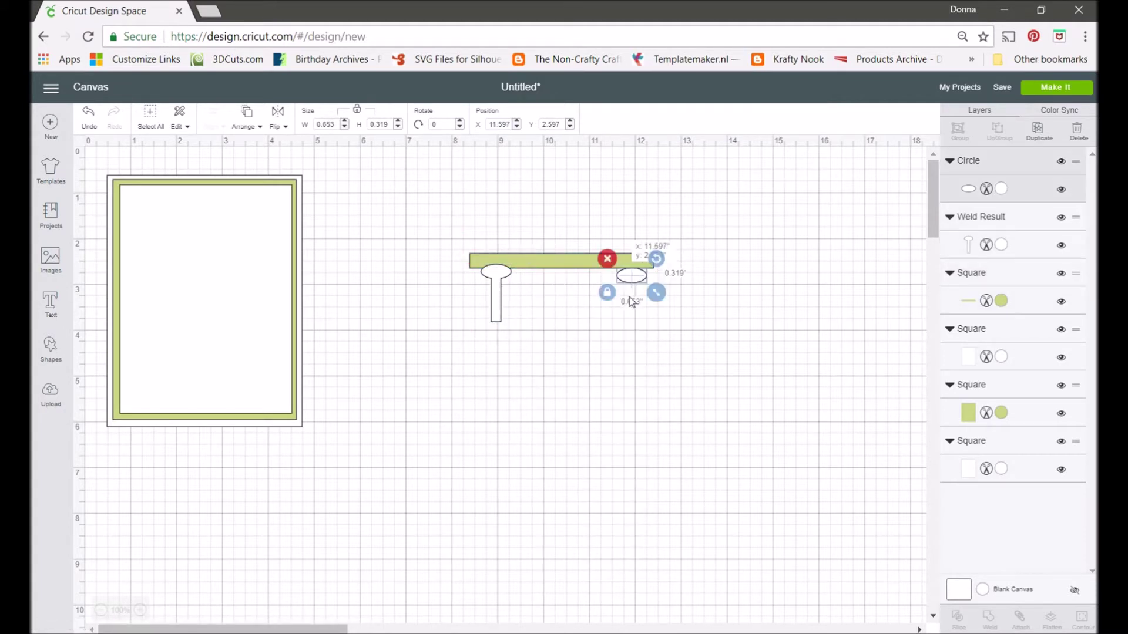
left_click(498, 294)
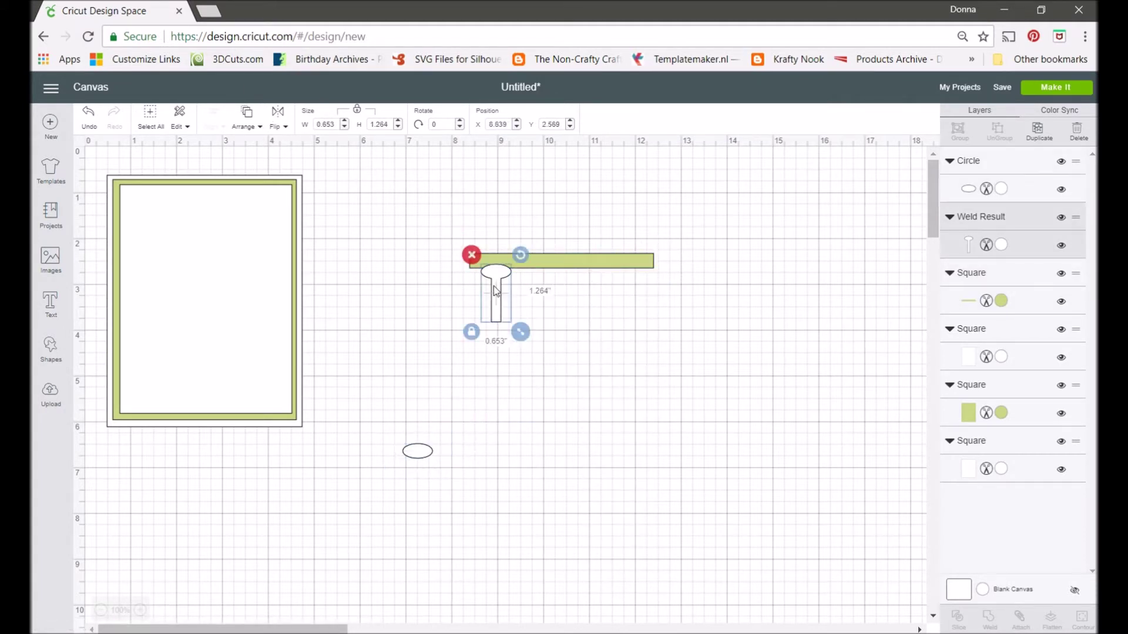
left_click(179, 120)
left_click(165, 164)
left_click(179, 125)
left_click(176, 179)
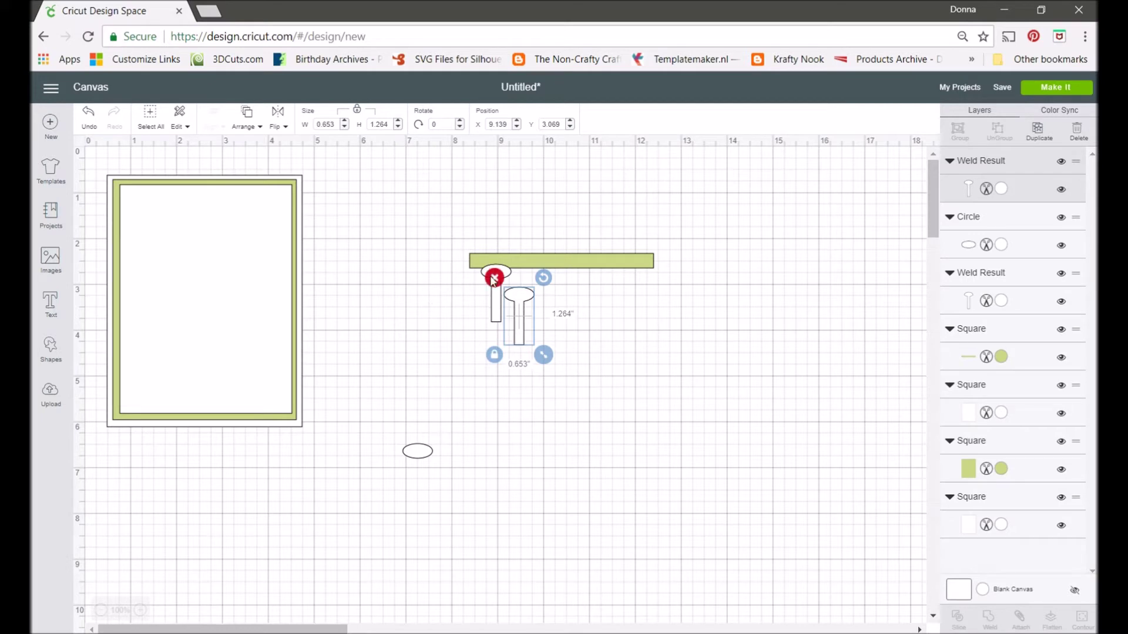
left_click_drag(515, 316, 588, 323)
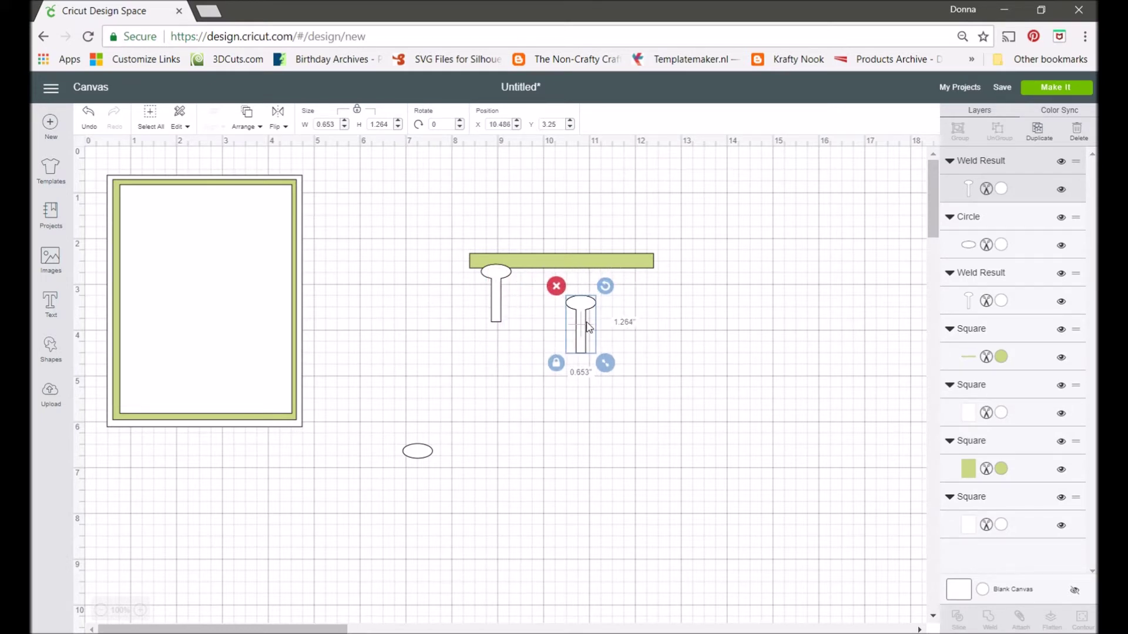
left_click_drag(583, 324, 640, 297)
Align the bottom edges of the original leg and its copy.
left_click(496, 284, "shift")
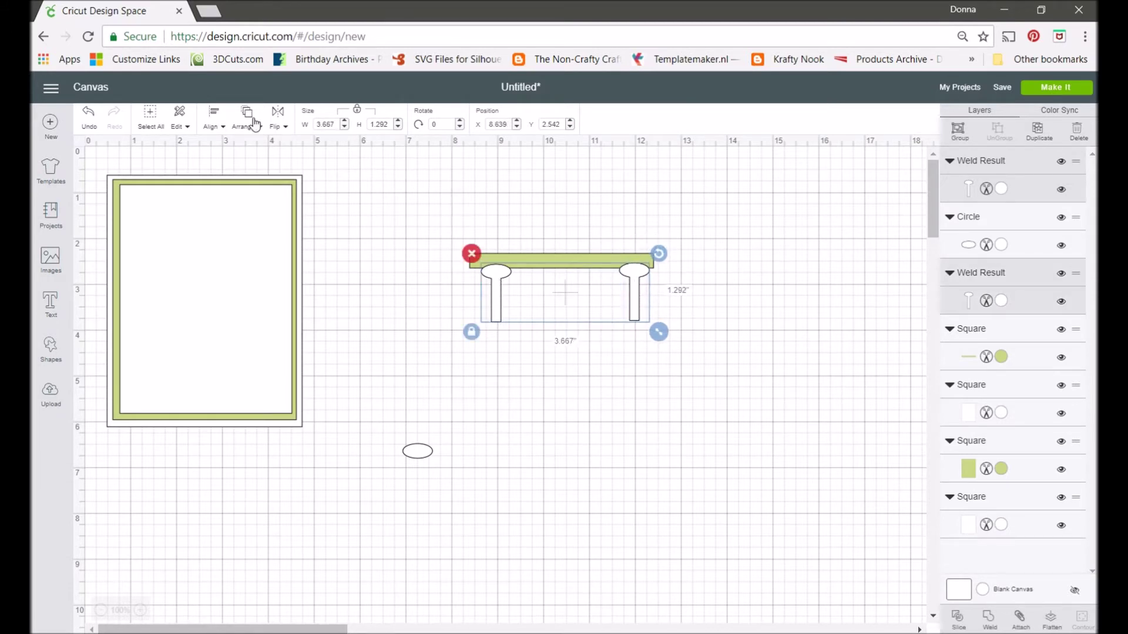
left_click(212, 122)
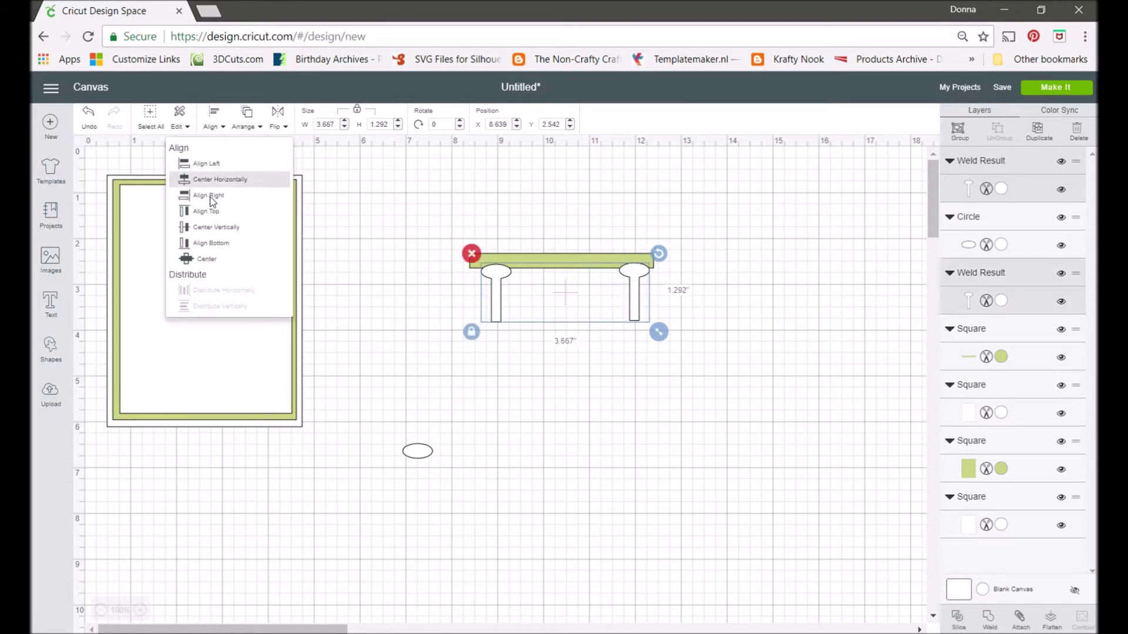
left_click(214, 248)
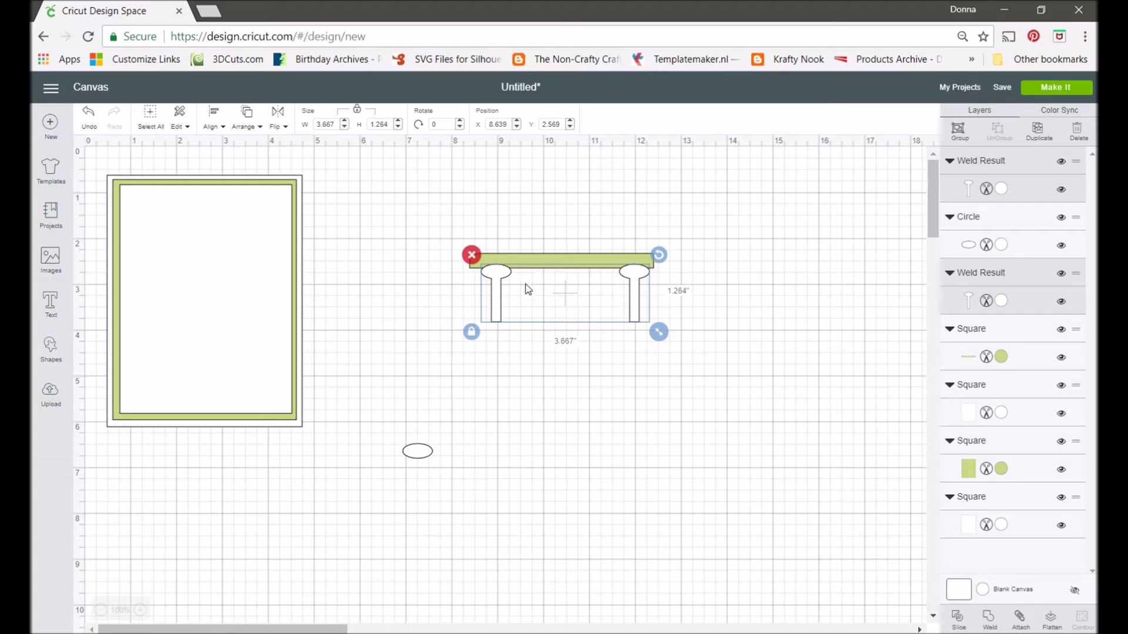
Bring the green bar to the front so it overlaps the tops of both legs.
left_click(530, 256)
right_click(530, 257)
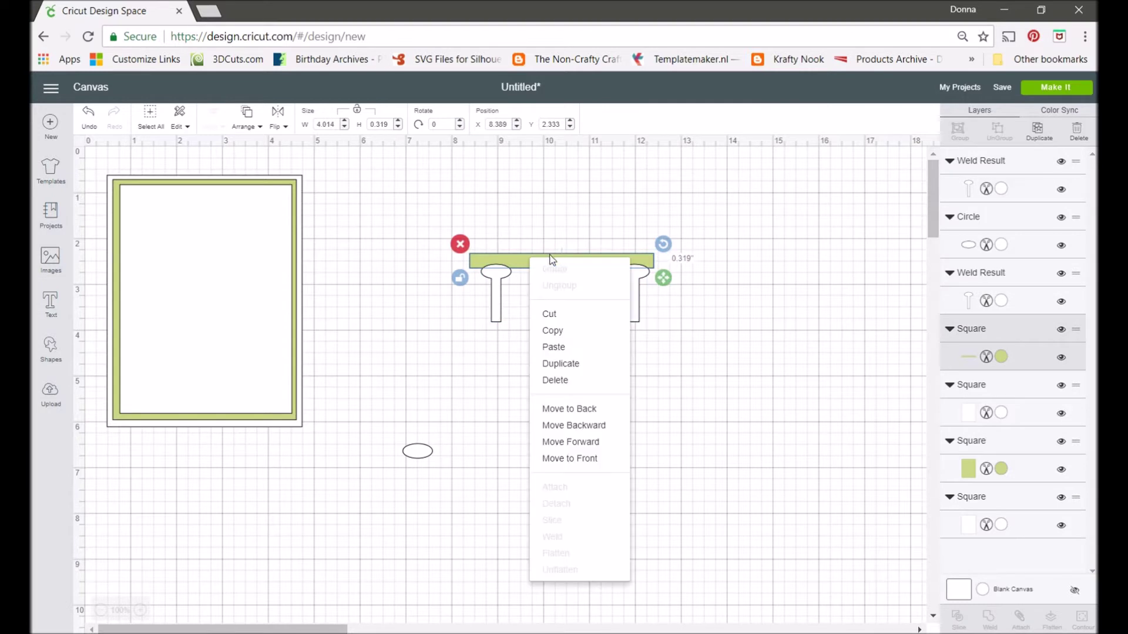
left_click(560, 442)
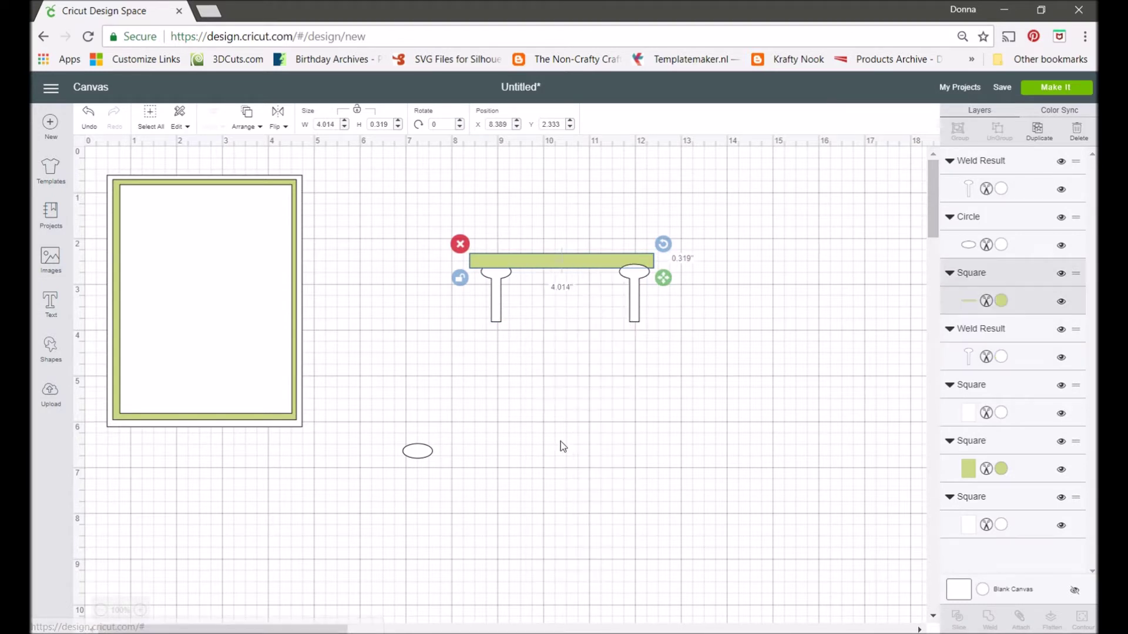
left_click(633, 280)
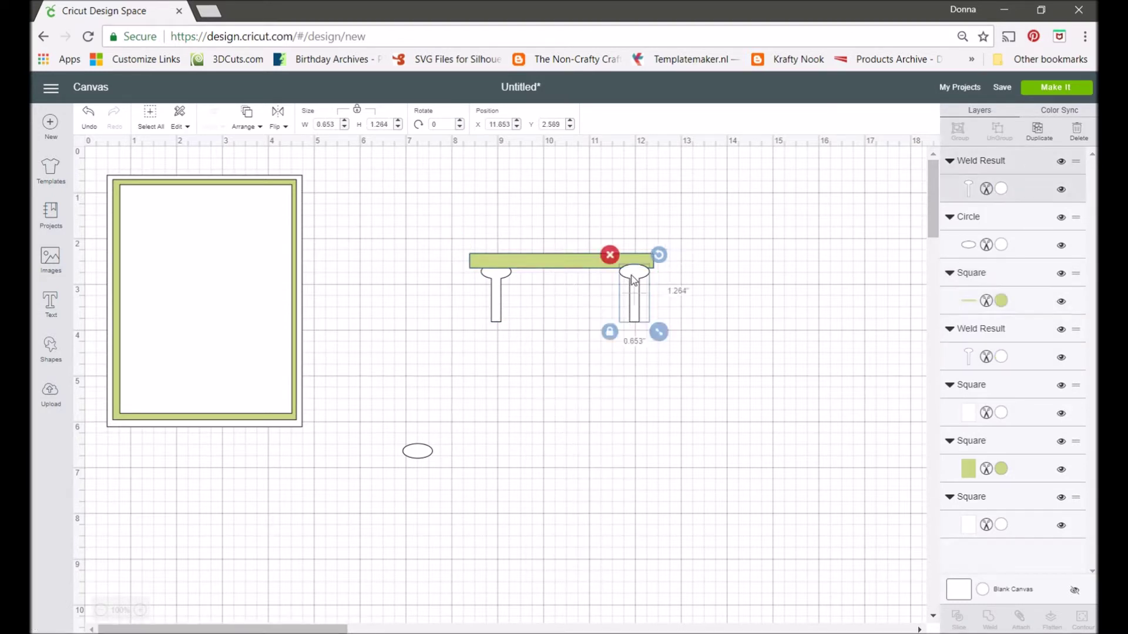
left_click(601, 259)
right_click(600, 259)
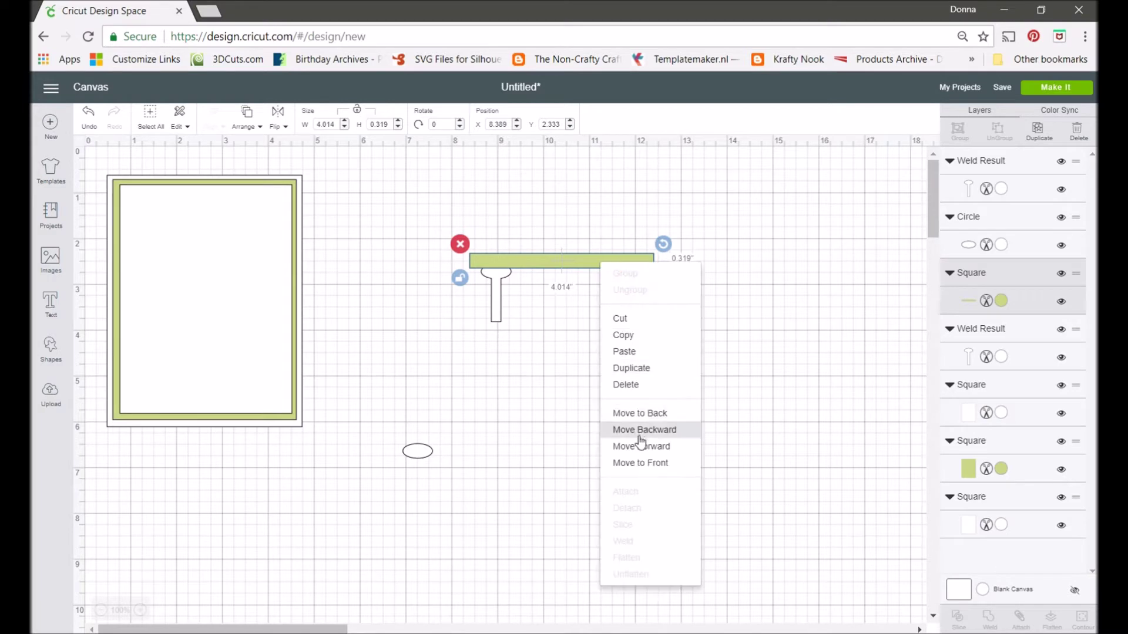
left_click(642, 464)
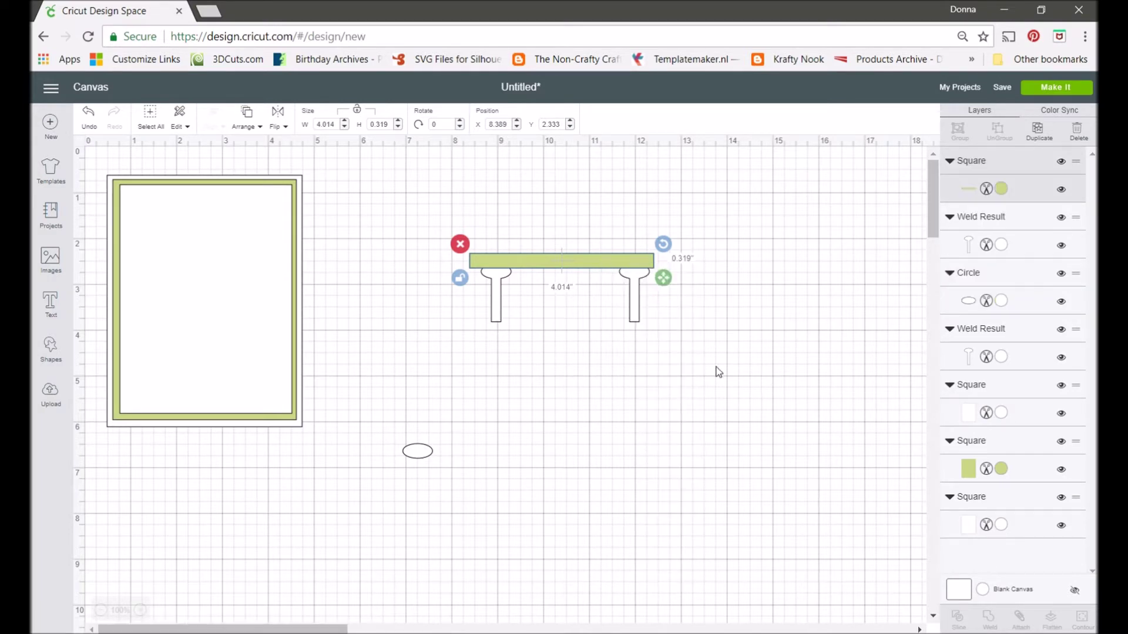
Shift the right leg slightly inward from the bar's end and bottom-align it with the left leg again.
left_click(631, 305)
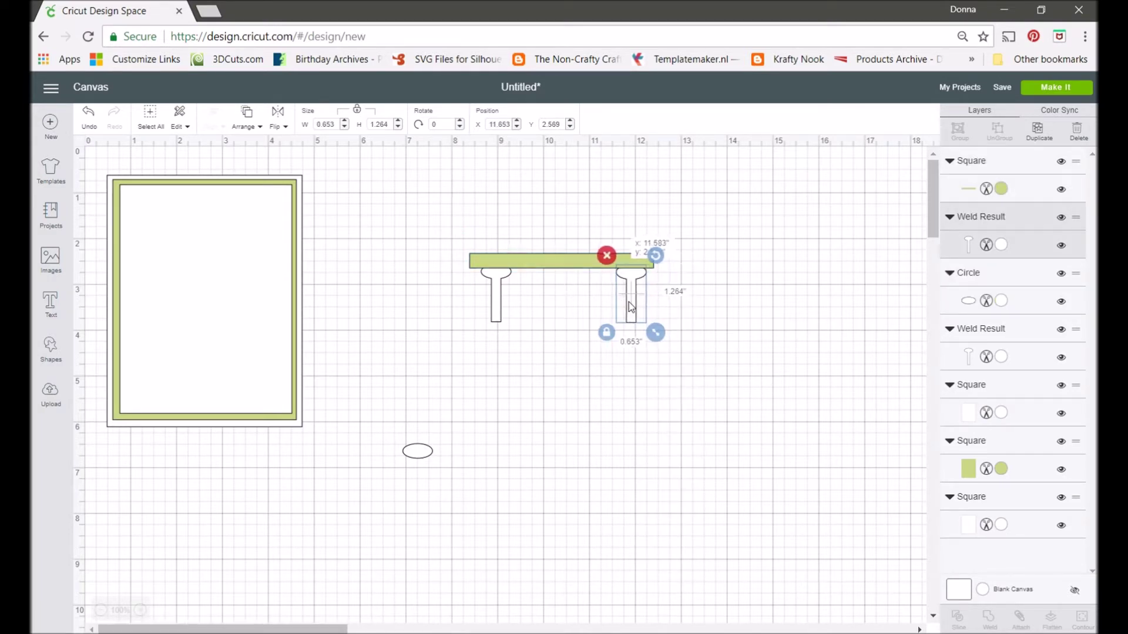
left_click_drag(630, 306, 630, 306)
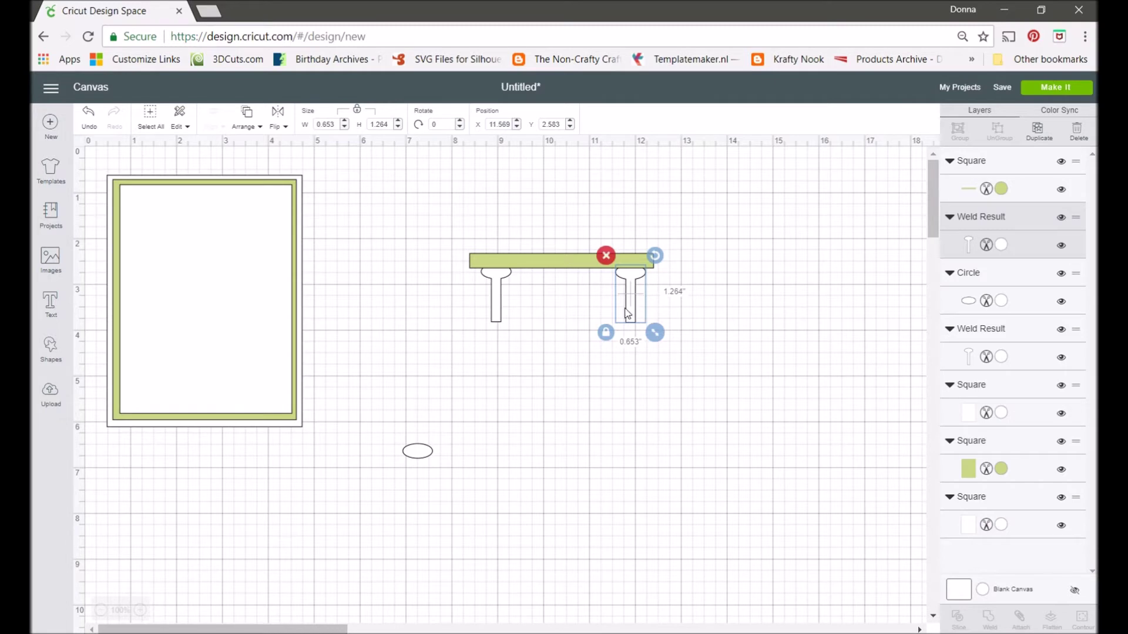
left_click(496, 316, "shift")
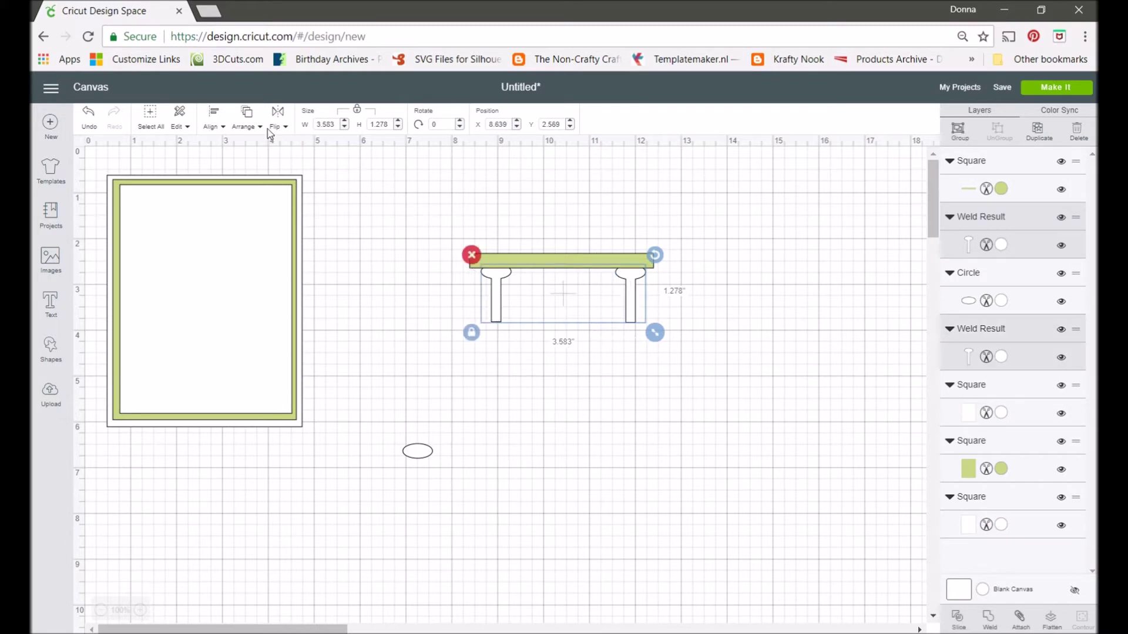
left_click(213, 124)
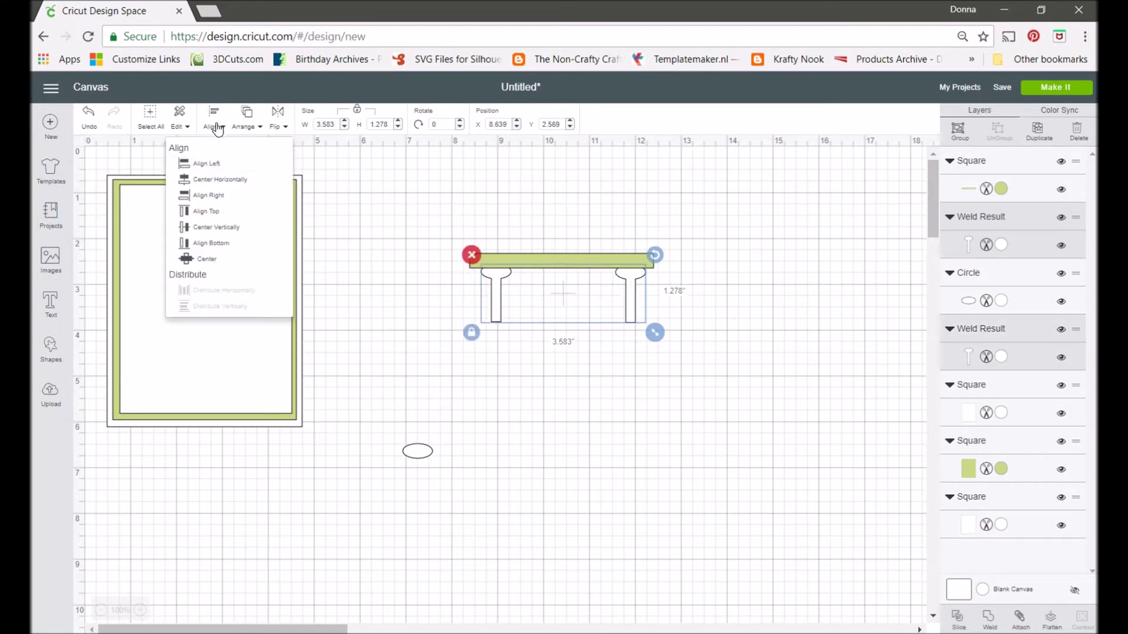
left_click(217, 244)
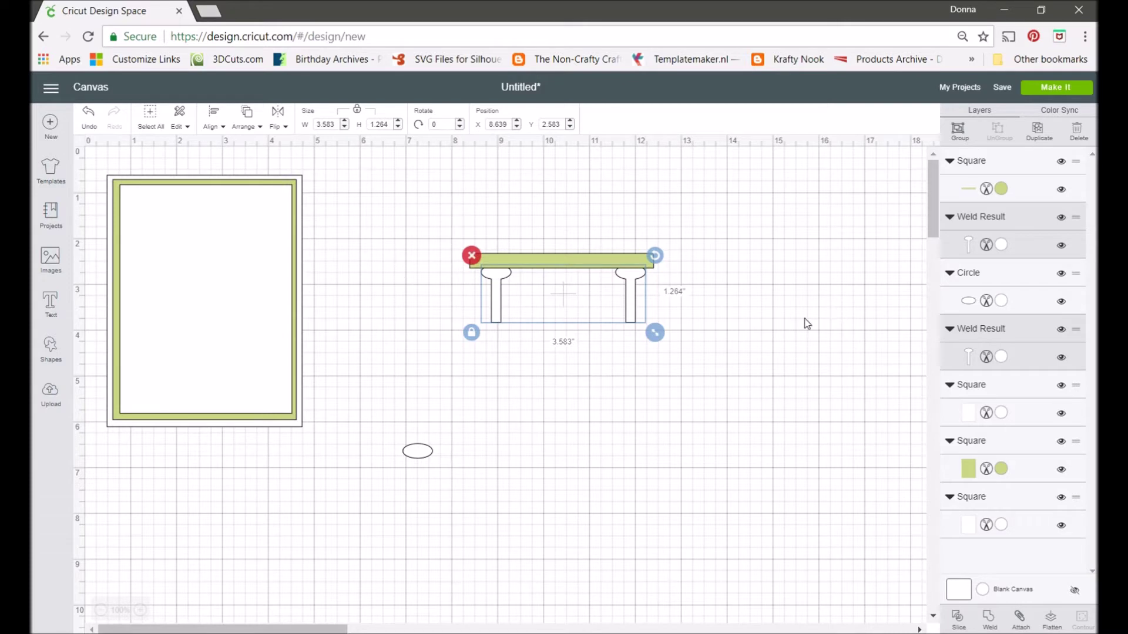
left_click_drag(400, 204, 682, 358)
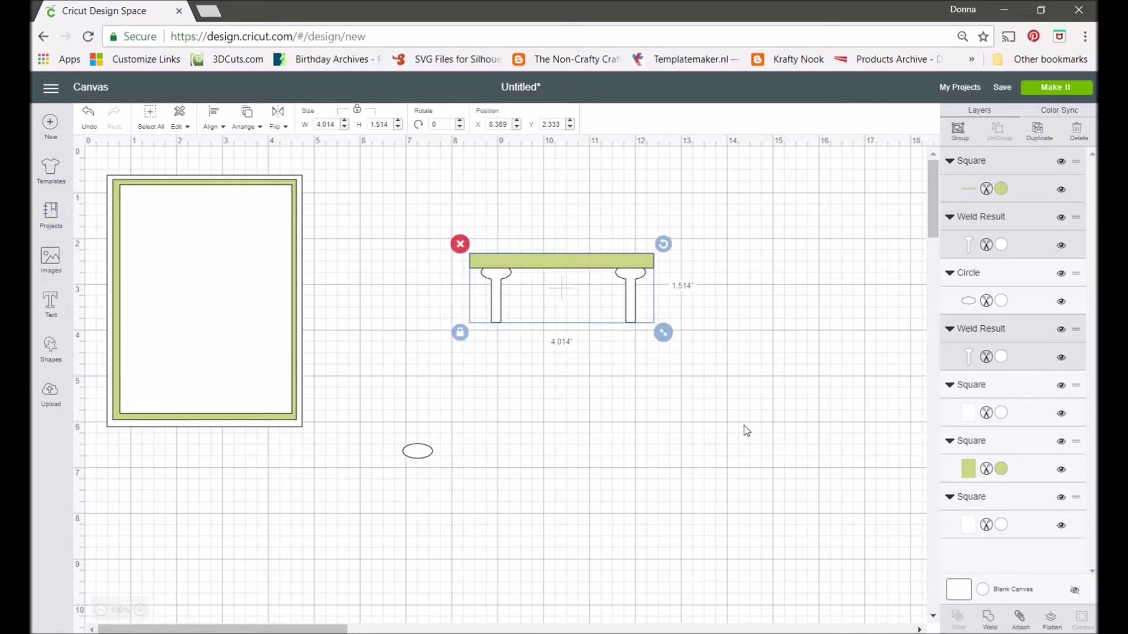
right_click(550, 295)
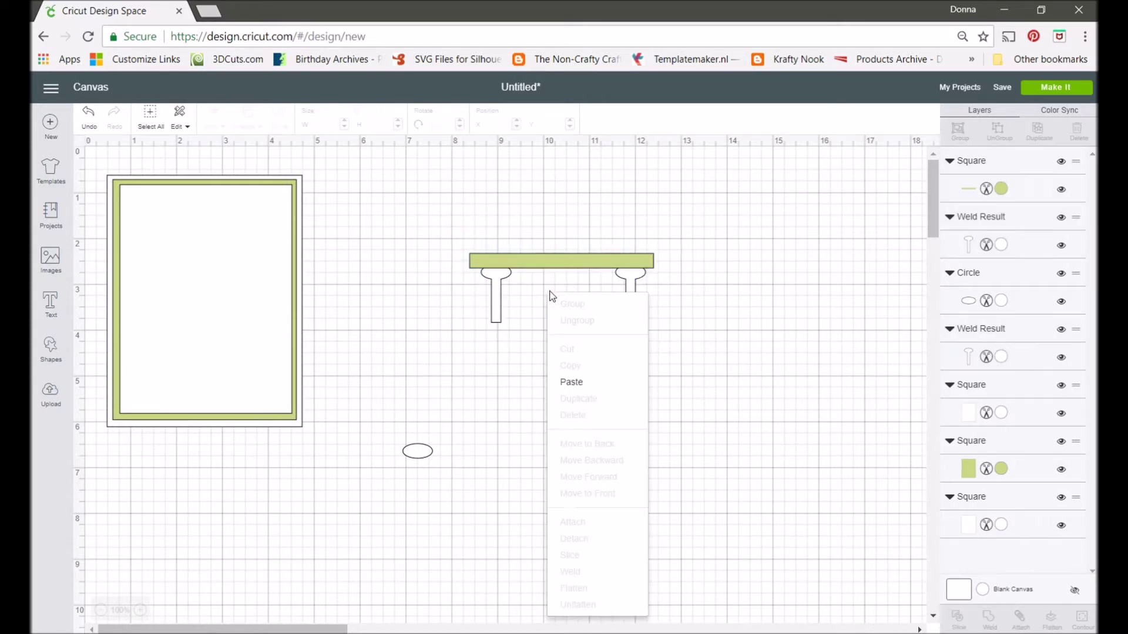
left_click(567, 383)
left_click_drag(659, 253, 681, 353)
right_click(600, 292)
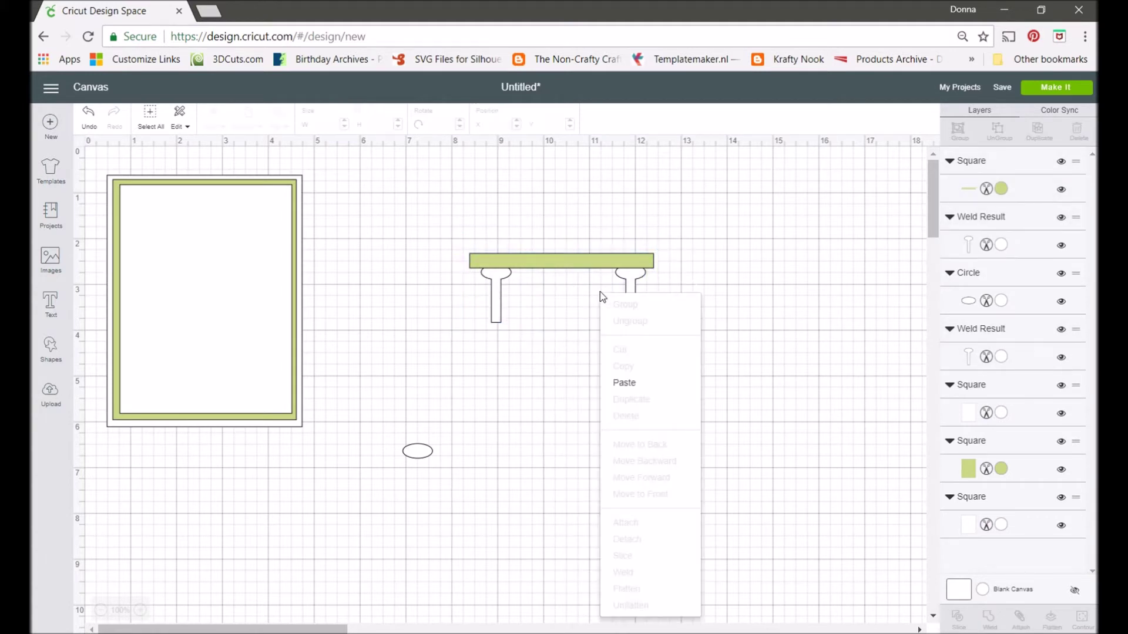
right_click(584, 258)
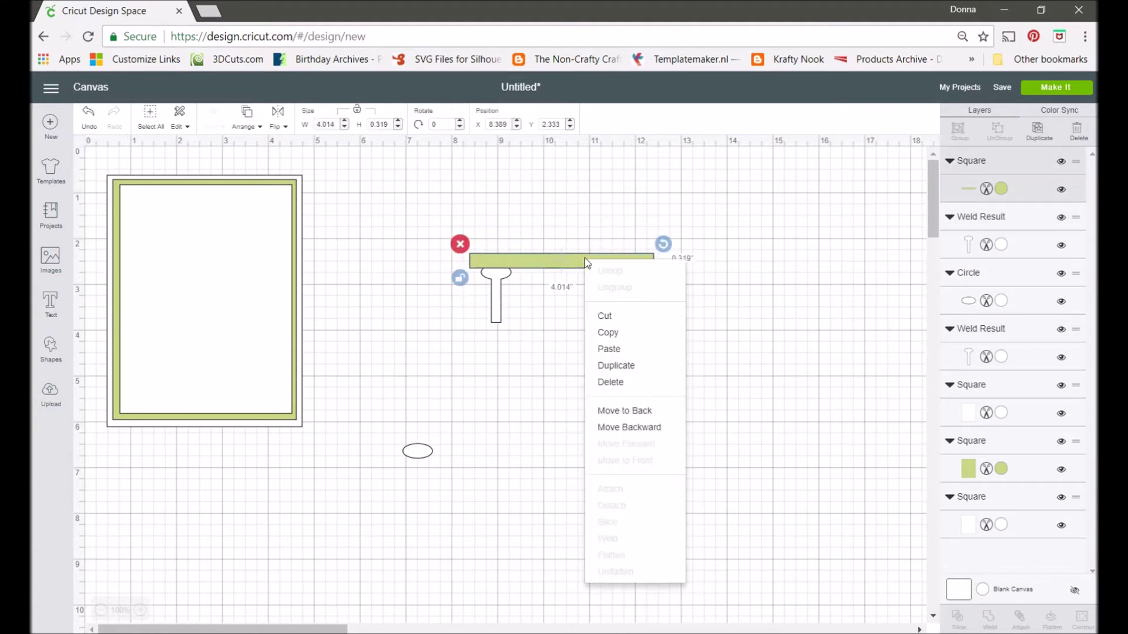
left_click(498, 317, "shift")
right_click(631, 311)
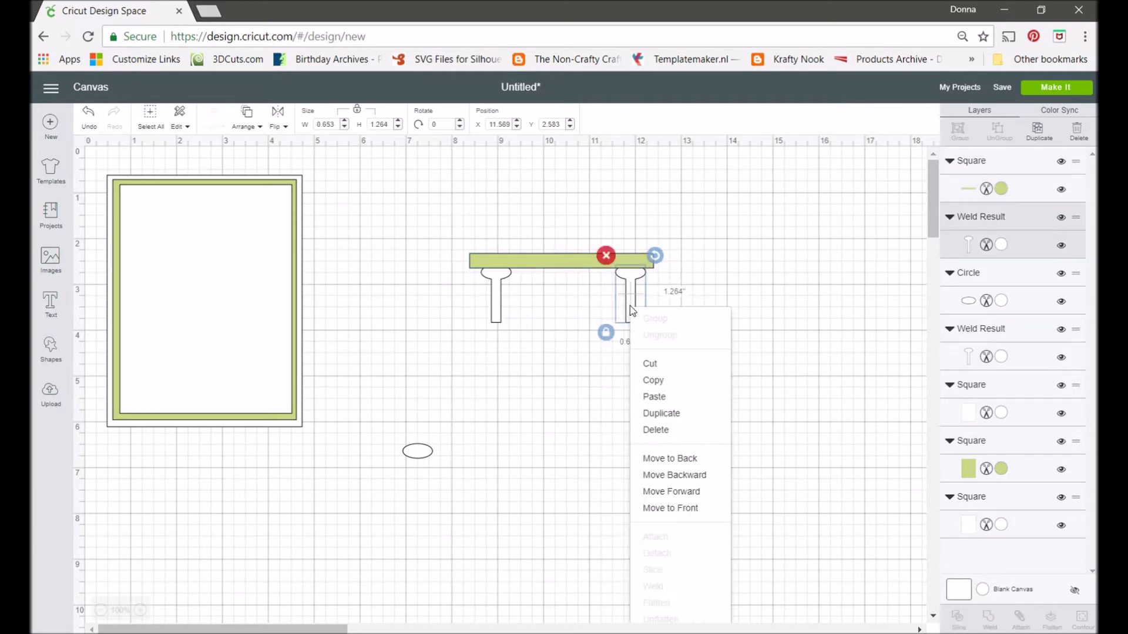
left_click_drag(438, 208, 668, 348)
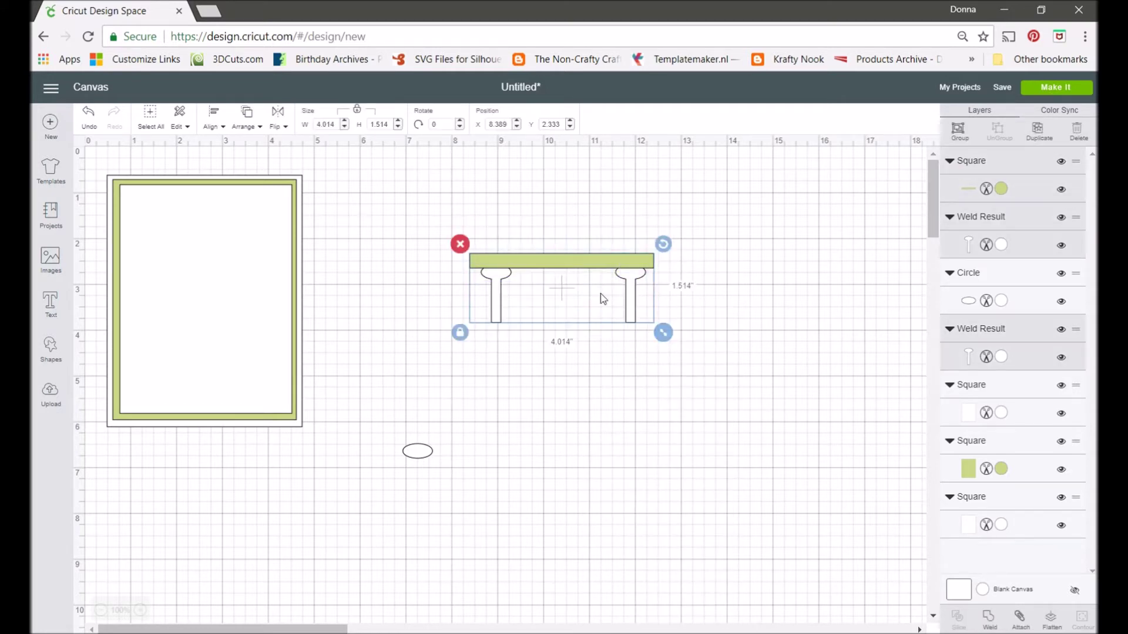
right_click(559, 292)
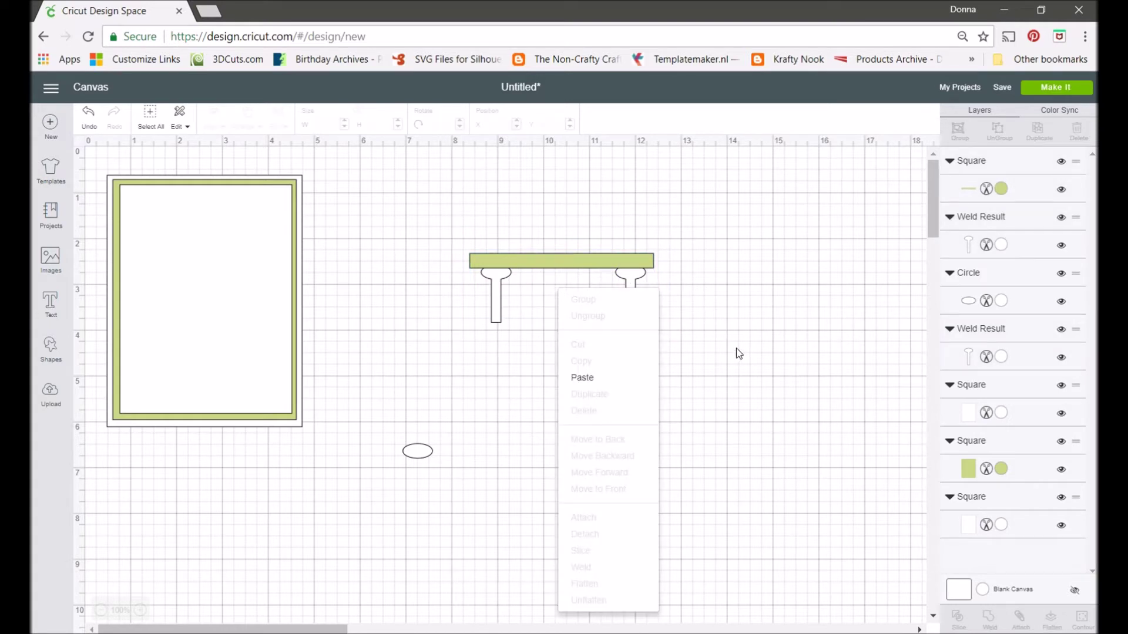
Try attaching the green bar and both legs to each other, and undo the attachment.
left_click_drag(436, 234, 711, 353)
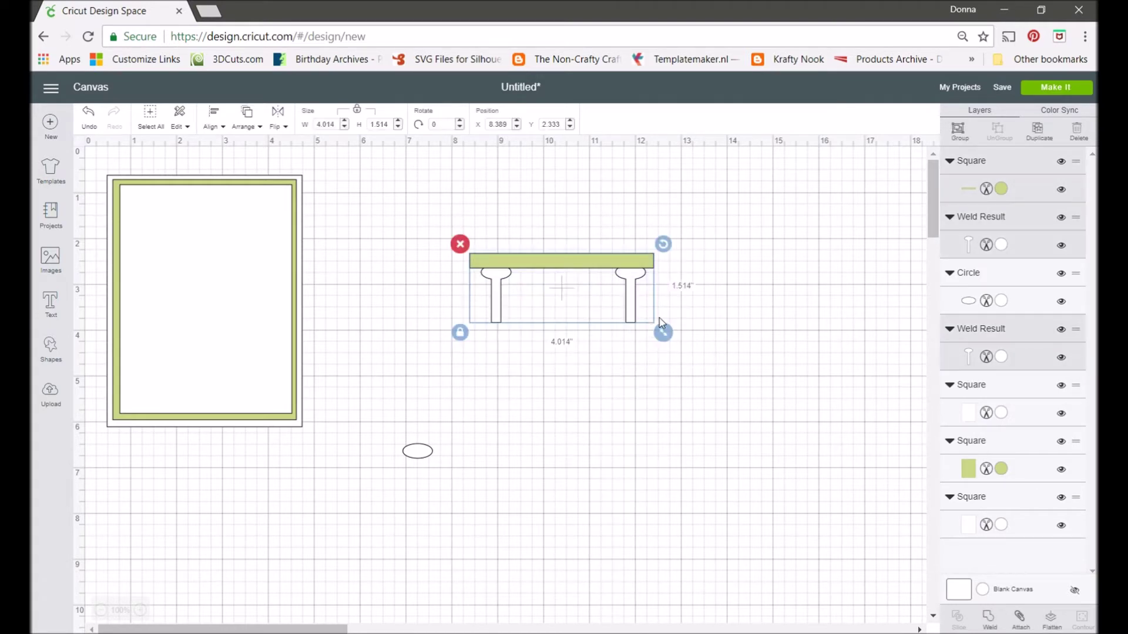
left_click(1020, 620)
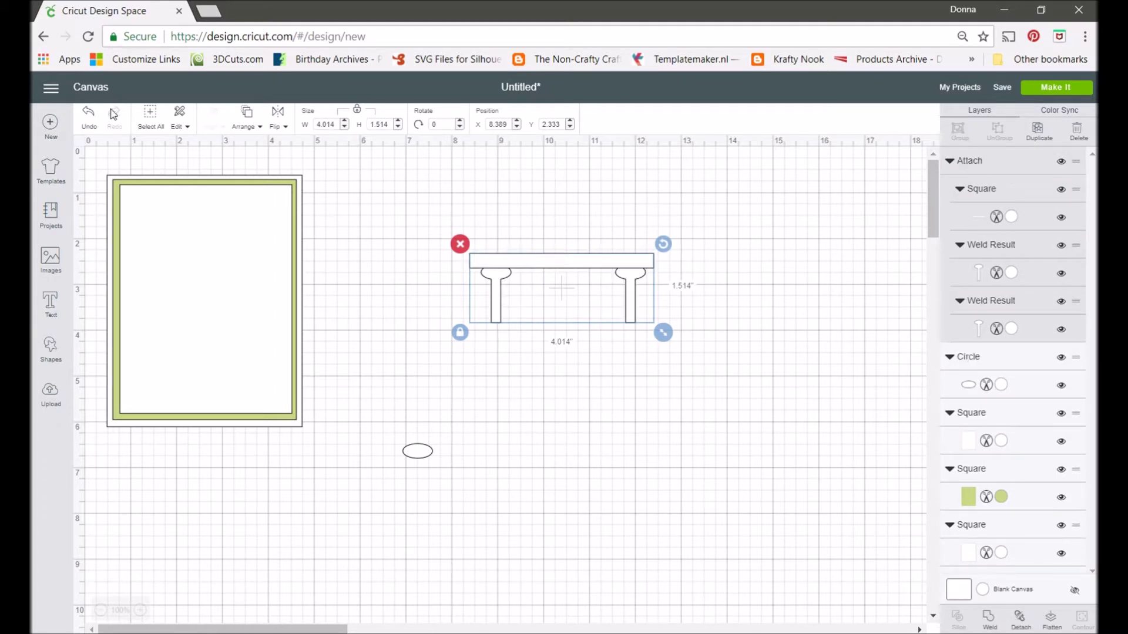
left_click(89, 128)
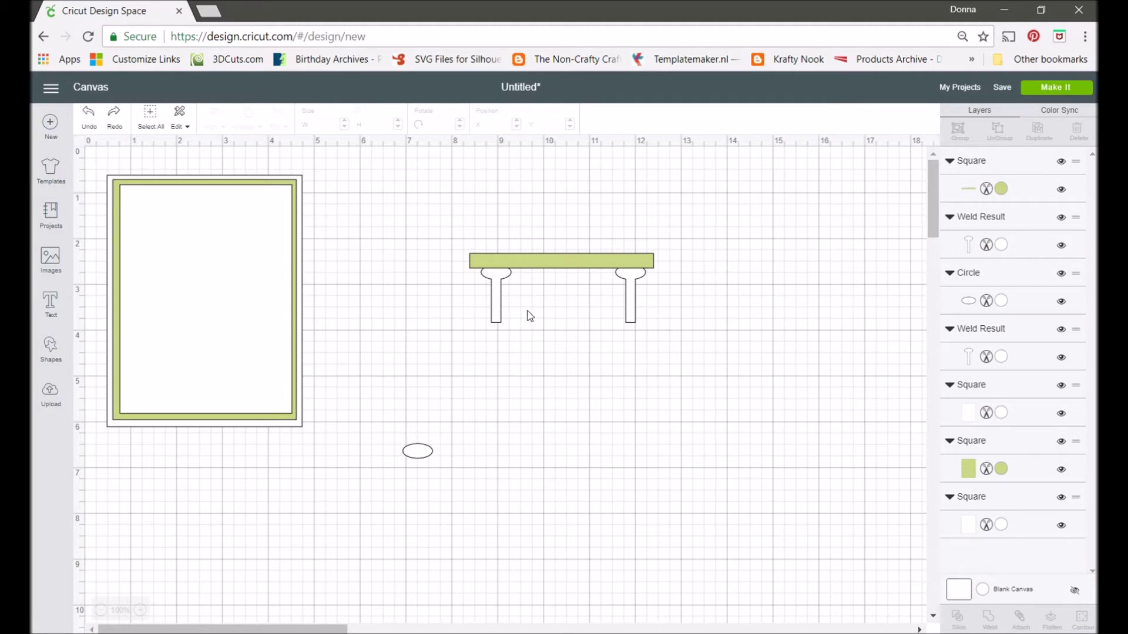
Lower the green bar slightly over the tops of the legs and delete the spare oval.
left_click_drag(548, 259, 548, 263)
left_click_drag(405, 222, 649, 347)
left_click(414, 451)
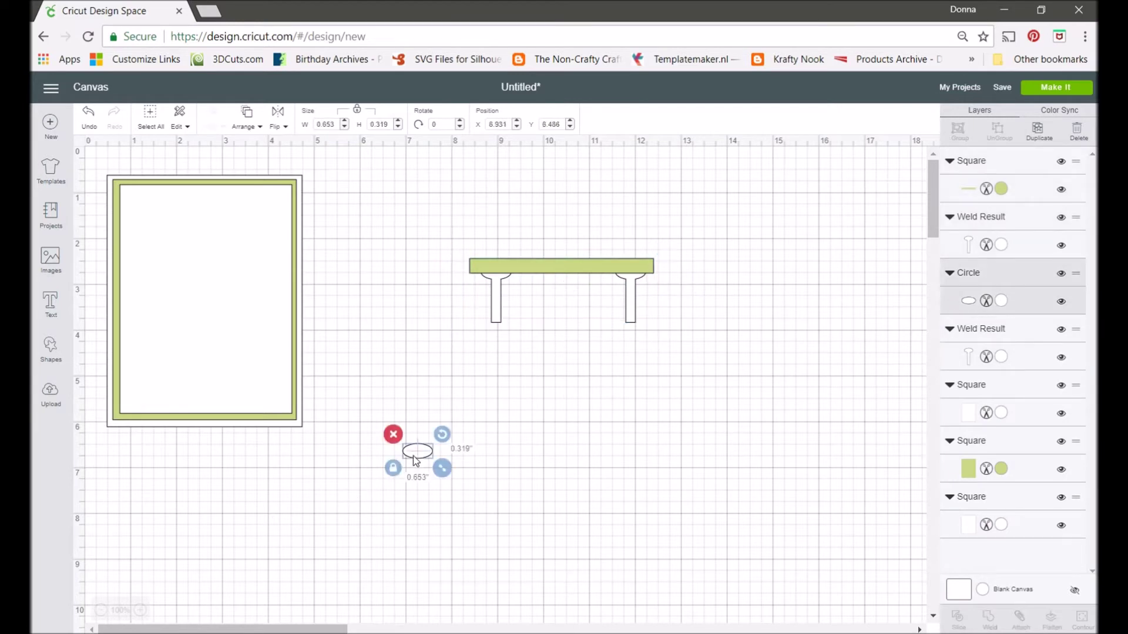
left_click(391, 436)
Group the green bar with both welded legs.
left_click_drag(664, 280, 650, 330)
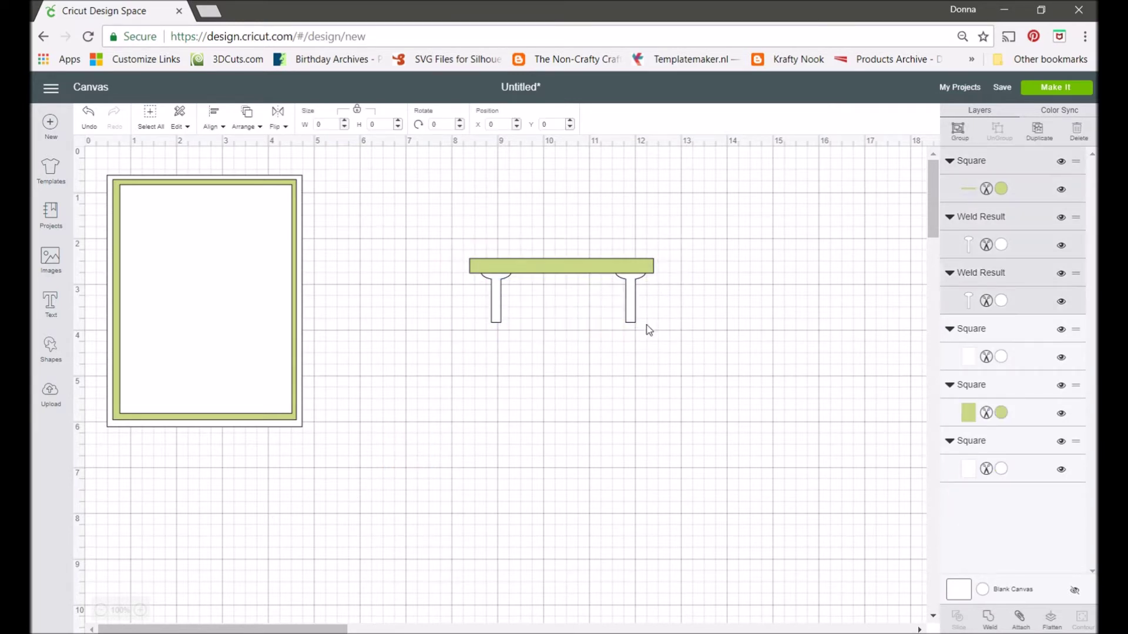
left_click_drag(468, 335, 680, 247)
right_click(561, 271)
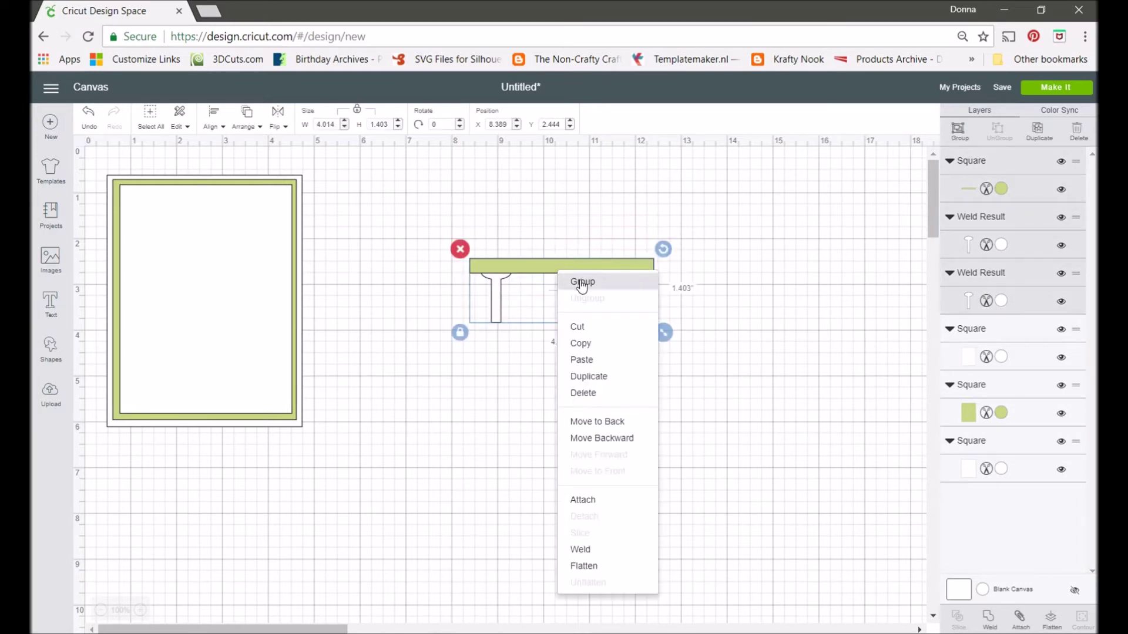
left_click(580, 281)
Move the grouped table onto the lower part of the card and scale it to about 2.72 by 0.95 inches.
left_click_drag(574, 272, 226, 356)
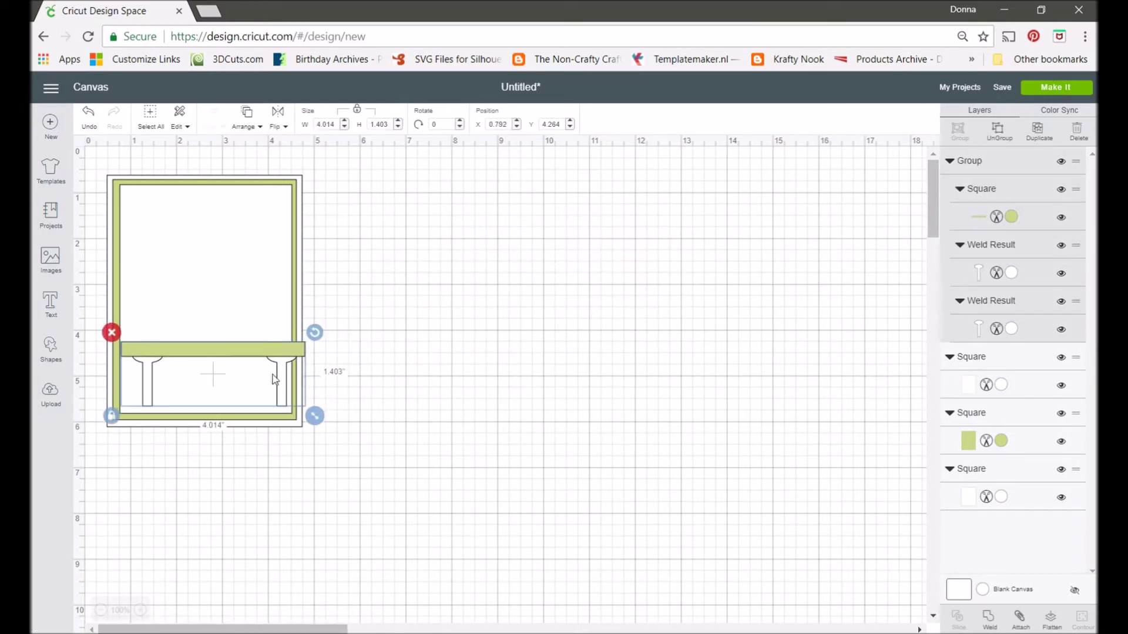
left_click_drag(316, 417, 241, 391)
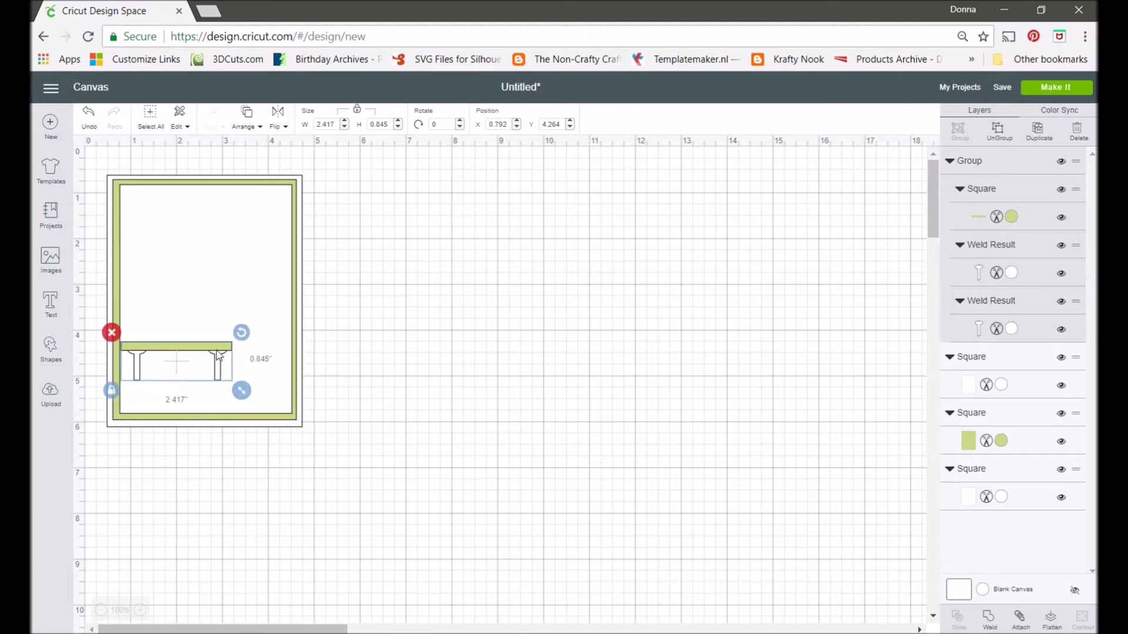
left_click_drag(214, 353, 242, 371)
left_click_drag(270, 410, 286, 418)
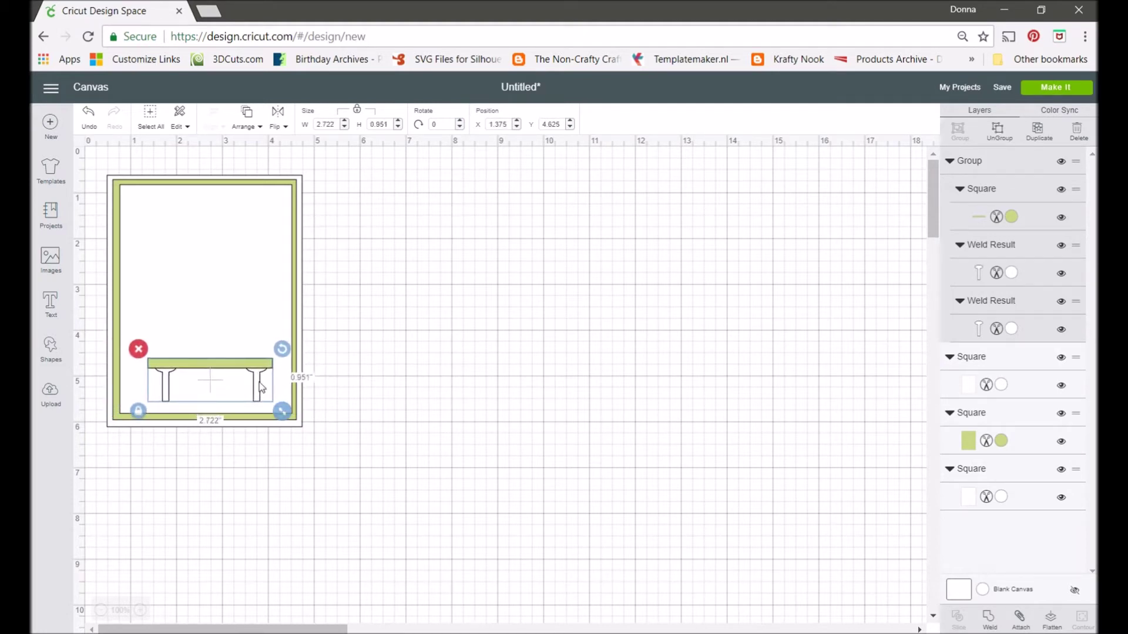
left_click_drag(252, 374, 237, 375)
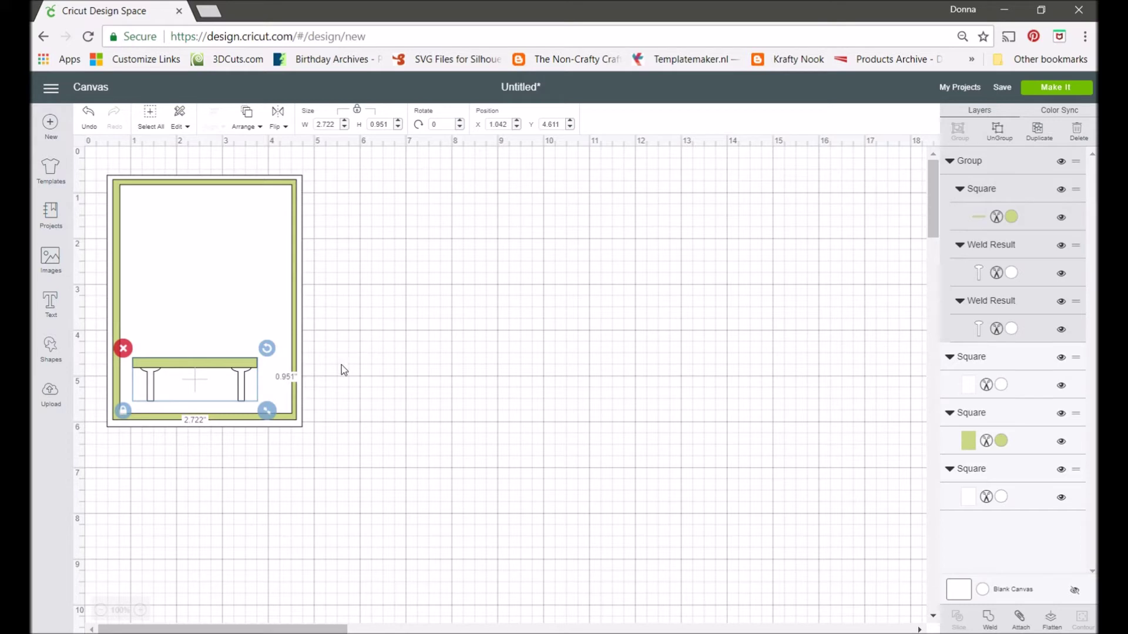
Move the table off the card and rotate the three card layers together by 90 degrees.
left_click_drag(201, 365, 576, 414)
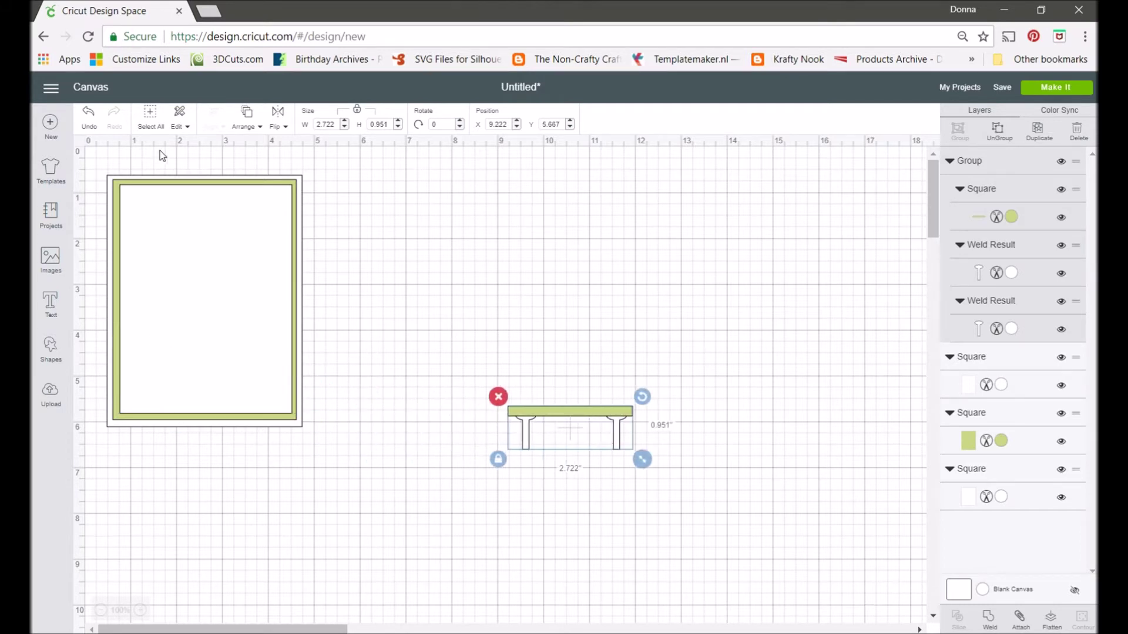
left_click_drag(88, 170, 362, 476)
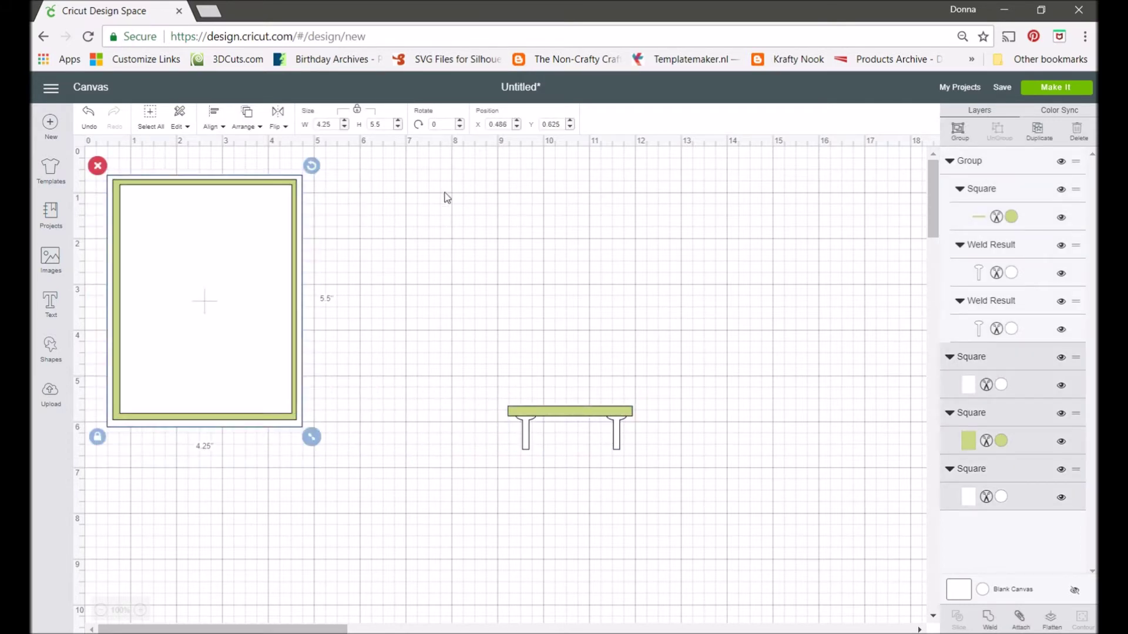
left_click(438, 125)
type("90")
key("Return")
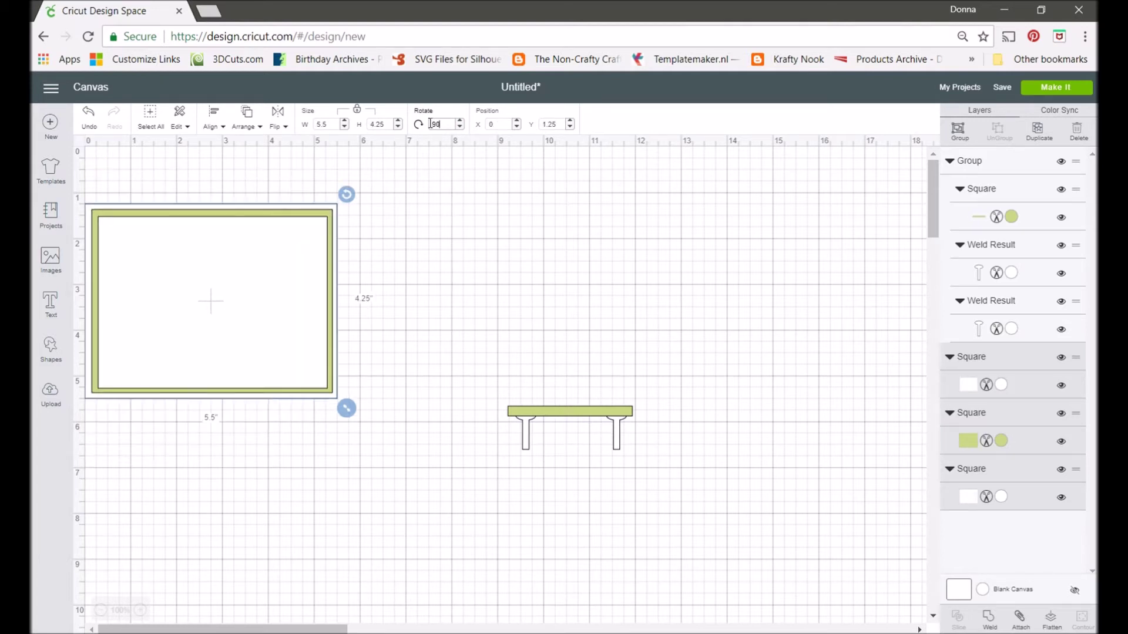
Place the table in the lower left of the rotated card and resize it freely to about 3.04 by 1.41 inches.
left_click_drag(567, 410, 174, 309)
left_click_drag(249, 359, 312, 380)
left_click_drag(265, 319, 255, 329)
left_click_drag(303, 394, 262, 394)
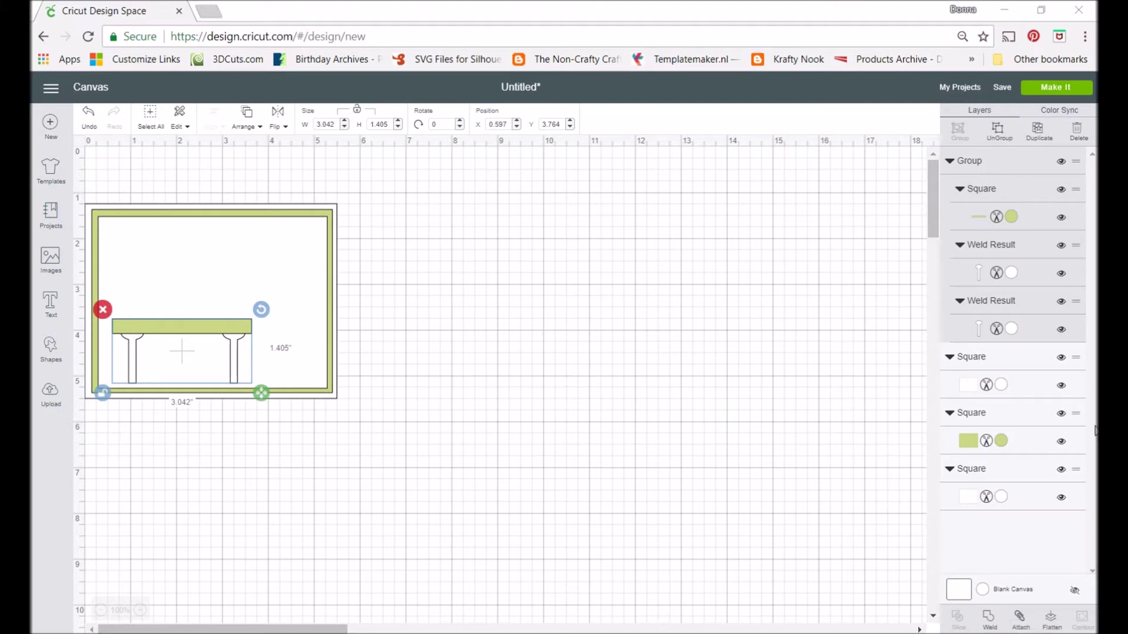
Add a square, resize it to 1.5 inches wide by 1.75 inches high, and place it in the card's lower-right area.
left_click(51, 348)
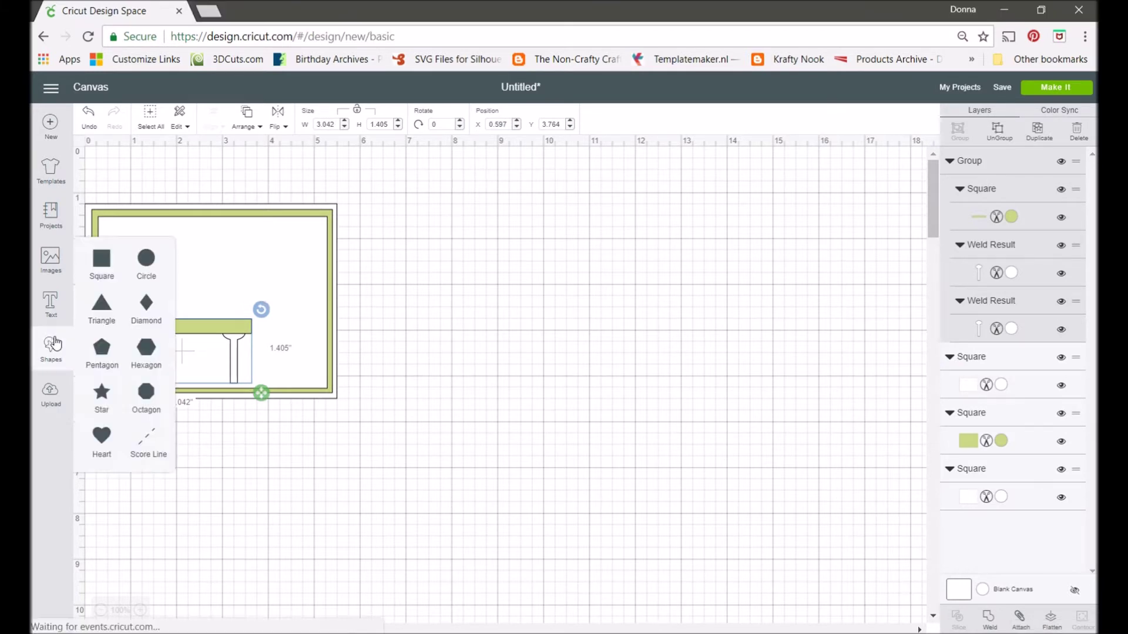
left_click(117, 267)
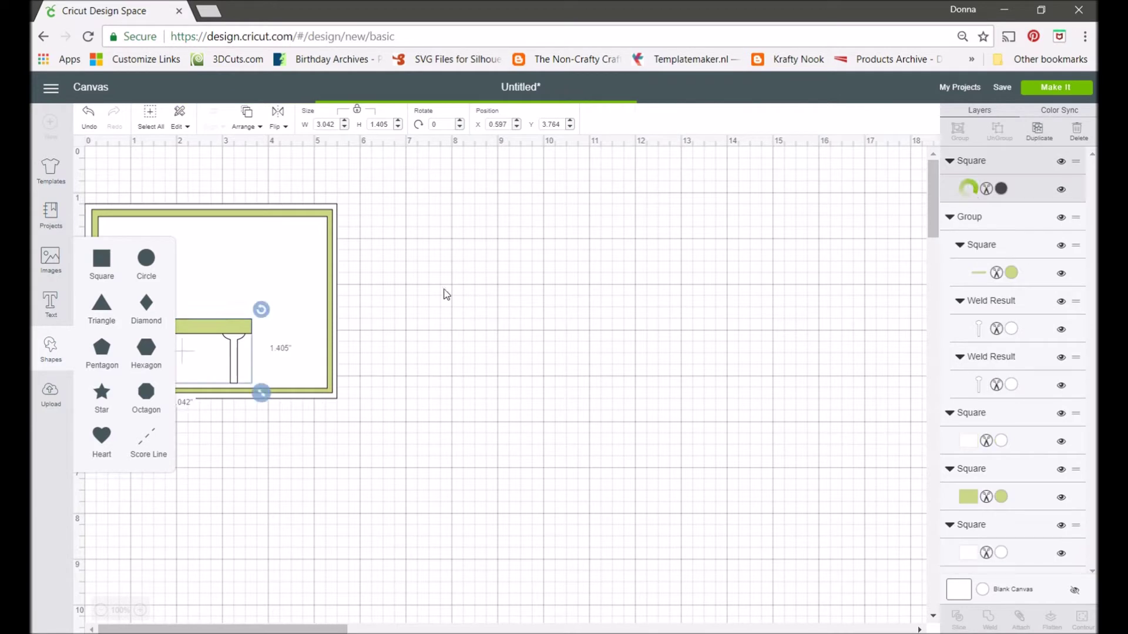
left_click_drag(312, 338, 539, 297)
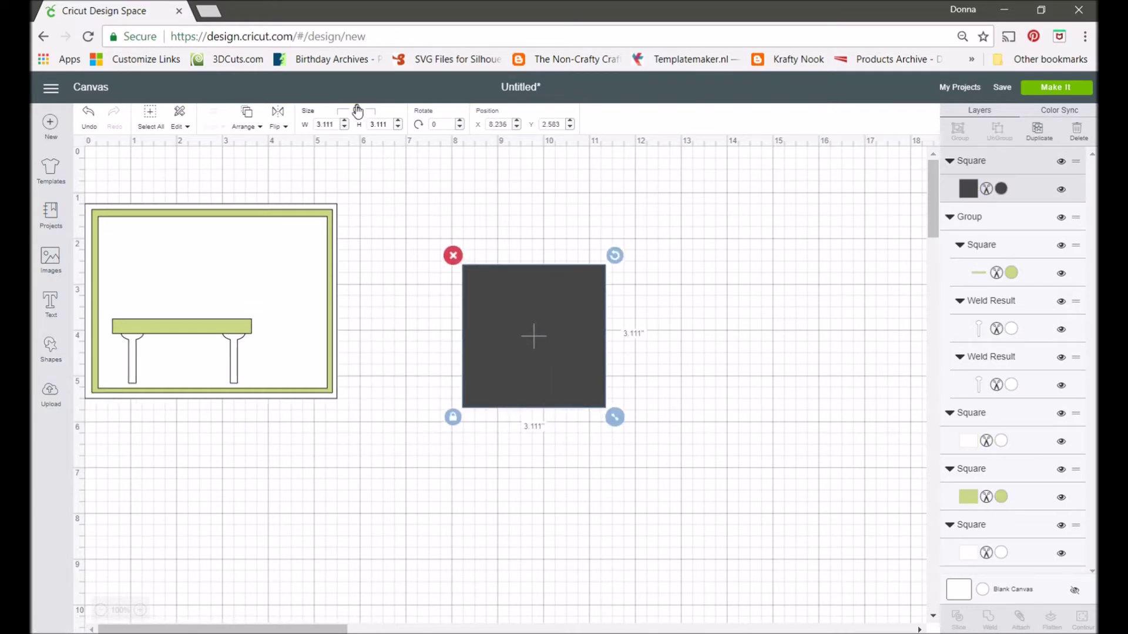
double_click(382, 119)
type("1.75")
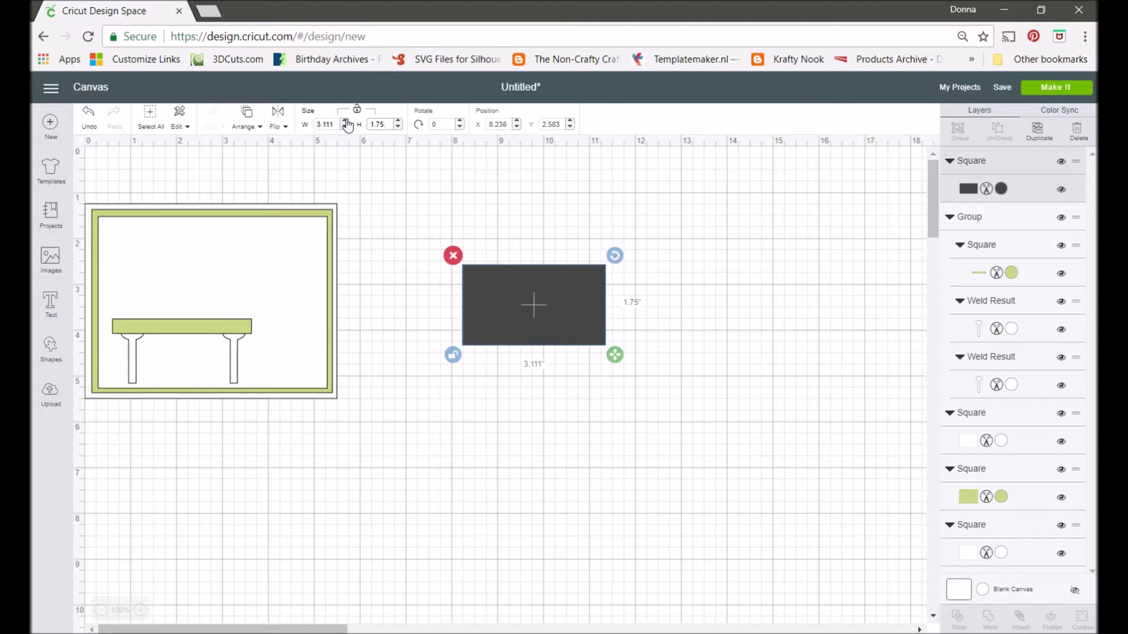
left_click(332, 124)
type("1.5")
key("Return")
left_click_drag(473, 309, 310, 338)
Resize the table to about 2.94 by 1.17 inches and position it side by side with the dark rectangle on the card.
left_click_drag(225, 327, 222, 327)
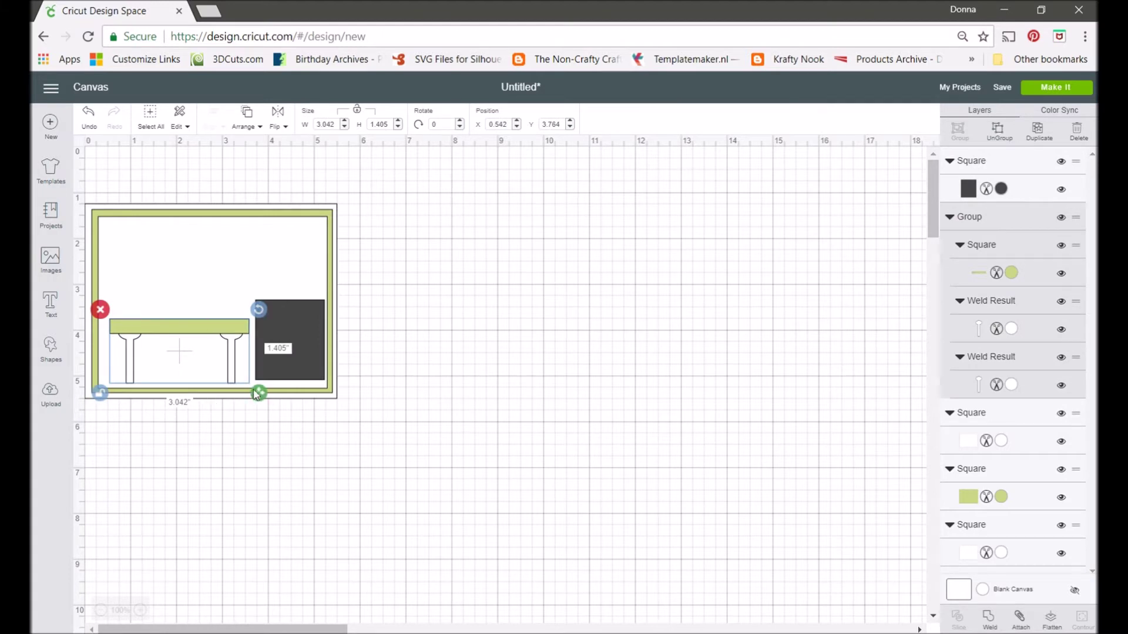
mouse_move(258, 393)
left_mouse_down()
mouse_move(230, 398)
mouse_move(255, 397)
left_mouse_up()
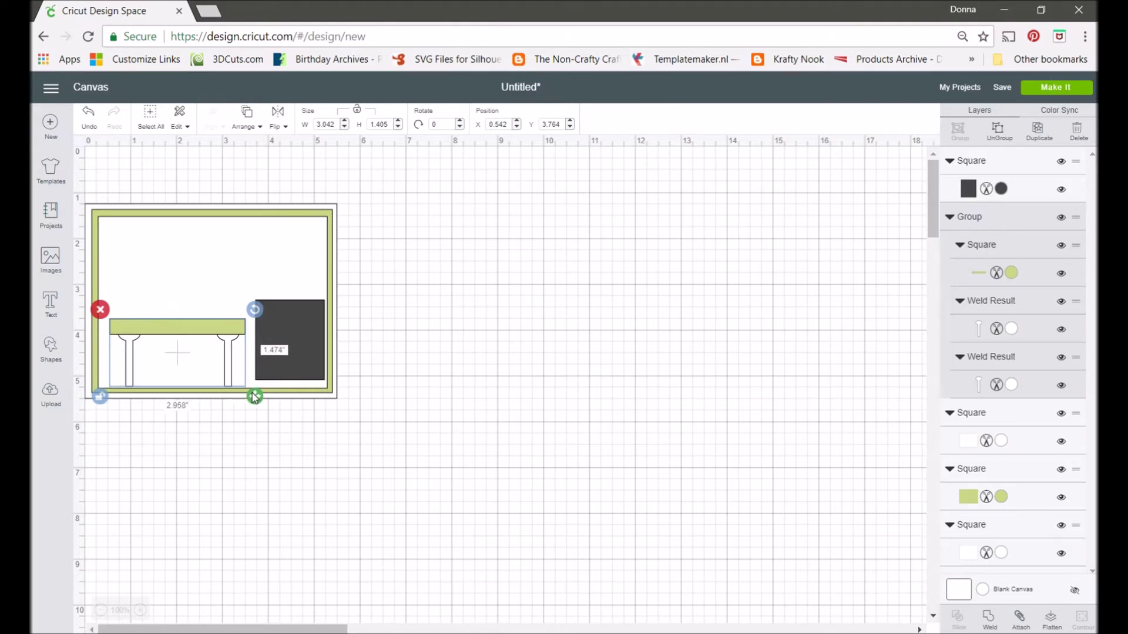
left_click_drag(256, 397, 254, 382)
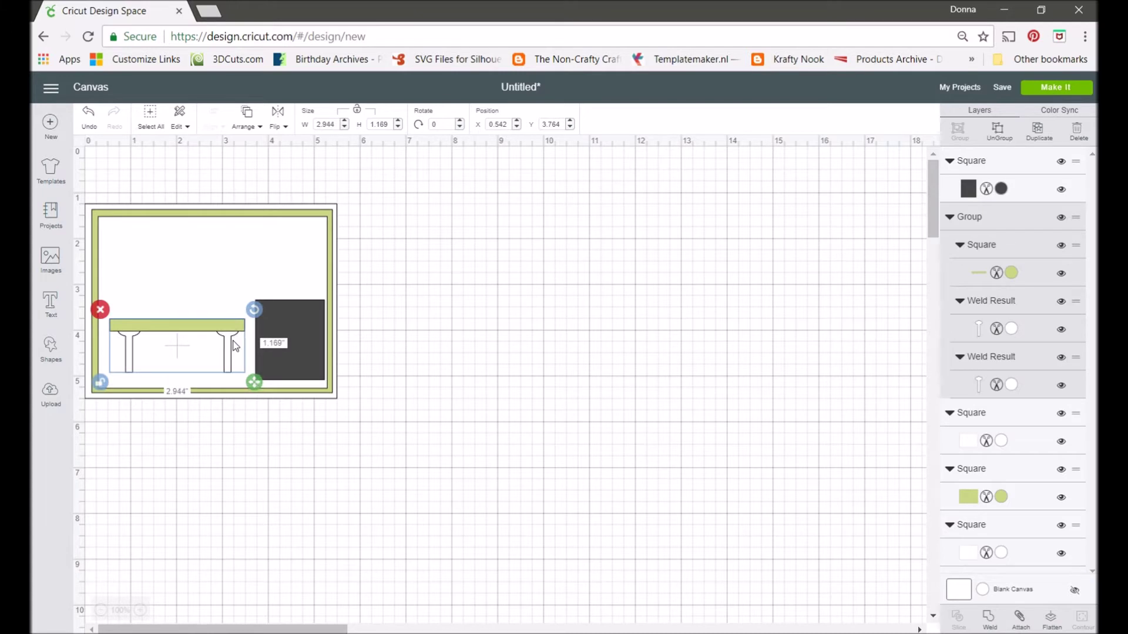
left_click_drag(188, 326, 185, 334)
left_click(549, 324)
left_click_drag(292, 351, 287, 350)
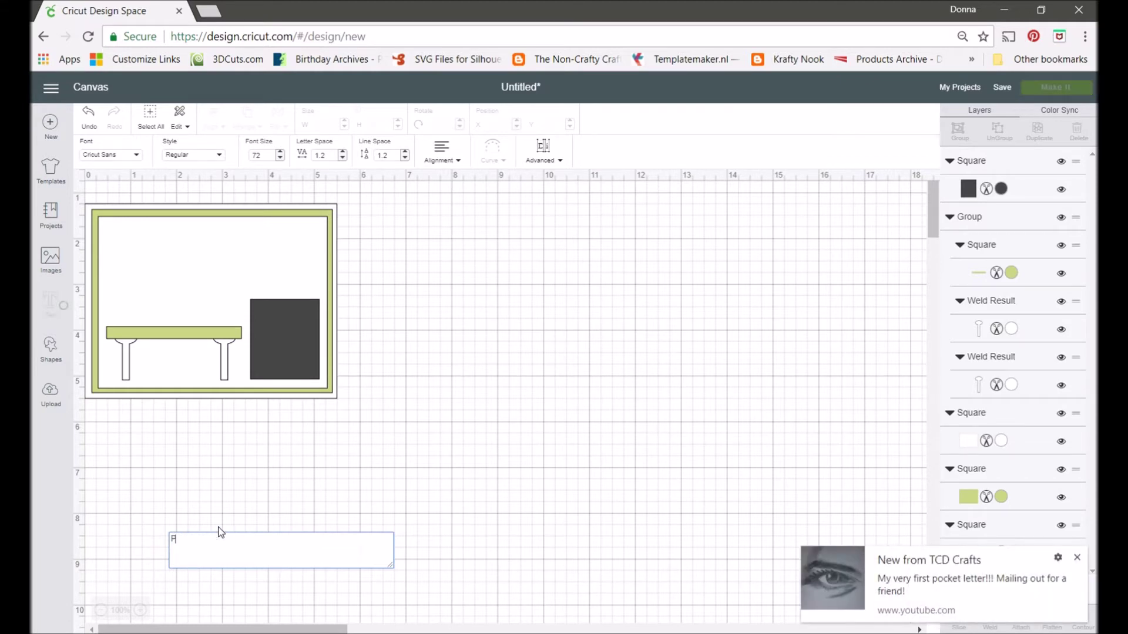
Add the text "Plant" beside the card, make two copies of it, and spread them apart.
type("lant")
left_click_drag(231, 530, 395, 271)
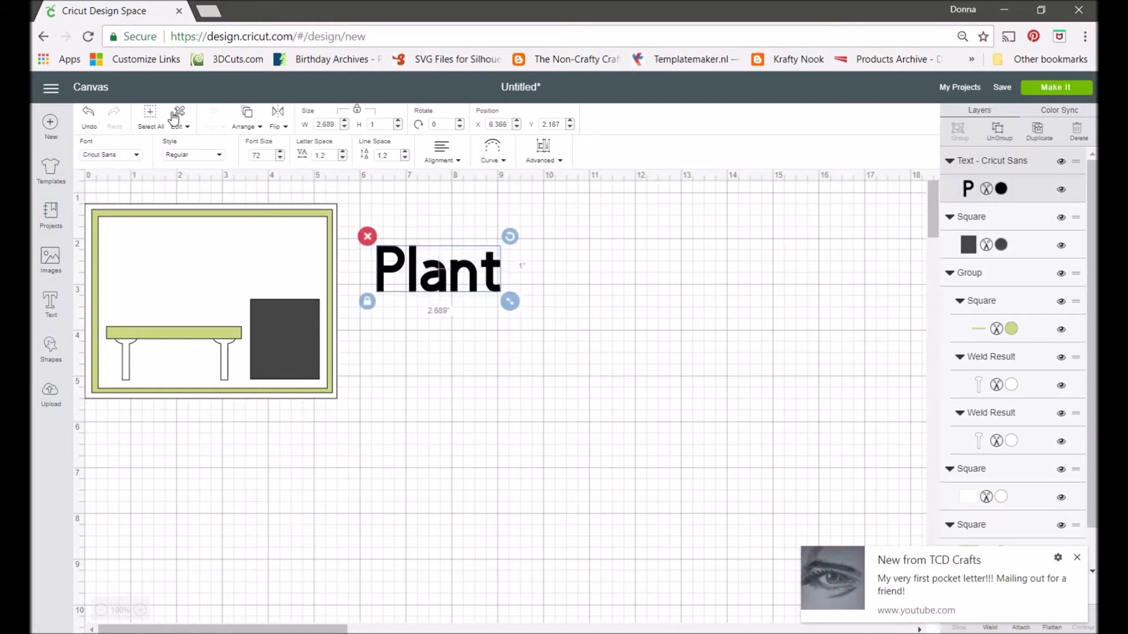
left_click(172, 180)
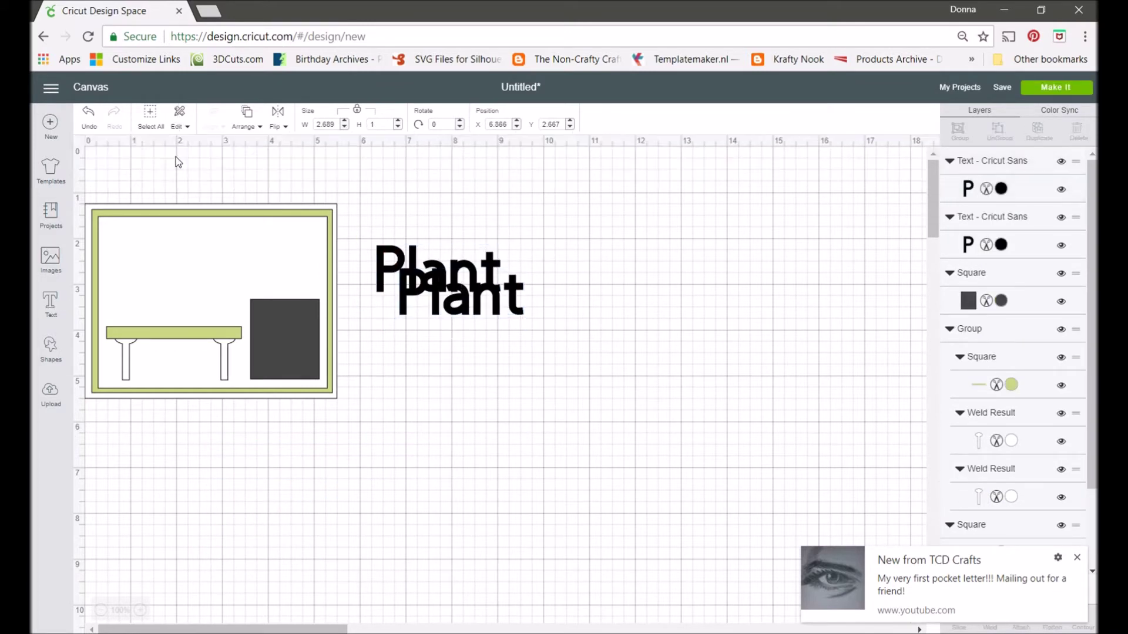
left_click_drag(456, 305, 438, 396)
left_click_drag(455, 303, 588, 268)
Change one copy of the text to "Laughter" and the other to "Harvest", keeping the words apart.
left_click(529, 232)
left_click(437, 390)
left_click_drag(431, 338, 585, 342)
type("ghter")
left_click(446, 387)
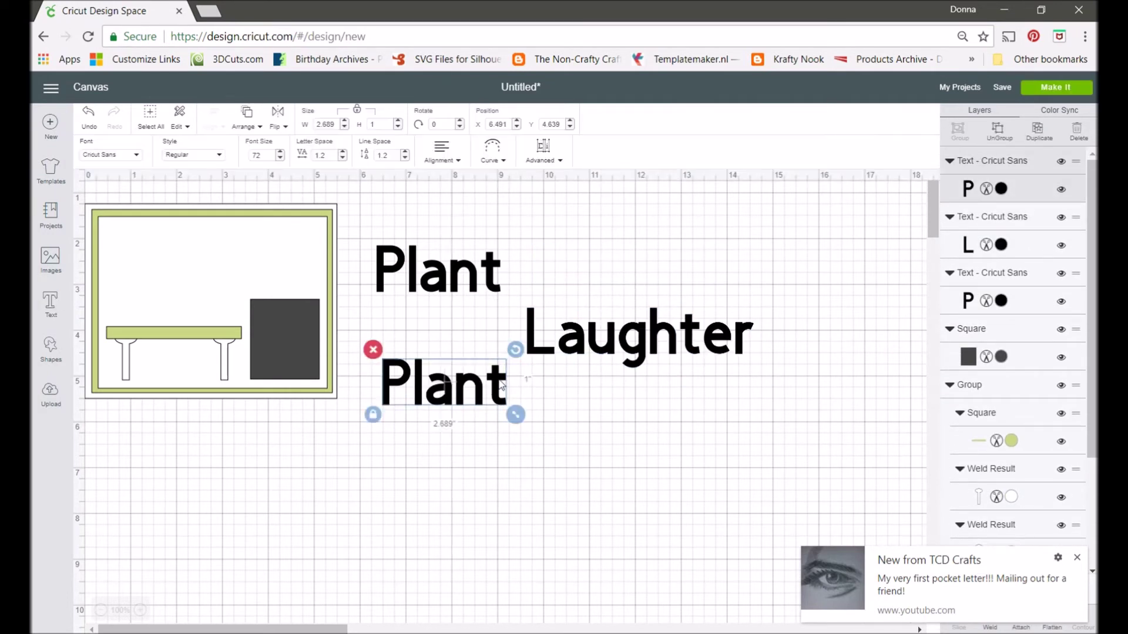
type("Harvest")
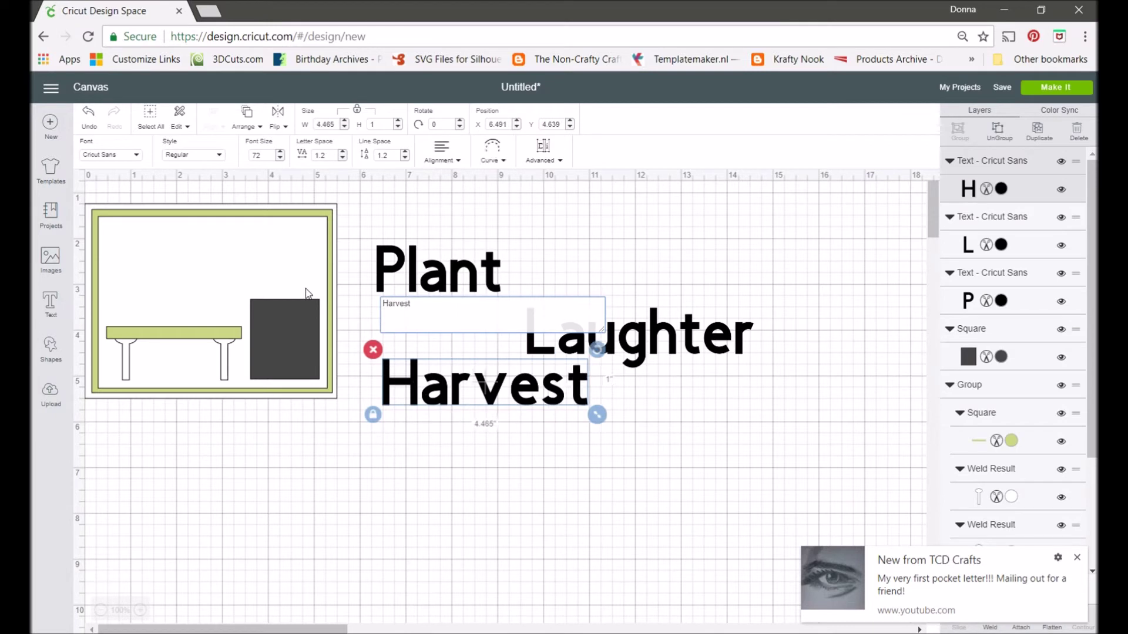
left_click(540, 346)
Add a separate text reading "Love" below the card.
left_click(51, 302)
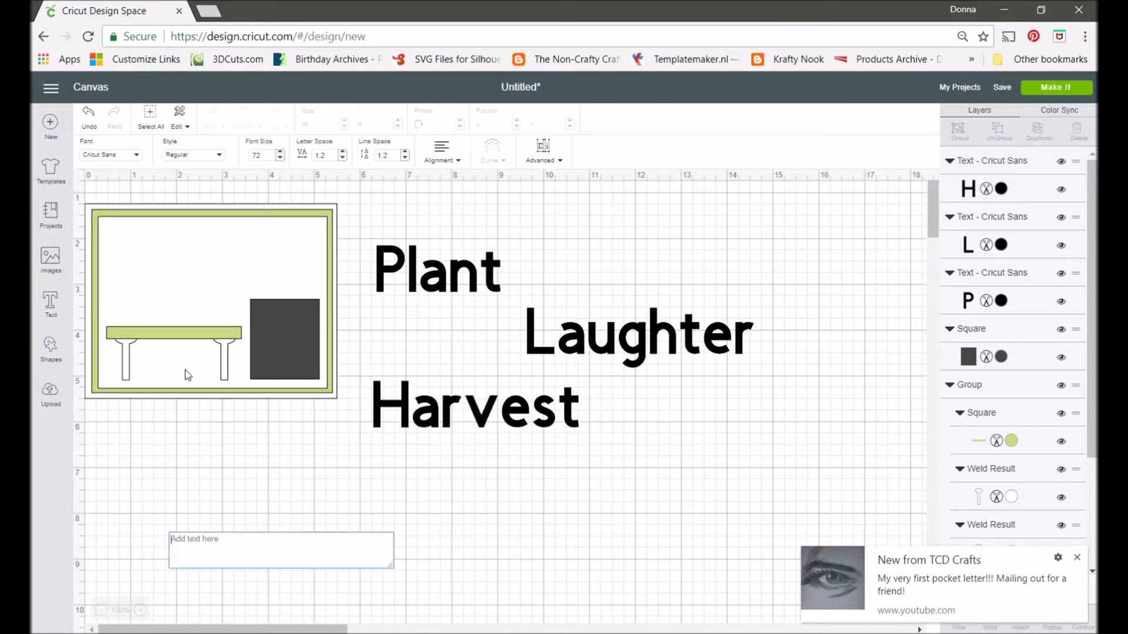
type("Love")
left_click(223, 577)
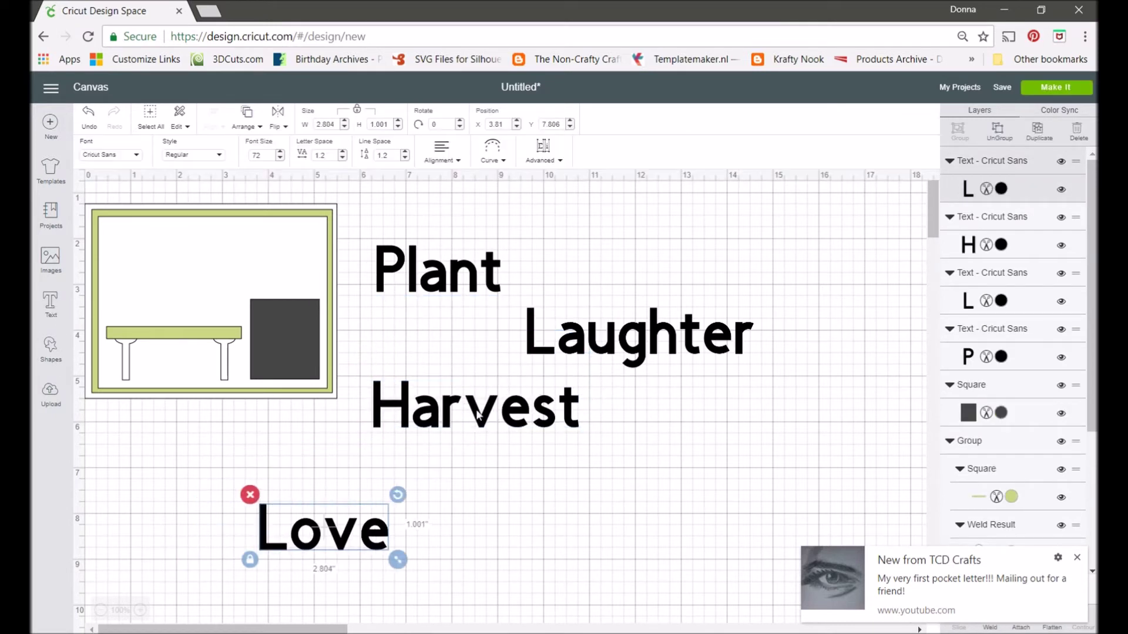
Set the word "Love" in the Arioso Com Regular font and place it beside "Harvest".
left_click_drag(323, 529, 480, 528)
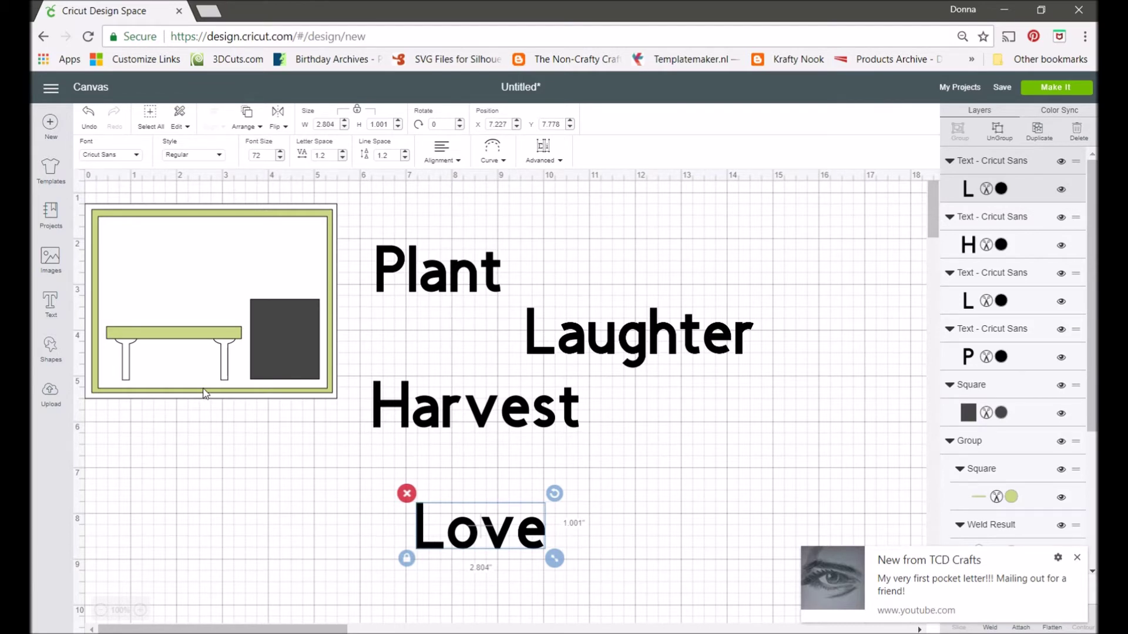
left_click(452, 414)
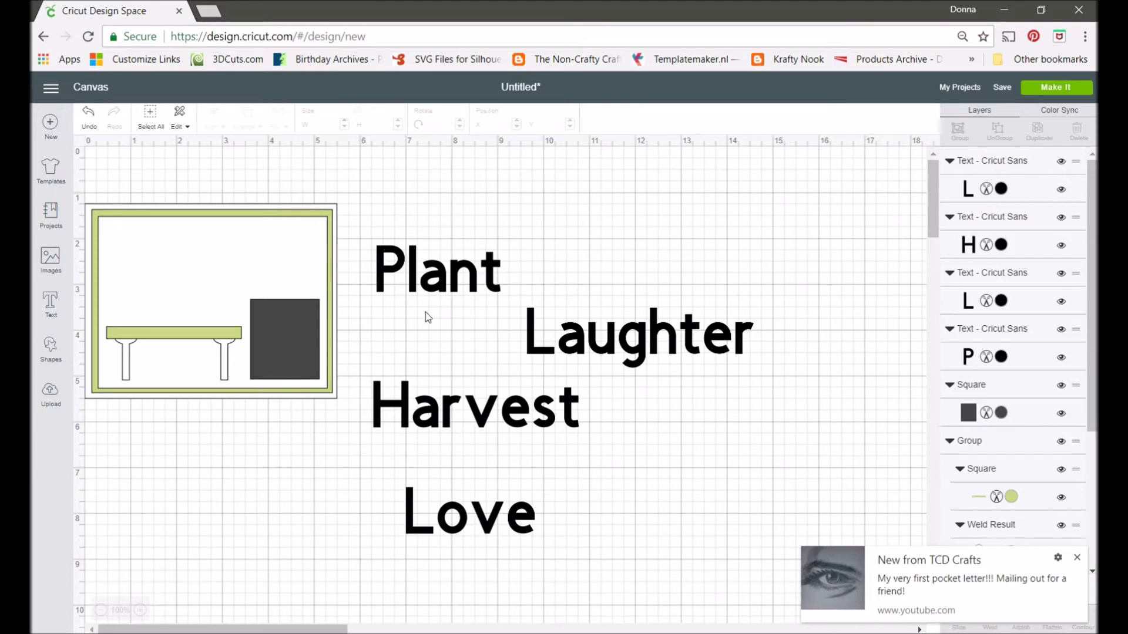
left_click(542, 340)
double_click(475, 514)
left_click(136, 157)
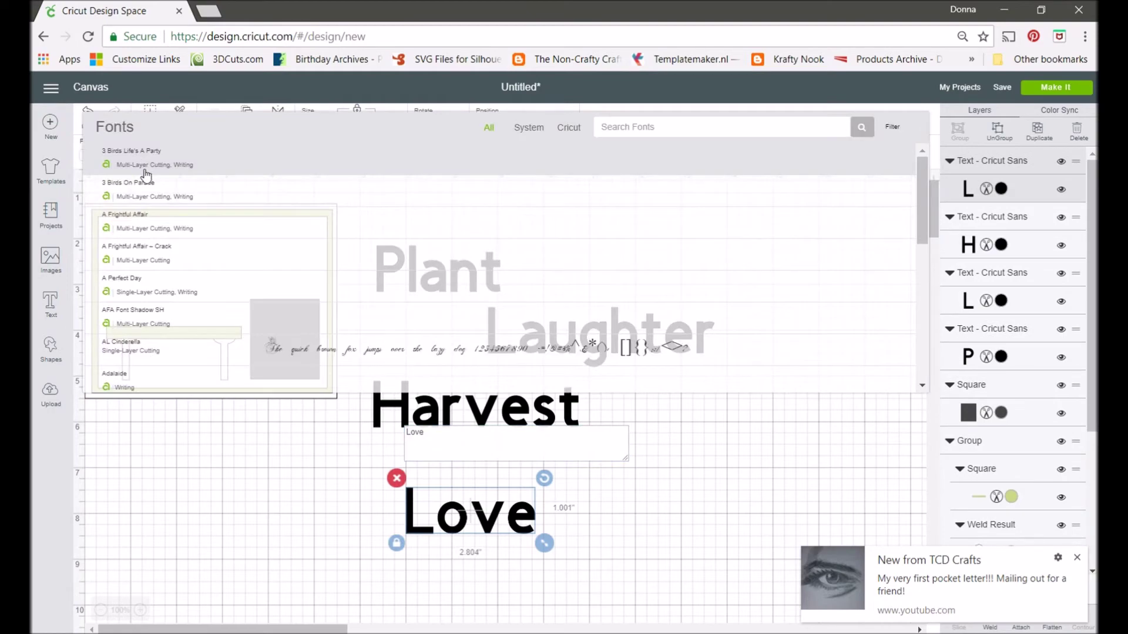
scroll(405, 266, "down", 10)
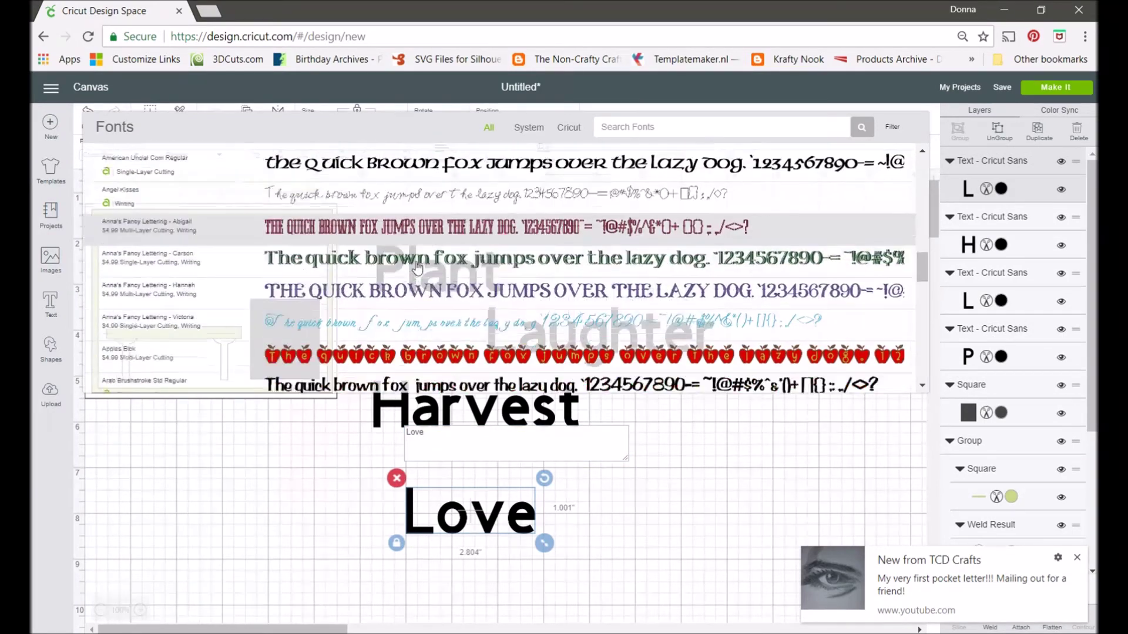
scroll(413, 267, "down", 3)
left_click(413, 280)
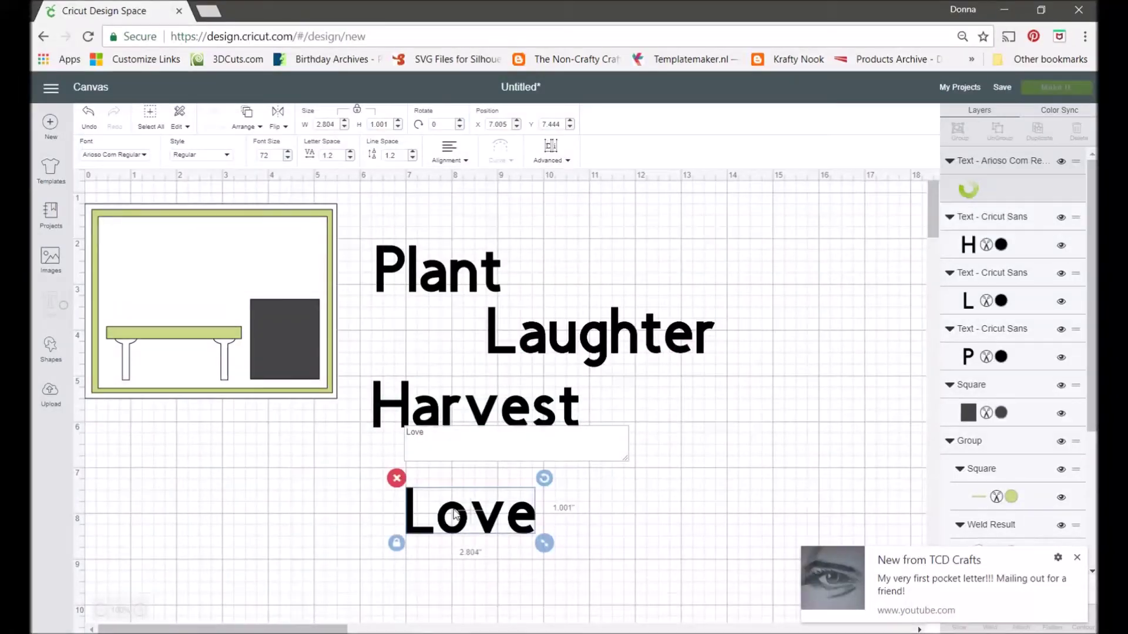
left_click_drag(454, 515, 669, 407)
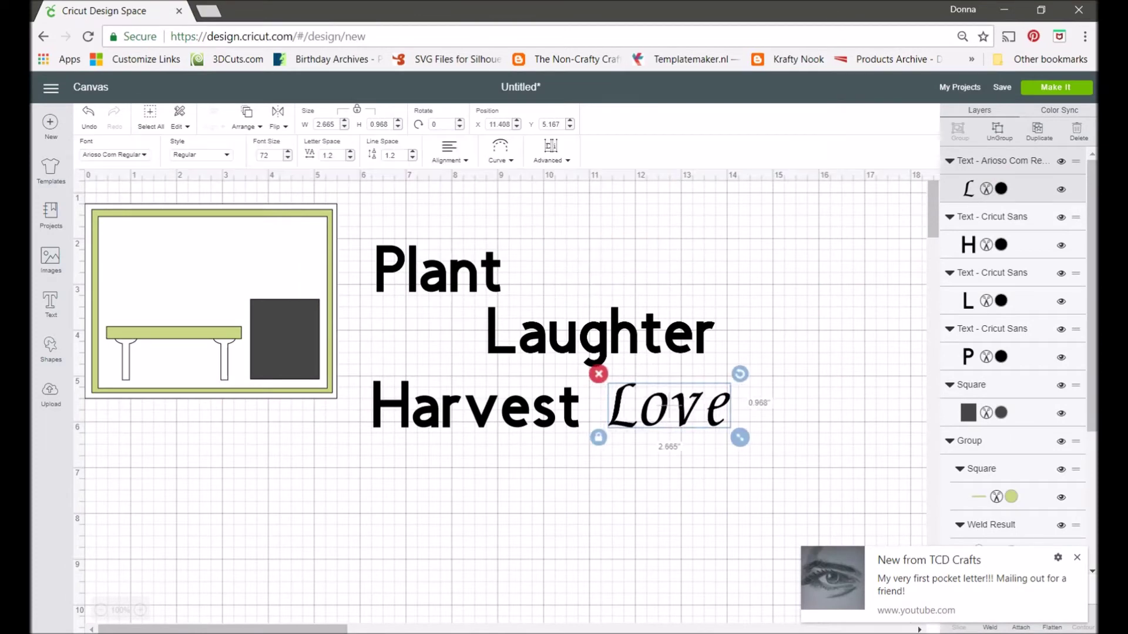
Change "Plant" to lowercase "plant" and set it in the Alphalicious font.
left_click(437, 270)
double_click(437, 270)
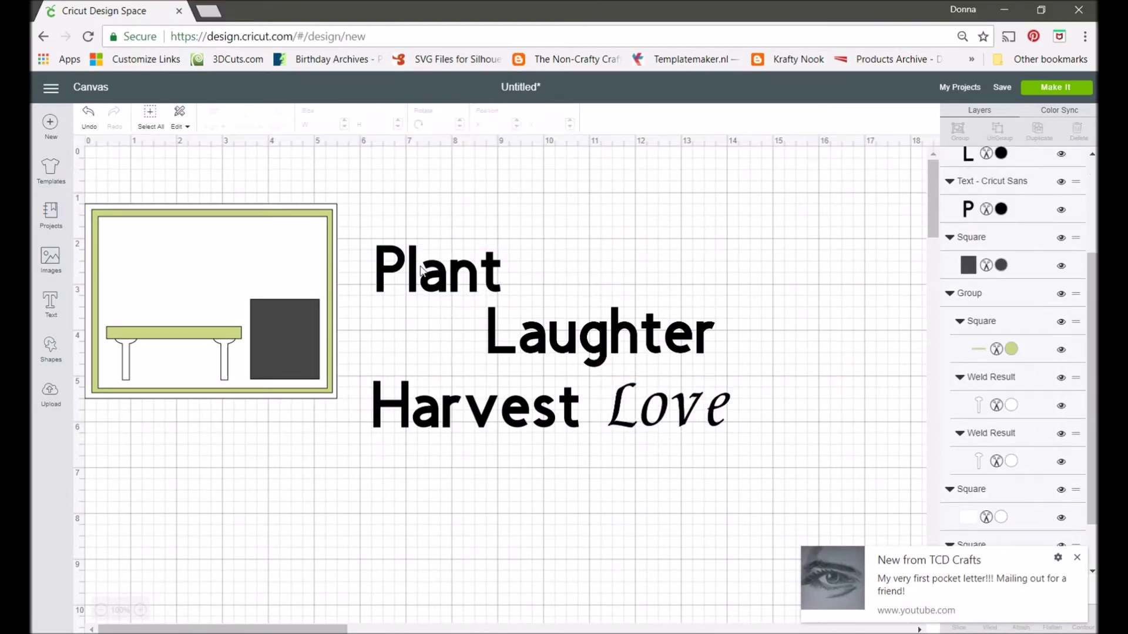
type("plant")
left_click(114, 154)
scroll(864, 187, "down", 3)
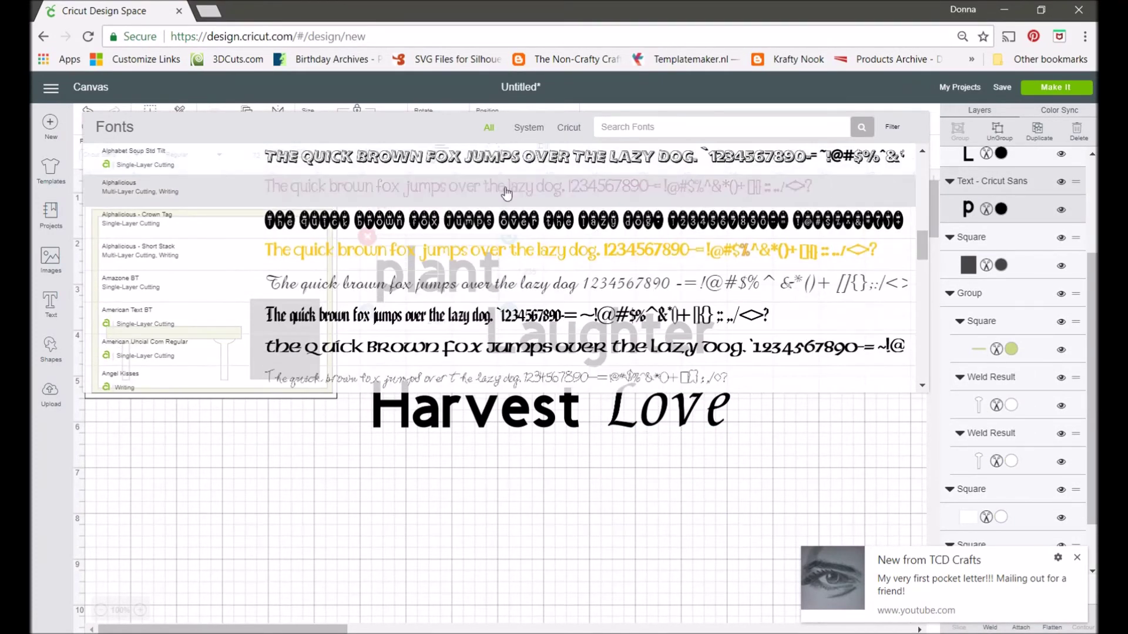
left_click(505, 188)
Shrink "plant", place it in the upper left area of the card, and group the card's layered squares.
left_click_drag(423, 267, 159, 245)
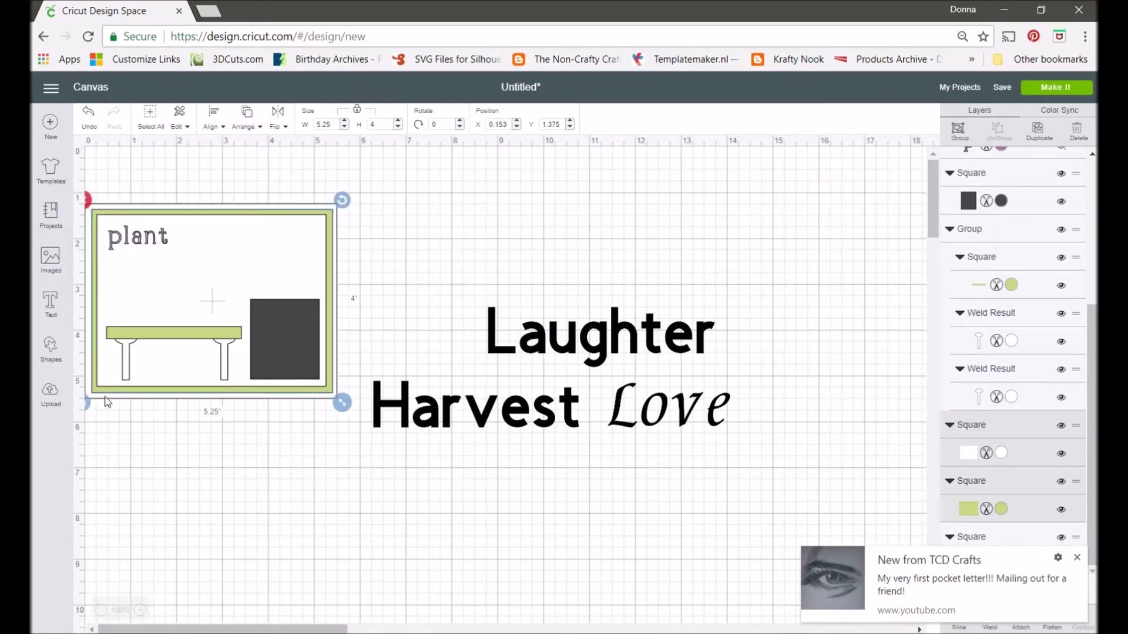
right_click(285, 309)
left_click(320, 446)
Copy the "Love" text above "Laughter" and change the copy's wording to "smiles".
left_click(651, 419)
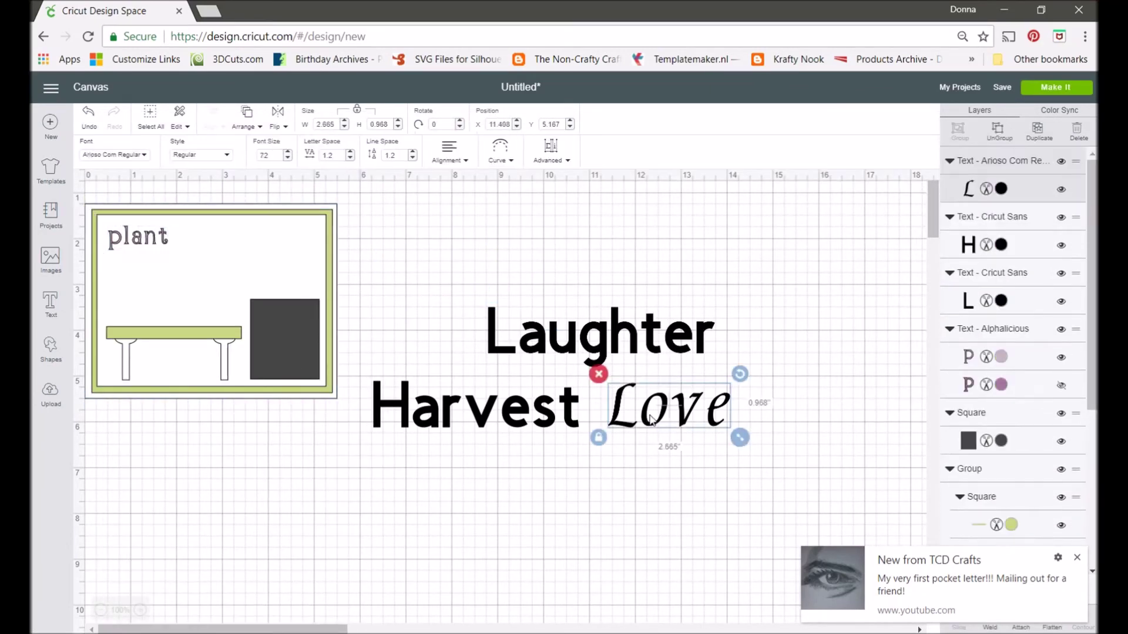
left_click(190, 183)
double_click(564, 214)
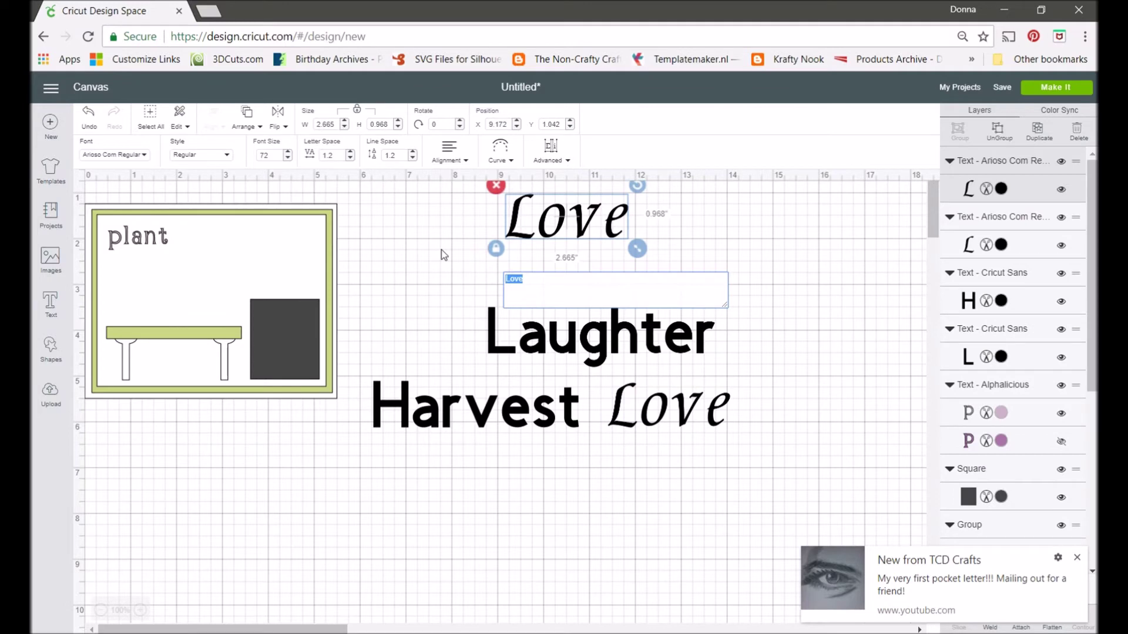
type("smiles")
Set "smiles" in the Magnolia Sky font with a letter space of -0.9 so the script letters connect.
left_click(106, 155)
type("mag")
left_click(123, 281)
left_click(342, 158)
left_click(342, 158)
left_click(342, 158)
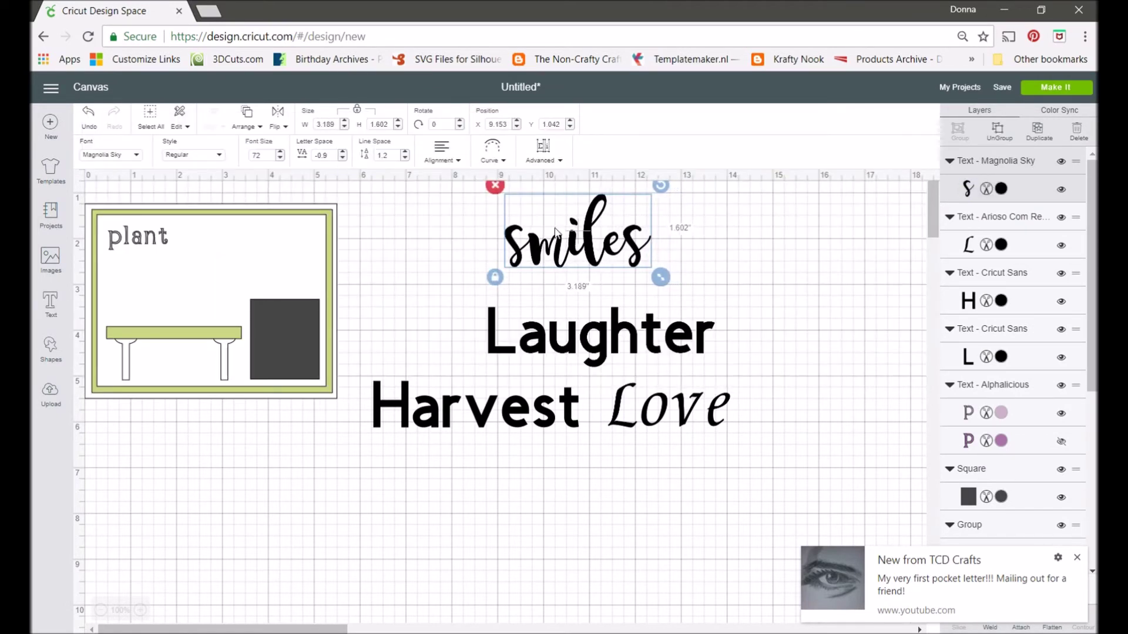
Dismiss the browser notification, then weld the letters of "smiles" into one shape and shrink it.
left_click(1076, 558)
left_click(990, 620)
left_click_drag(601, 254, 512, 262)
left_click(405, 284)
left_click_drag(571, 284, 555, 260)
Place "smiles" on the card at about 1.36 by 0.70 inches and shrink "plant" beside it to about 0.9 inches wide.
left_click_drag(481, 229, 245, 246)
left_click_drag(319, 277, 288, 255)
left_click_drag(141, 237, 144, 242)
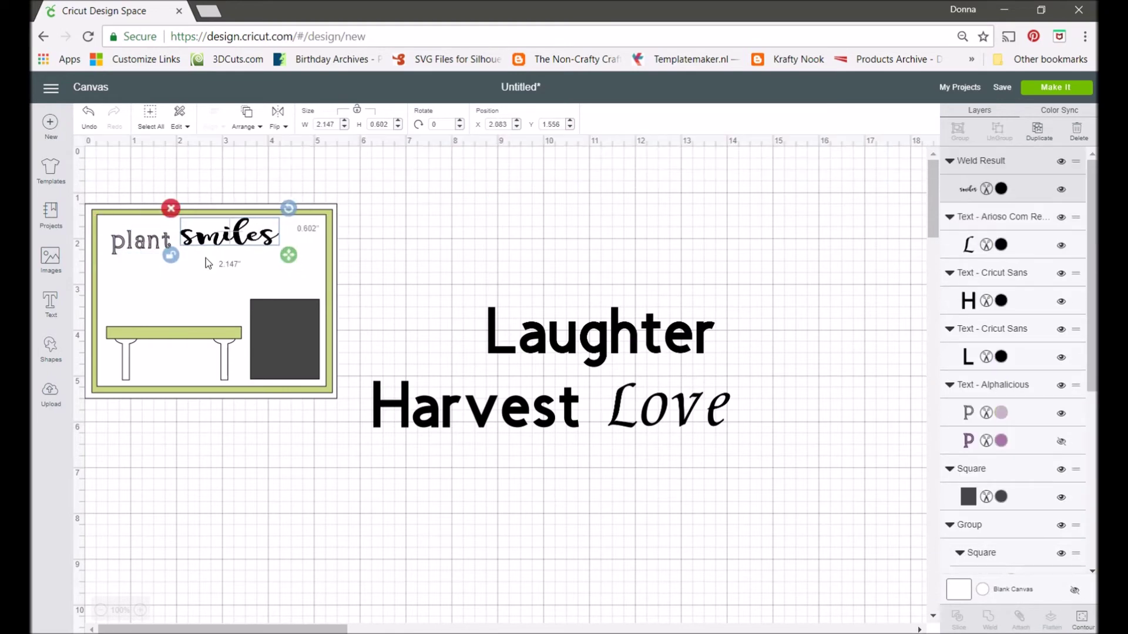
left_click_drag(288, 255, 252, 261)
left_click(154, 243)
left_click_drag(181, 262, 164, 255)
Copy the blank layered card and place the copy below the original card.
left_click_drag(138, 237, 189, 461)
left_click(214, 288)
left_click(181, 119)
left_click(174, 164)
Make a copy of the "plant" text and move it off the card into empty space.
left_click(146, 241)
key("ctrl+c")
key("ctrl+v")
left_click_drag(169, 263, 427, 240)
Change the copied "plant" text to "laughter" and delete the old large "Laughter" text.
double_click(427, 241)
key("BackSpace")
key("BackSpace")
key("BackSpace")
key("BackSpace")
type("laughter")
left_click(600, 335)
key("Delete")
Duplicate "laughter", change the copy to "harvest", and delete the old large "Harvest" and "Love" texts.
left_click(433, 233)
left_click(180, 126)
left_click(158, 170)
key("ctrl+v")
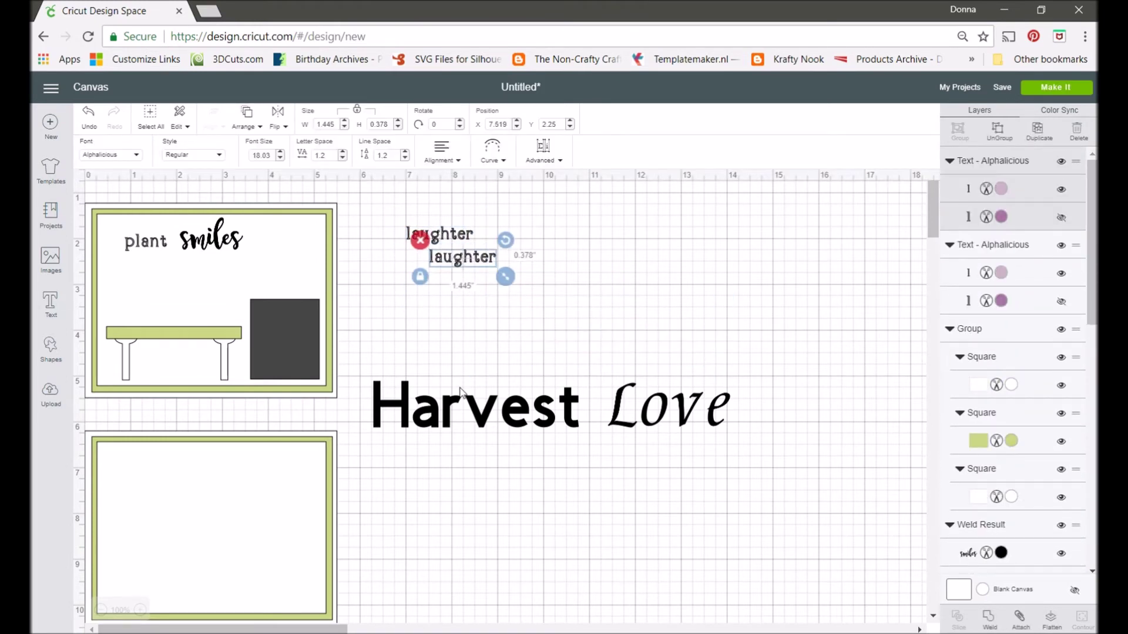
left_click(462, 392)
key("Delete")
double_click(463, 257)
type("harvest")
Add the text "grow" in Magnolia Sky, move it beside the cards, and make a copy of it.
left_click(395, 209)
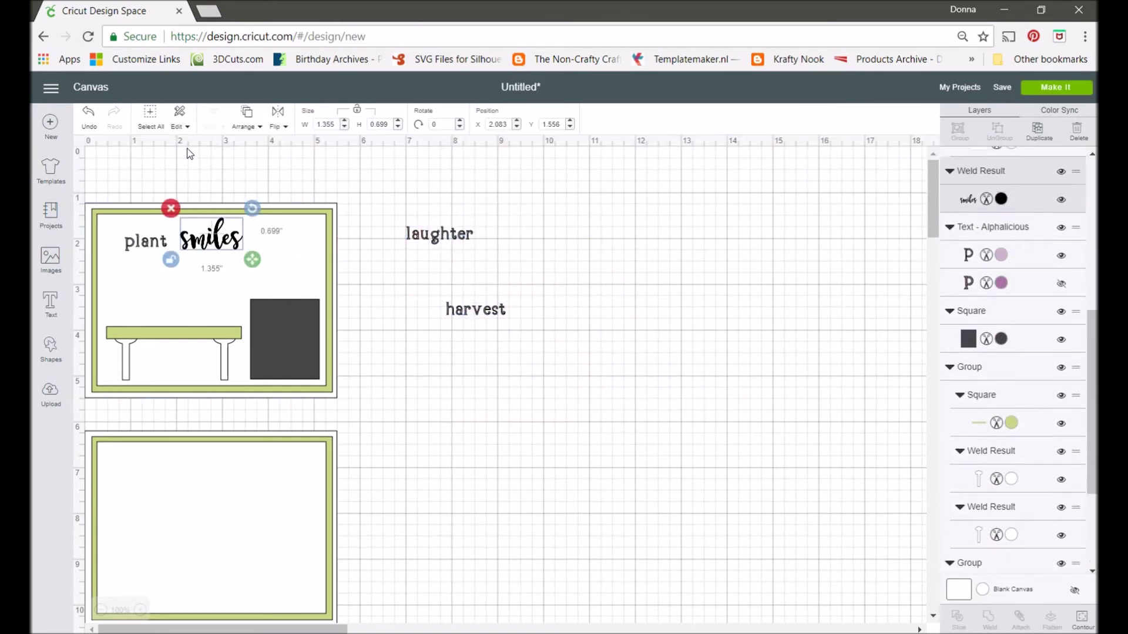
left_click(51, 302)
type("grow")
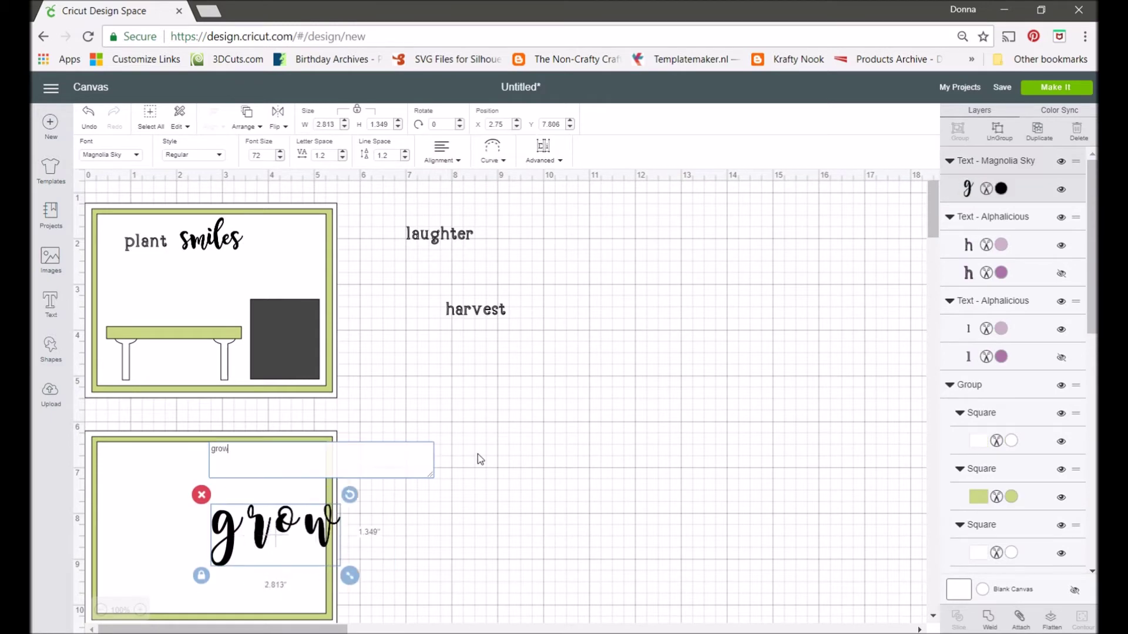
left_click(180, 126)
left_click_drag(285, 538, 541, 448)
left_click(176, 164)
key("ctrl+v")
Change one "grow" to "love" and tighten both script words, with a letter space of -0.7 for "grow".
left_click(541, 449)
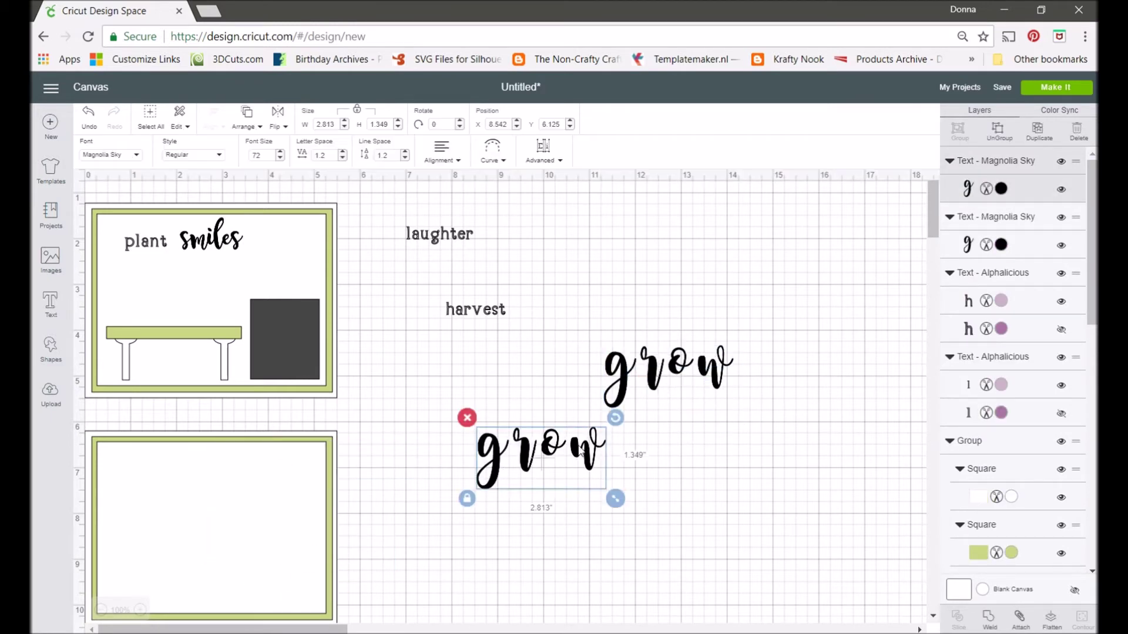
key("ctrl+a")
type("love")
left_click(343, 158)
left_click(342, 158)
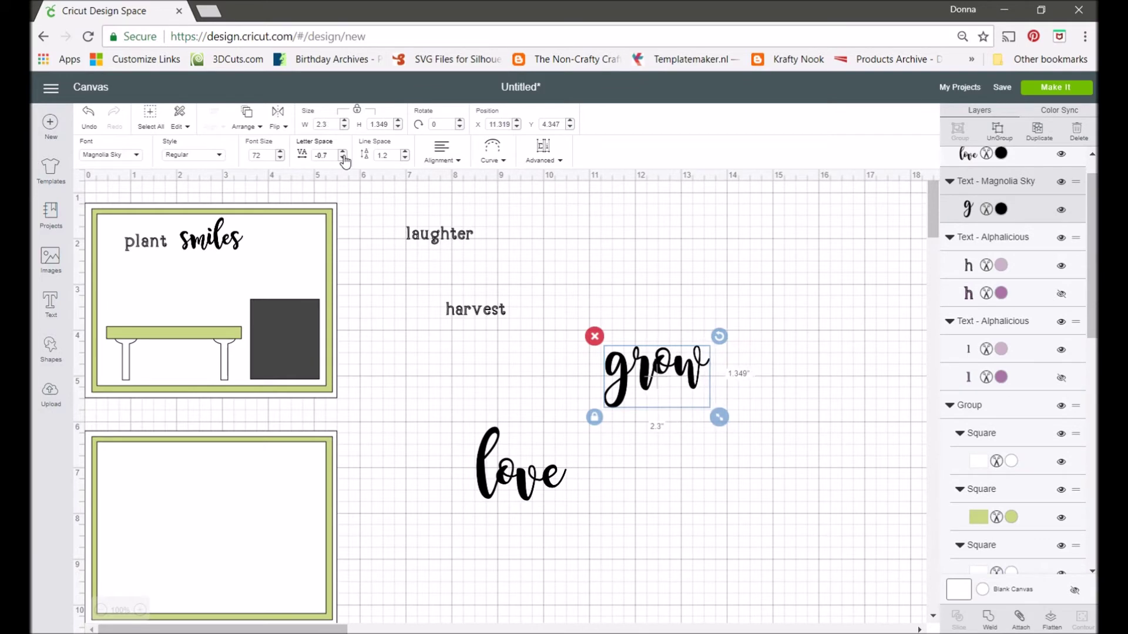
Arrange "plant" and "smiles" as a first row on the card, with a shrunken "grow" and "laughter" beneath.
left_click(376, 206)
left_click_drag(439, 233, 232, 266)
left_click_drag(145, 241, 124, 226)
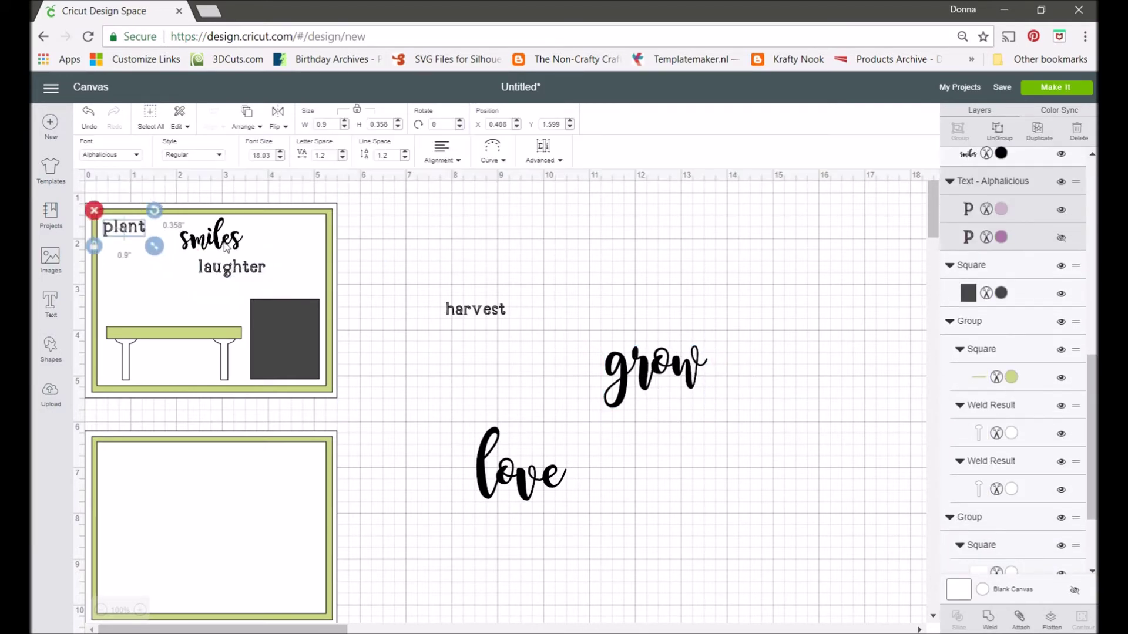
left_click_drag(217, 248, 182, 248)
left_click_drag(655, 376, 251, 229)
left_click(206, 265)
Add "harvest" and "love", shrunk to about 0.64 by 0.52 inches, as the third row, and move "grow" beside "smiles".
left_click(285, 333)
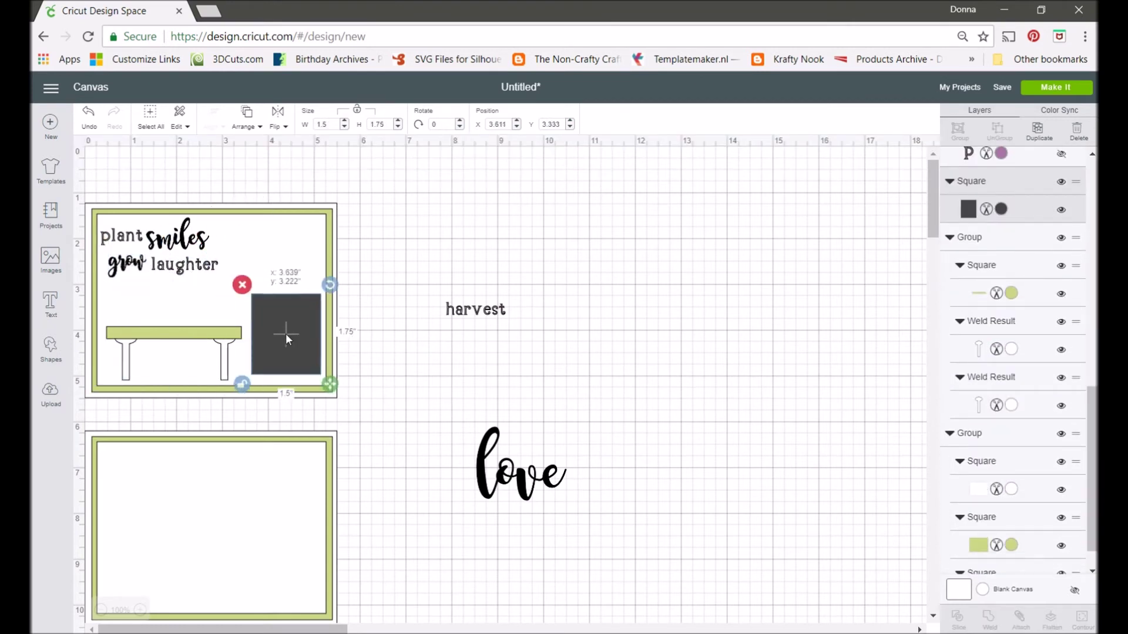
left_click_drag(476, 310, 158, 285)
left_click(520, 467)
left_click_drag(572, 507, 500, 452)
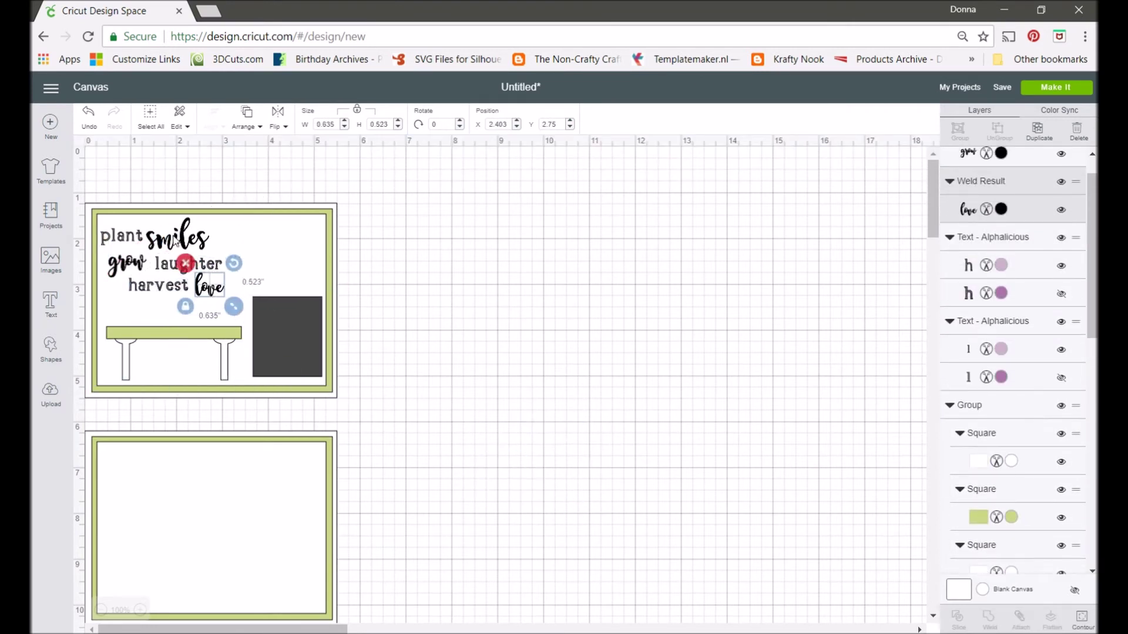
left_click_drag(127, 264, 238, 243)
left_click(208, 277)
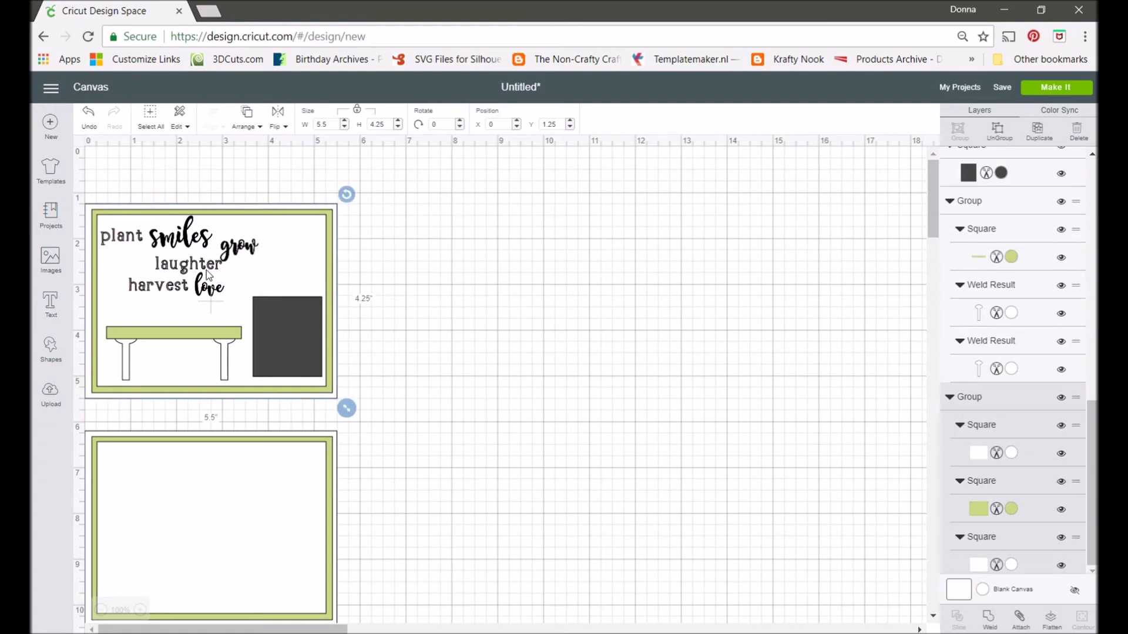
Try other fonts on "laughter", including Bahnschrift SemiLight.
left_click(999, 356)
scroll(998, 356, "up", 9)
left_click(1001, 244)
left_click(339, 272)
left_click(188, 265)
left_click(120, 155)
left_click(763, 125)
key("BackSpace")
key("BackSpace")
key("BackSpace")
scroll(407, 196, "down", 10)
scroll(376, 253, "down", 10)
left_click(340, 300)
left_click(129, 155)
scroll(432, 272, "down", 8)
left_click(429, 309)
Set the word "laughter" in the Bell MT font.
left_click(138, 155)
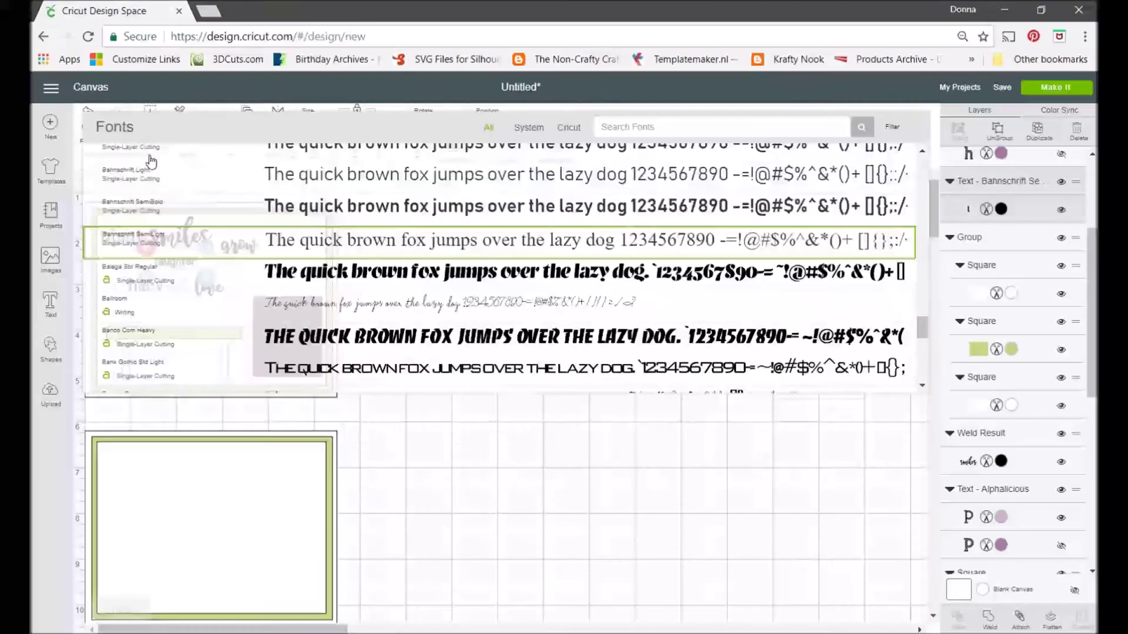
scroll(354, 352, "down", 5)
left_click(354, 363)
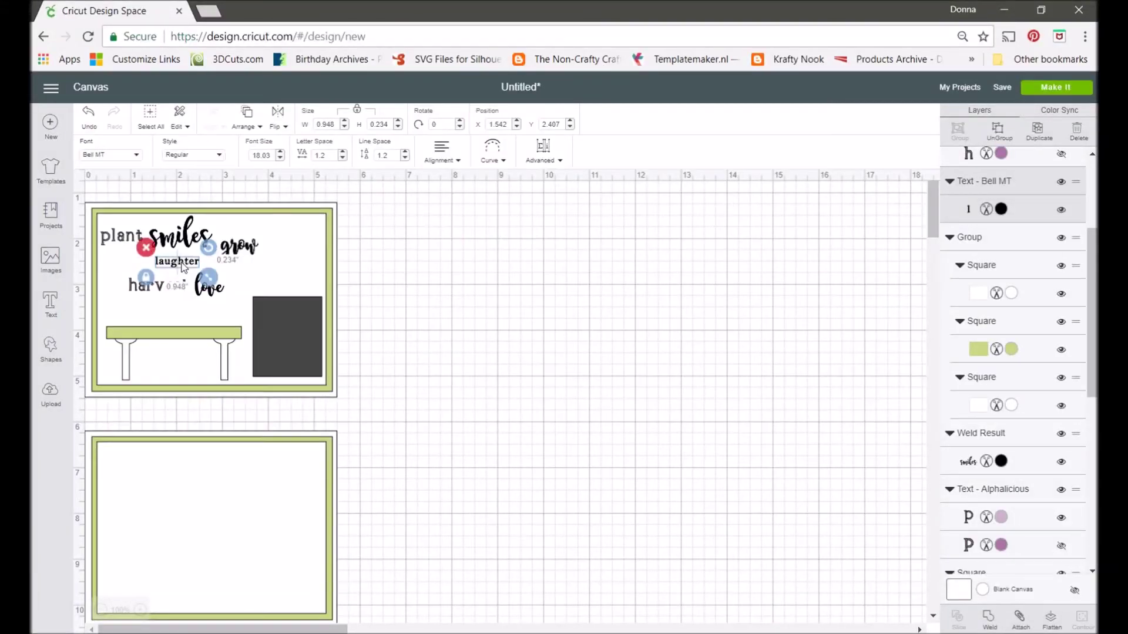
Move the upper card and "plant" to open space, and set "plant" and "harvest" in Bell MT.
left_click_drag(329, 364, 634, 376)
left_click_drag(121, 236, 432, 246)
left_click(177, 261)
left_click(434, 244)
left_click(111, 155)
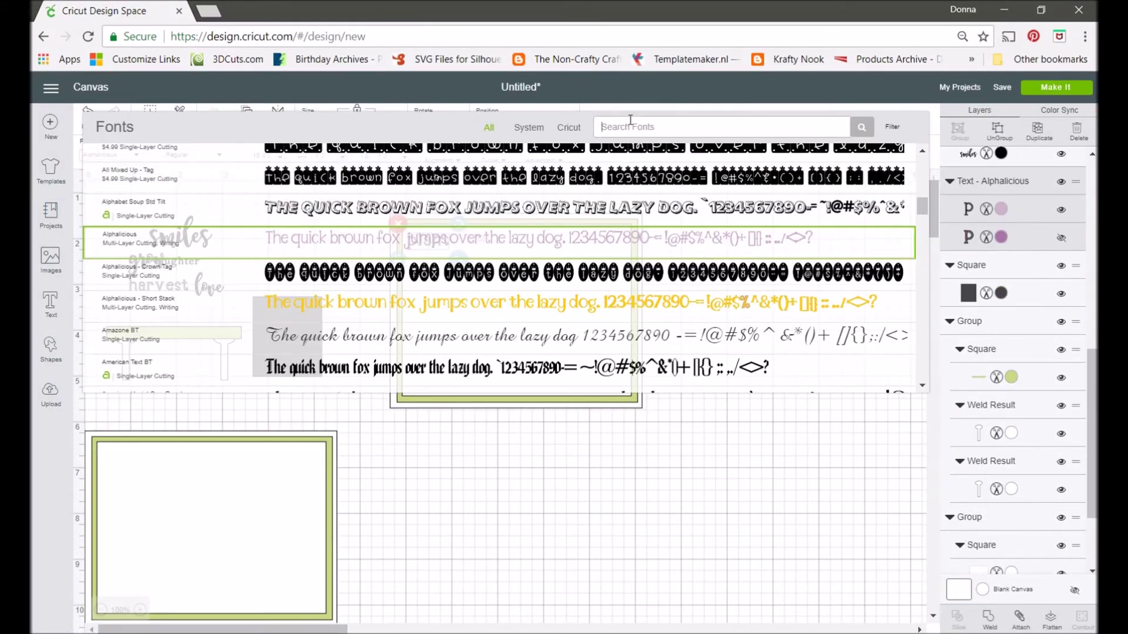
left_click(176, 241)
Move "smiles" clear of the other words and place the table in the lower left of the relocated card.
left_click_drag(176, 241, 276, 238)
left_click_drag(192, 338, 495, 354)
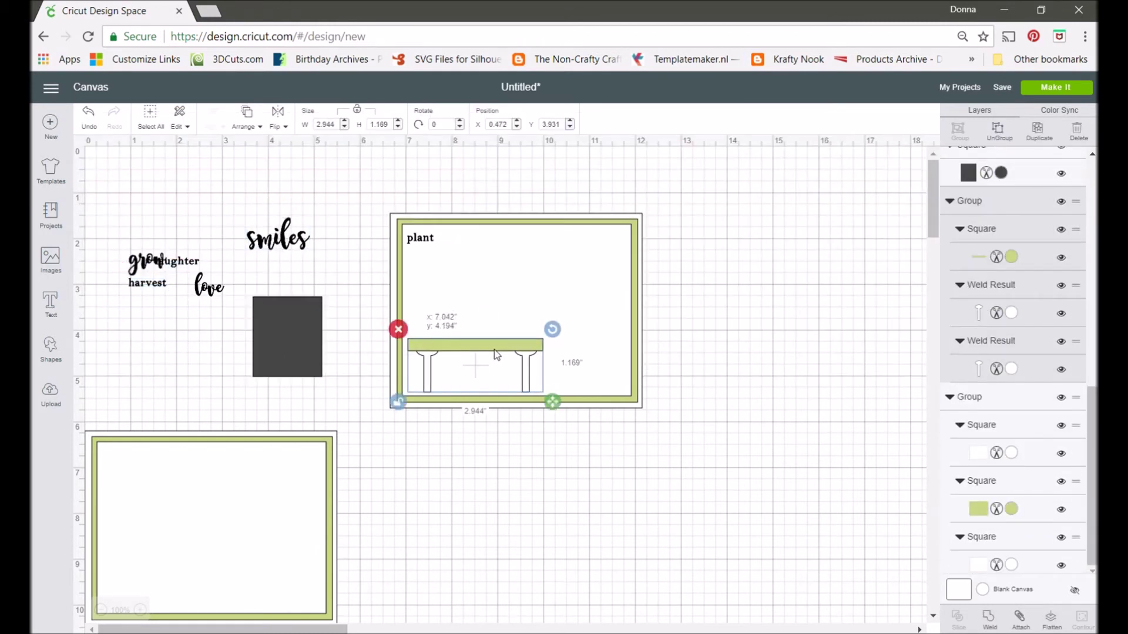
right_click(555, 306)
left_click(590, 461)
Move "smiles", "grow", "laughter", "harvest" and "love" onto the card, arranging them with "plant" in three rows of two words.
left_click(211, 261)
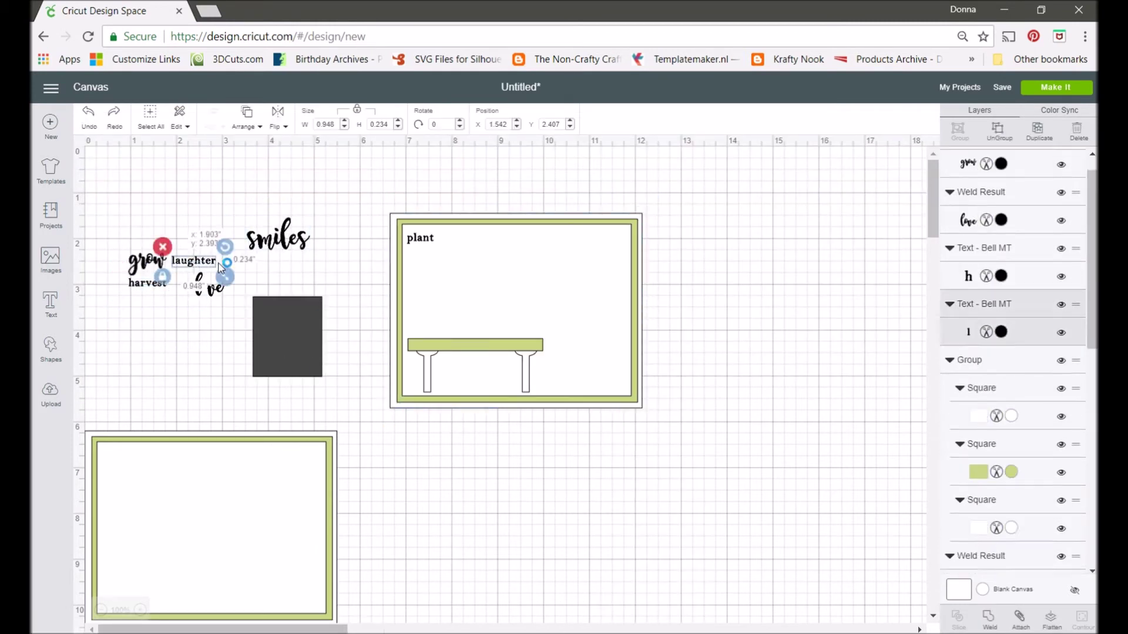
left_click_drag(276, 238, 470, 244)
left_click(516, 315)
left_click_drag(147, 261, 422, 260)
left_click_drag(211, 264, 489, 271)
left_click(146, 283)
left_click_drag(147, 283, 423, 286)
left_click_drag(212, 288, 464, 288)
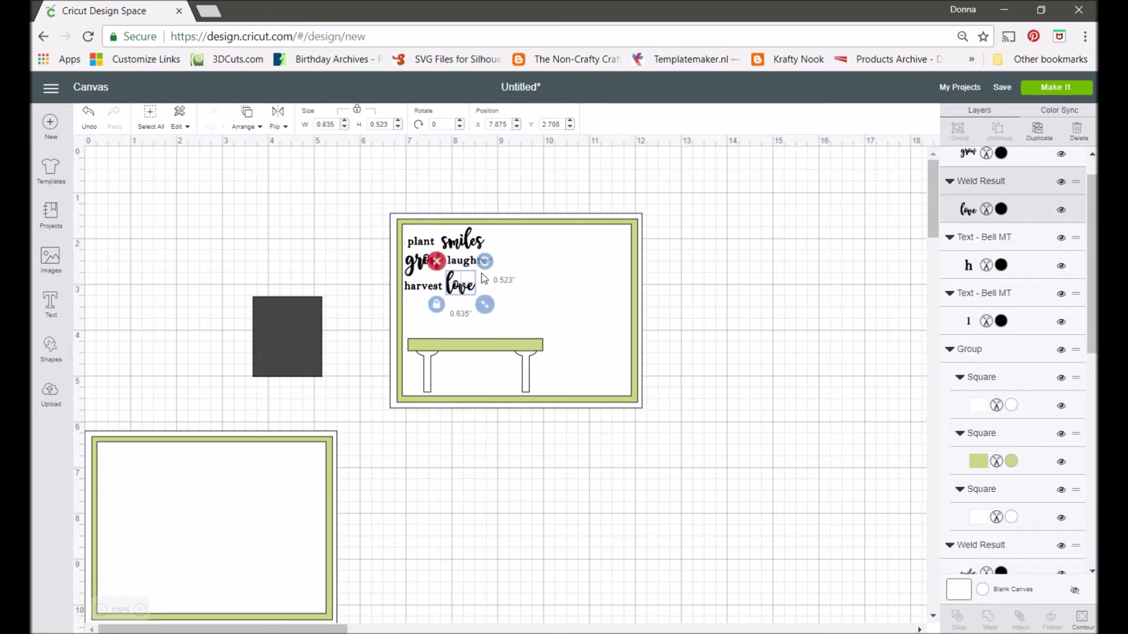
Duplicate the dark rectangle and resize the copy to 1.25 inches wide by 2.25 inches high with unlocked proportions.
left_click(288, 337)
left_click(180, 118)
left_click(167, 165)
left_click(180, 118)
left_click(170, 181)
left_click_drag(387, 125, 356, 114)
type("2.25")
key("Return")
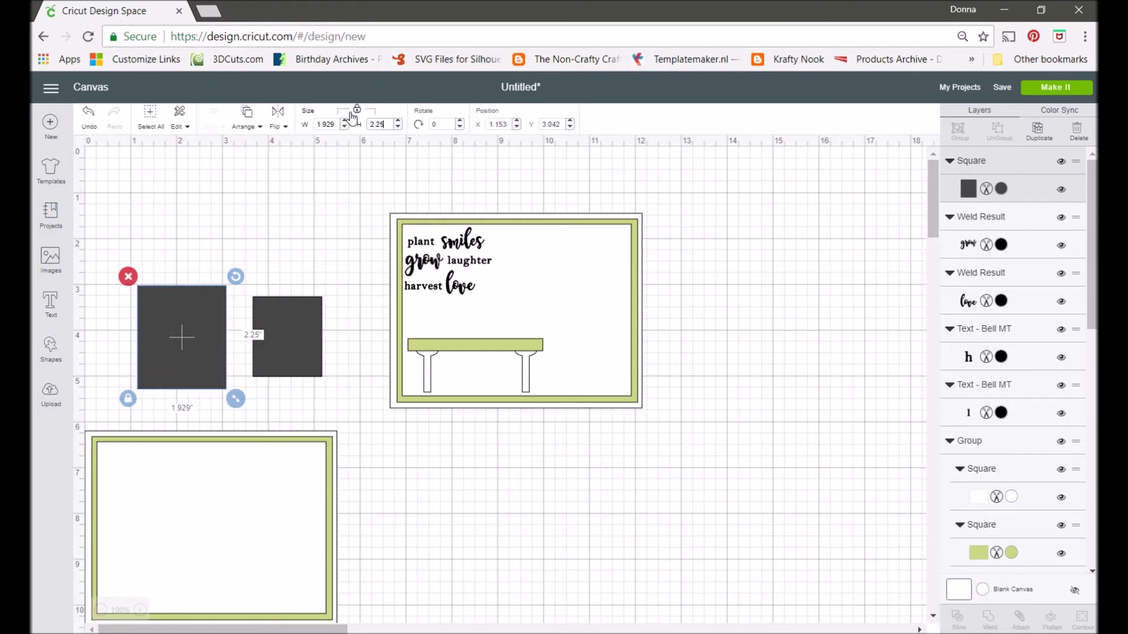
type("1.25")
key("Return")
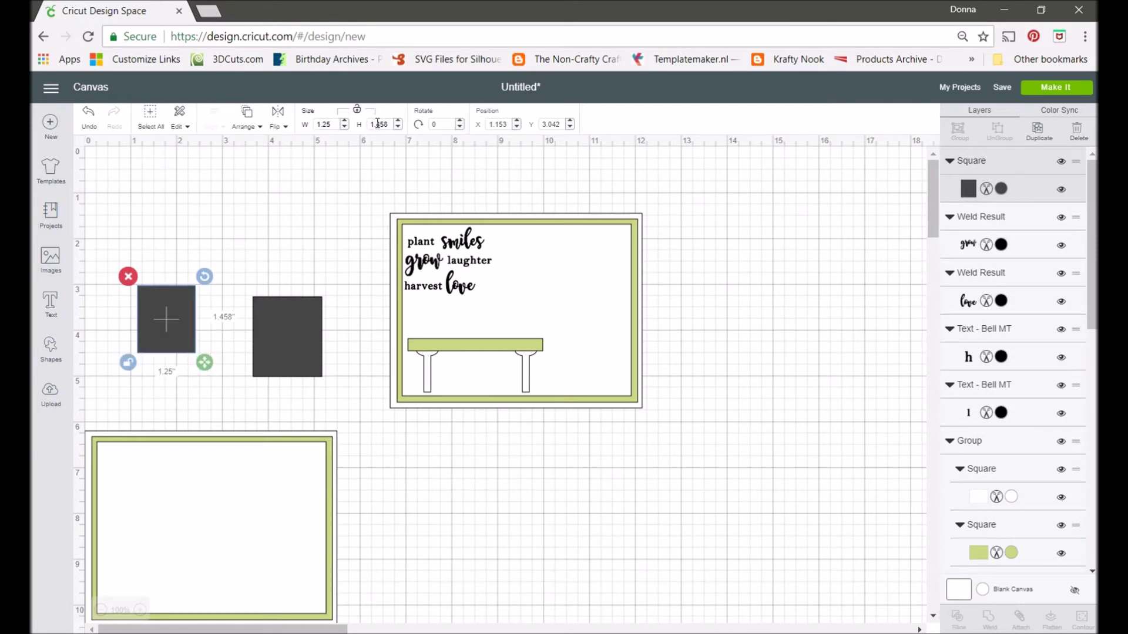
Try the original dark rectangle beside the table on the card, moving the narrow copy aside.
left_click_drag(291, 335, 305, 335)
mouse_move(459, 243)
left_mouse_down()
mouse_move(540, 242)
mouse_move(455, 242)
left_mouse_up()
left_click(359, 312)
left_click_drag(311, 333, 599, 343)
left_click_drag(182, 337, 236, 281)
Group all six words into one phrase and position it in the upper right part of the card.
left_click_drag(449, 286, 567, 267)
left_click(467, 287, "shift")
left_click(424, 262, "shift")
left_click(489, 266, "shift")
left_click(461, 239, "shift")
key("ctrl+g")
Try the narrow dark rectangle beside the phrase, then move both dark rectangles off the card.
left_click_drag(237, 292, 460, 292)
left_click_drag(565, 271, 557, 270)
left_click_drag(594, 348, 778, 247)
left_click_drag(443, 282, 214, 245)
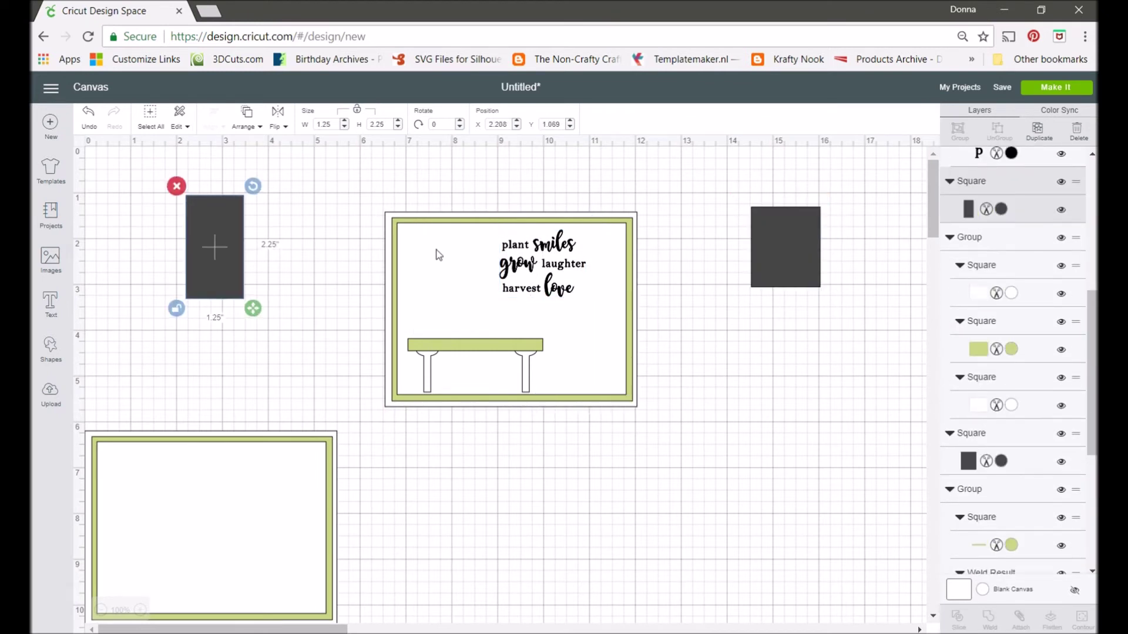
Separate the card's outer white and green layers from its 5 by 3.75 inch white panel and send the panel to the back.
left_click_drag(486, 267, 848, 459)
key("ctrl+z")
right_click(592, 357)
left_click(605, 461)
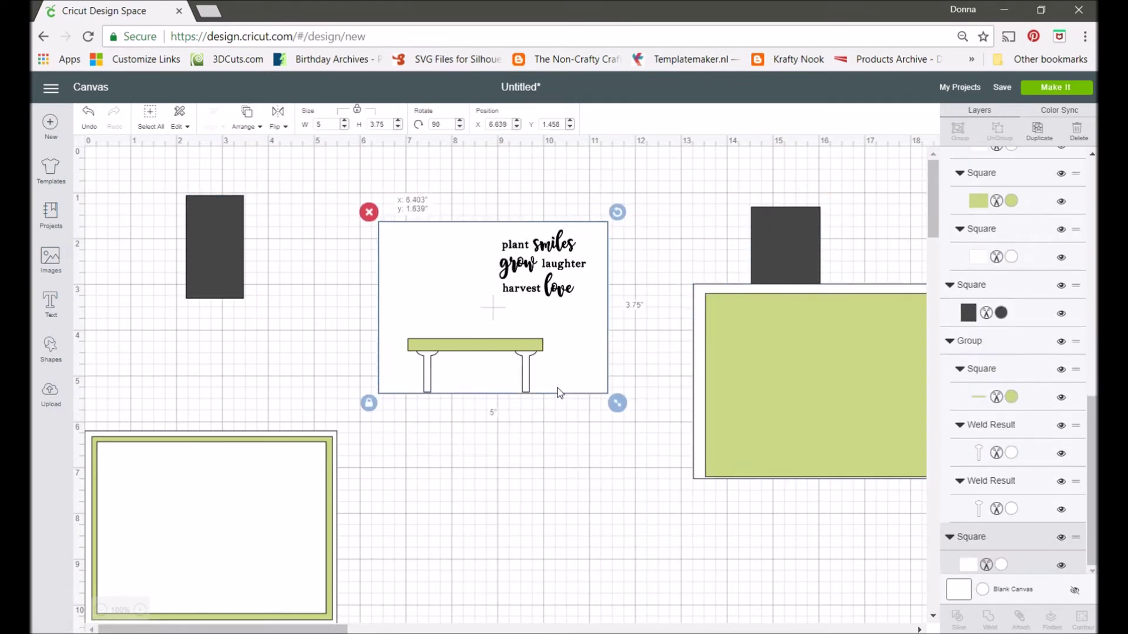
Color both table legs tan brown, #C99A74.
left_click(968, 564)
left_click(885, 378)
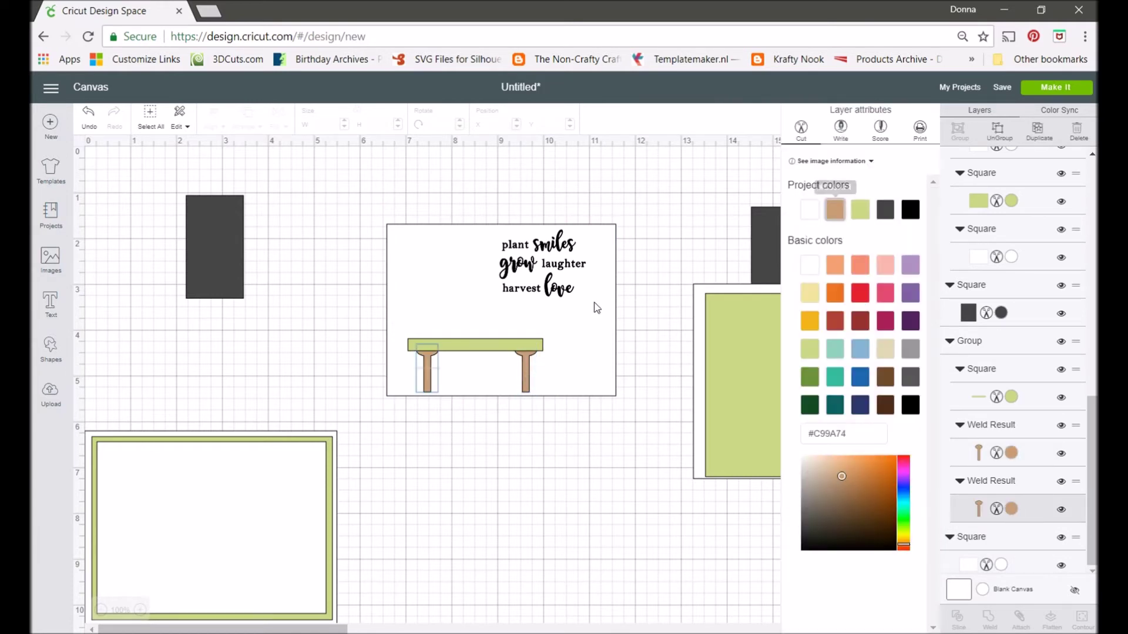
Flatten the white panel, table and phrase into one printable image, then undo the flattening.
left_click(403, 196)
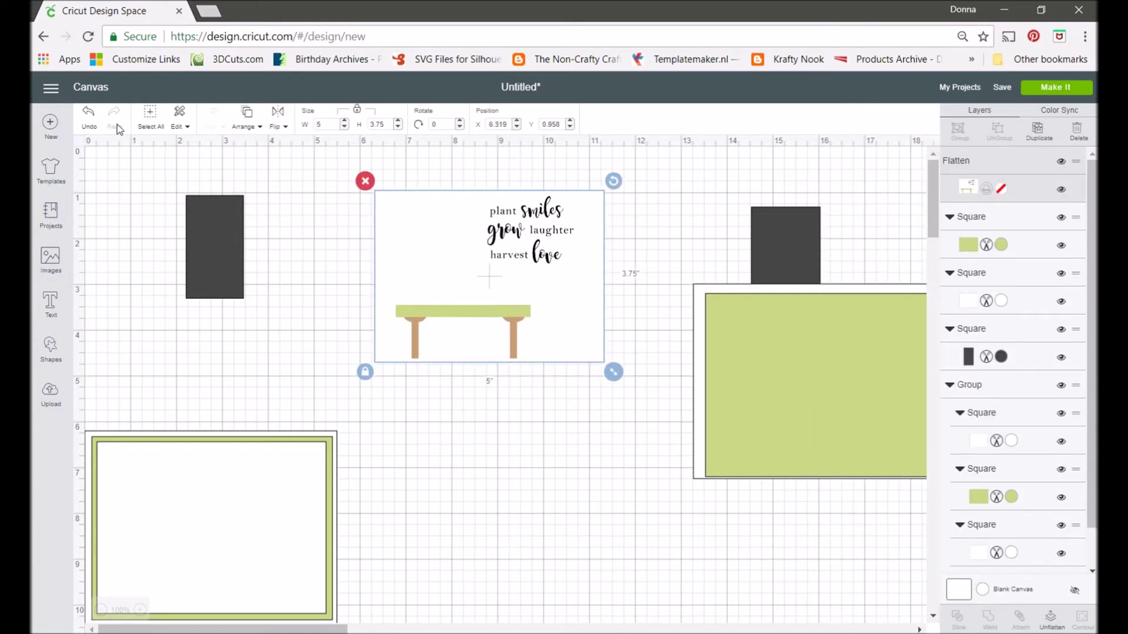
key("ctrl+z")
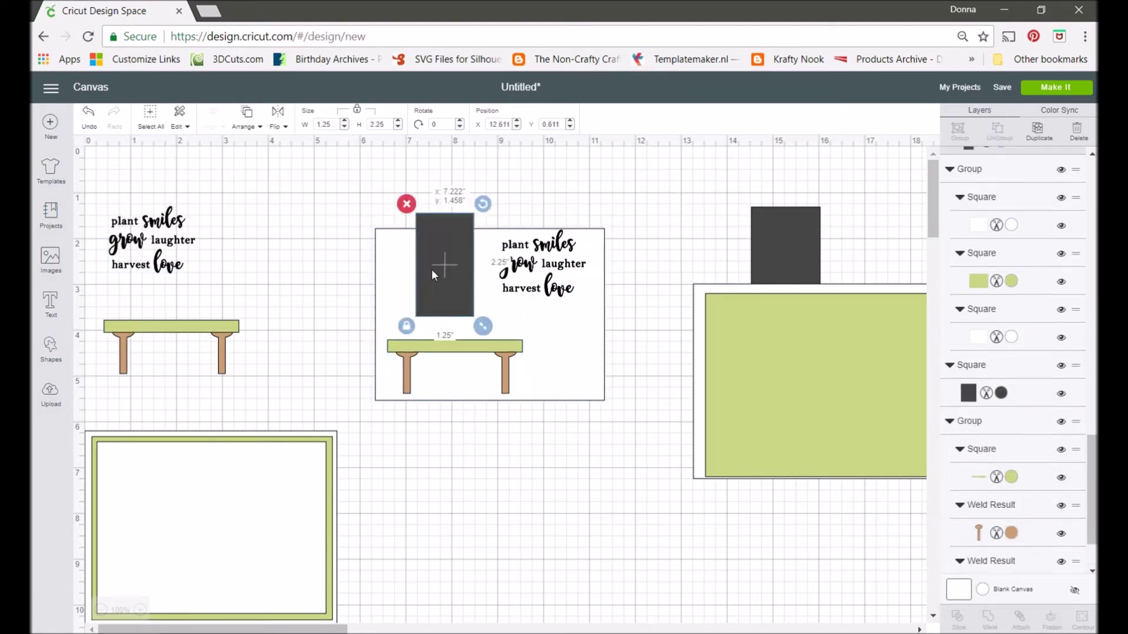
Adjust the phrase with the dark rectangles off the card, and flatten the white panel, table and phrase into one printable image.
left_click_drag(431, 269, 442, 293)
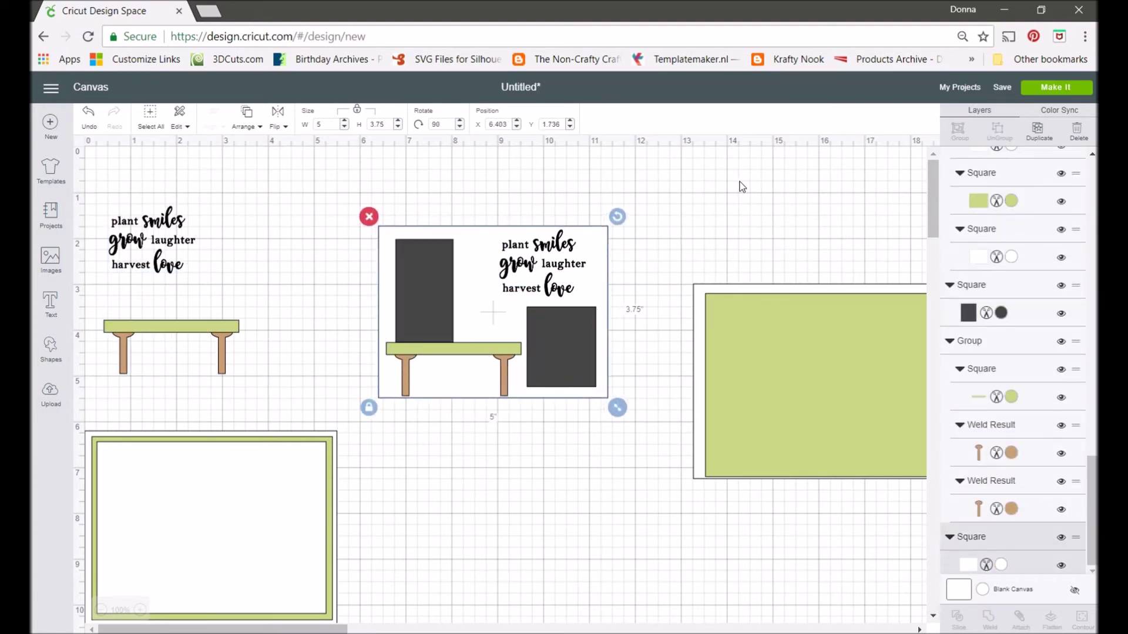
left_click_drag(562, 252, 547, 258)
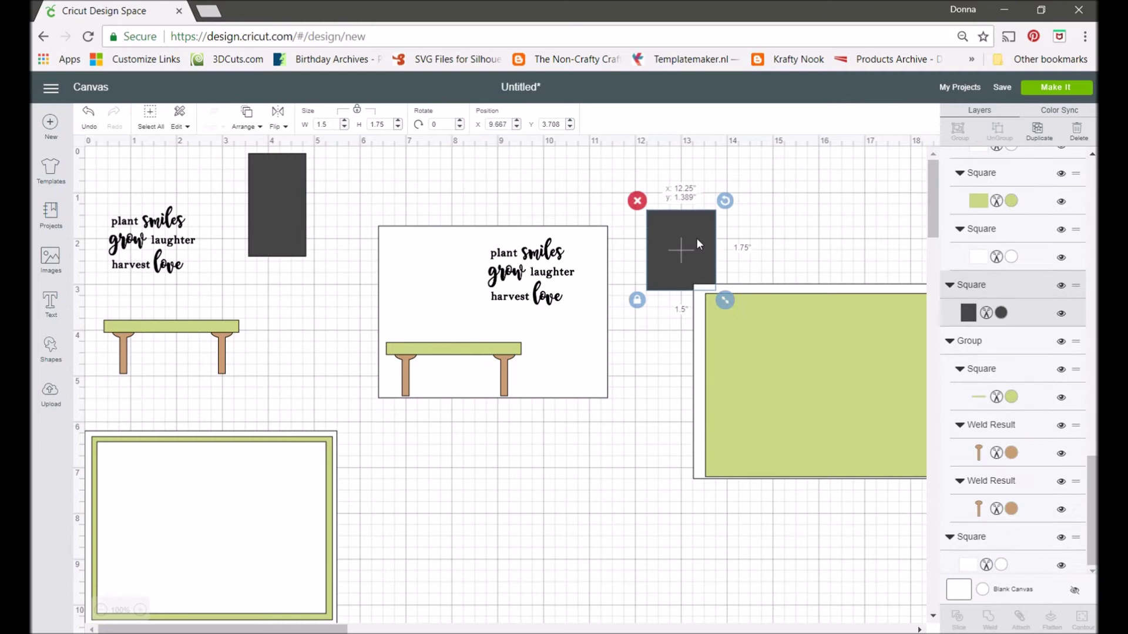
left_click(511, 330)
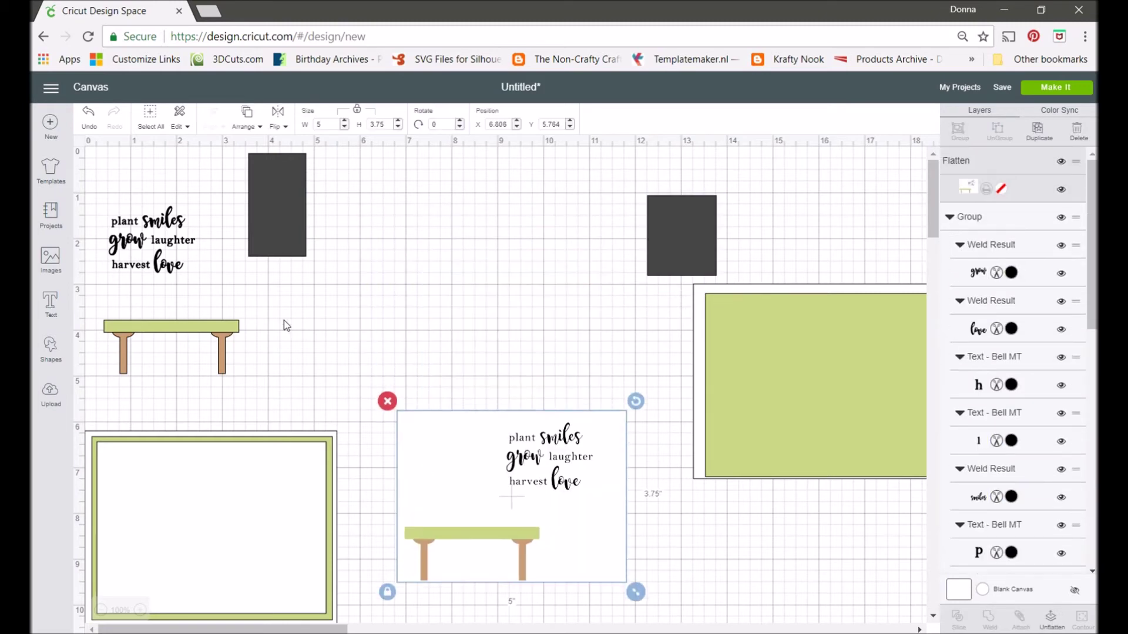
Delete the leftover green and white layers, and make a hidden spare copy of the 5.5 by 4.25 inch layered card.
left_click(710, 288)
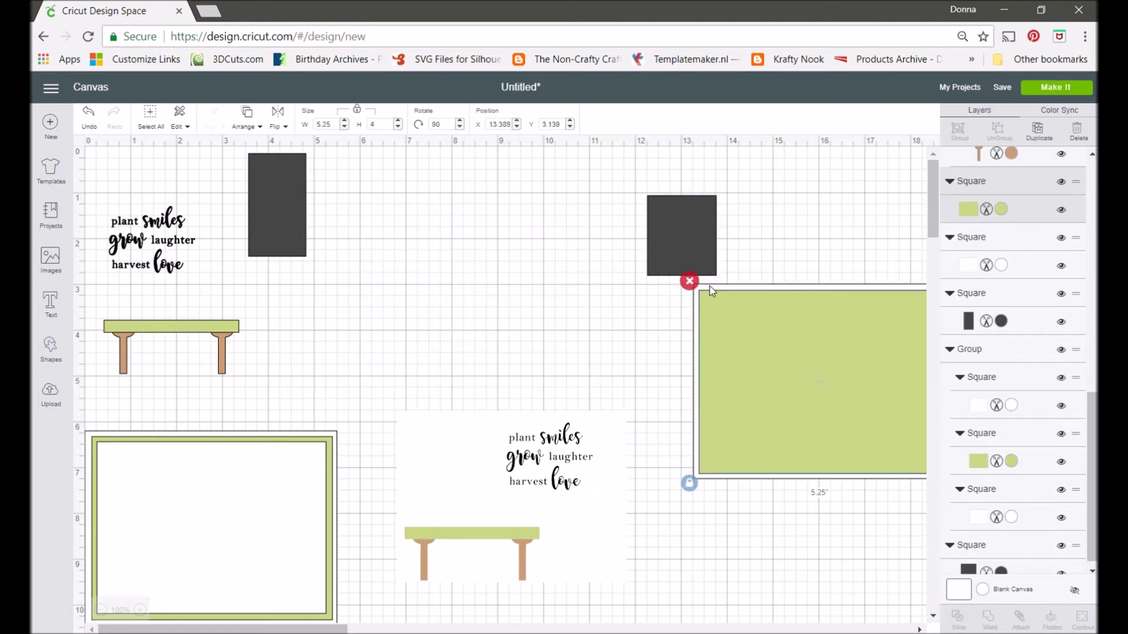
left_click(179, 126)
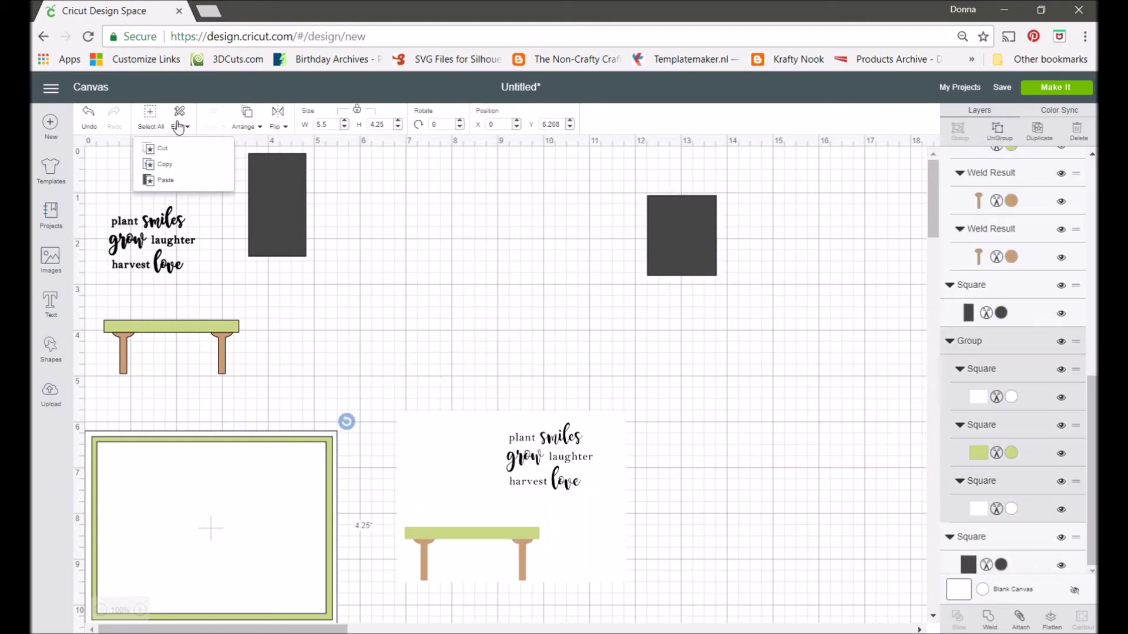
left_click(165, 180)
left_click_drag(235, 552, 907, 270)
left_click(1061, 161)
Paste another copy of the 5.5 by 4.25 inch layered card and spread the cards and flattened image out on the canvas.
left_click(257, 496)
left_click(179, 127)
left_click(165, 164)
left_click(291, 358)
left_click_drag(229, 574, 473, 316)
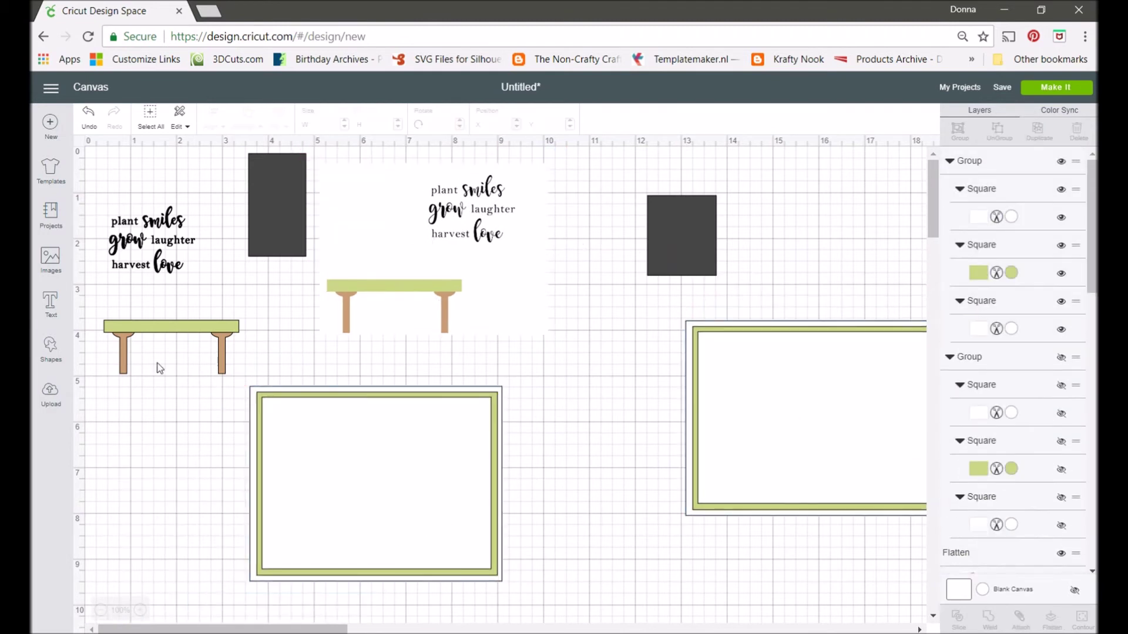
Copy the table, hide one copy and place the other along the bottom of the lower layered card.
left_click_drag(156, 366, 344, 517)
right_click(166, 522)
left_click(179, 126)
left_click(166, 181)
left_click(1061, 357)
left_click_drag(410, 540, 422, 514)
Stand the 1.25 by 2.25 inch dark rectangle on the card's table and widen the table to nearly span the white panel.
left_click_drag(290, 208, 328, 459)
right_click(574, 404)
left_click(614, 511)
left_click_drag(382, 517, 342, 518)
left_click(259, 576)
left_click_drag(415, 576, 487, 575)
left_click_drag(345, 483, 331, 485)
Paste a second 1.25 by 2.25 inch dark rectangle and stand the two at opposite ends of the table.
left_click(180, 120)
left_click(165, 180)
left_click_drag(326, 436, 429, 413)
left_click_drag(323, 430, 316, 430)
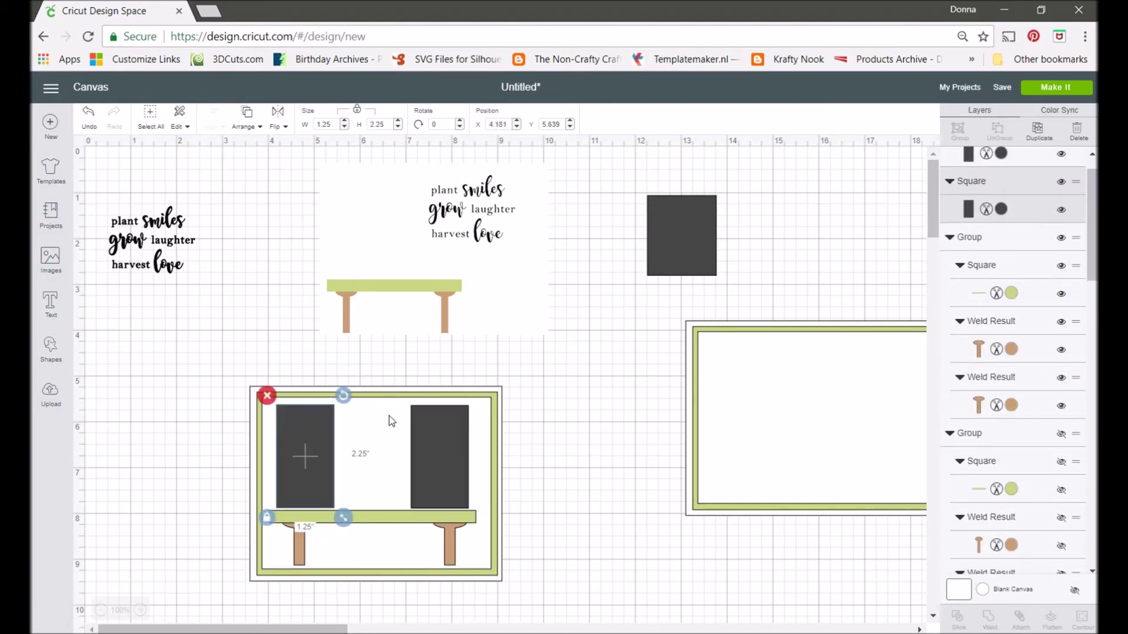
Rotate the layered card under the table by 90 degrees to make it portrait.
left_click(500, 452)
left_click_drag(439, 125, 400, 115)
type("90")
key("Return")
Narrow the table to about 3.47 inches to fit the portrait card and stand both dark rectangles on it.
left_click_drag(352, 520, 379, 550)
left_click_drag(509, 605, 457, 607)
left_click_drag(391, 546, 392, 550)
left_click_drag(311, 469, 332, 497)
left_click_drag(433, 482, 414, 511)
left_click_drag(351, 504, 361, 506)
left_click(545, 507)
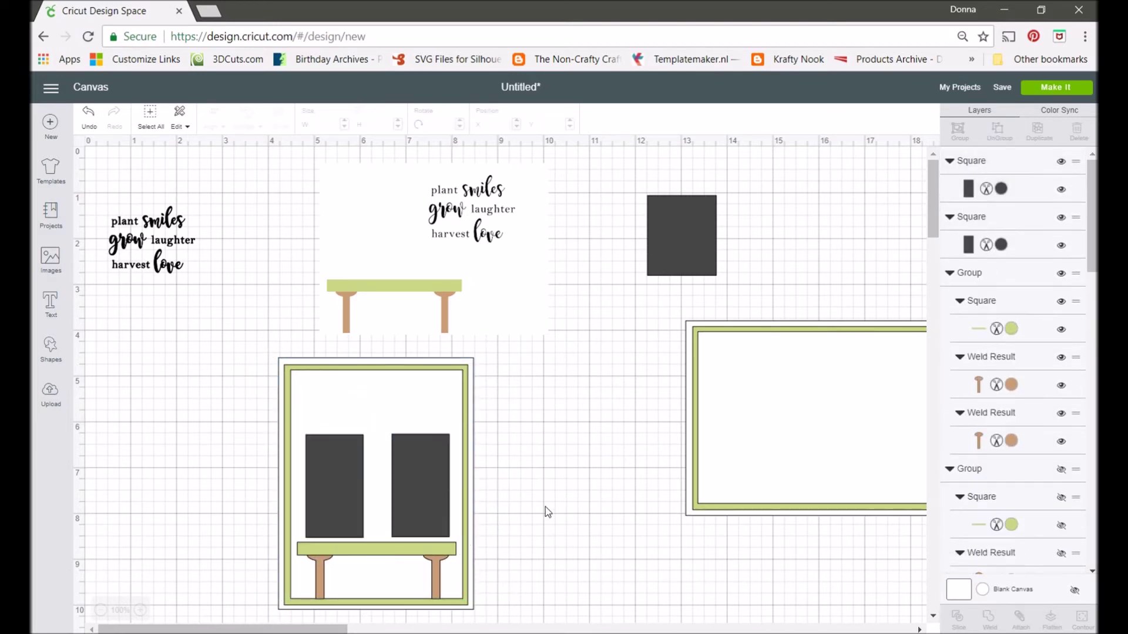
Insert a square and size it to 2.5 inches wide by 1.25 inches high.
left_click(51, 347)
left_click(100, 254)
left_click(318, 124)
type("2.5")
key("Return")
left_click(1078, 573)
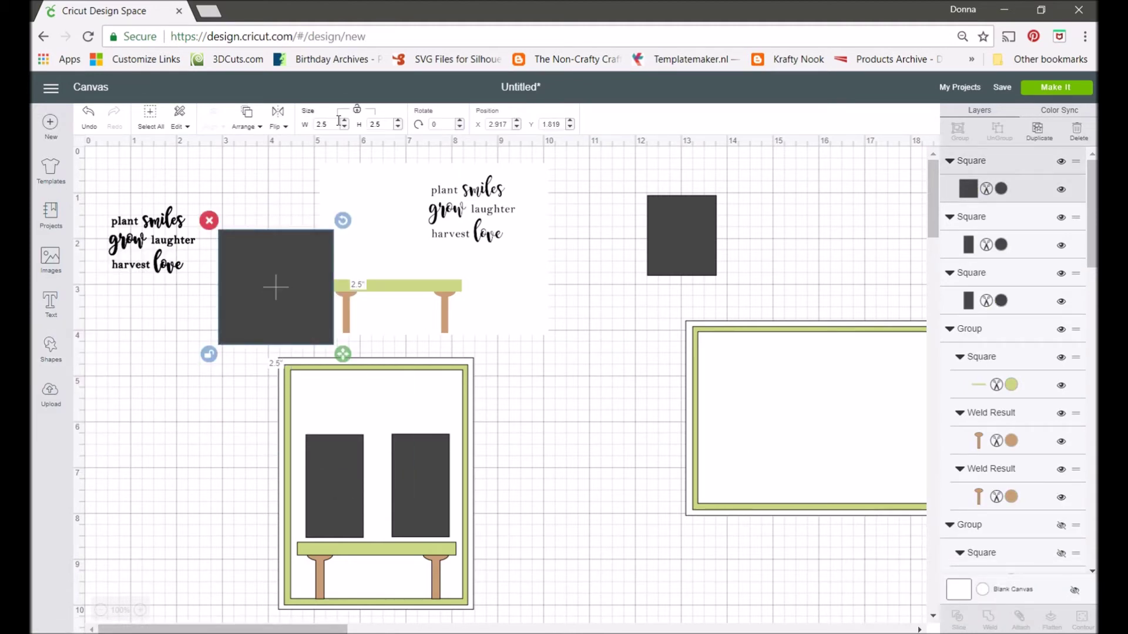
left_click_drag(382, 124, 355, 126)
type("1.25")
key("Return")
Move the 2.5 by 1.25 inch rectangle and both narrow dark rectangles to the empty area beside the portrait card.
left_click_drag(241, 252, 157, 349)
left_click_drag(335, 486, 150, 457)
left_click_drag(416, 487, 228, 456)
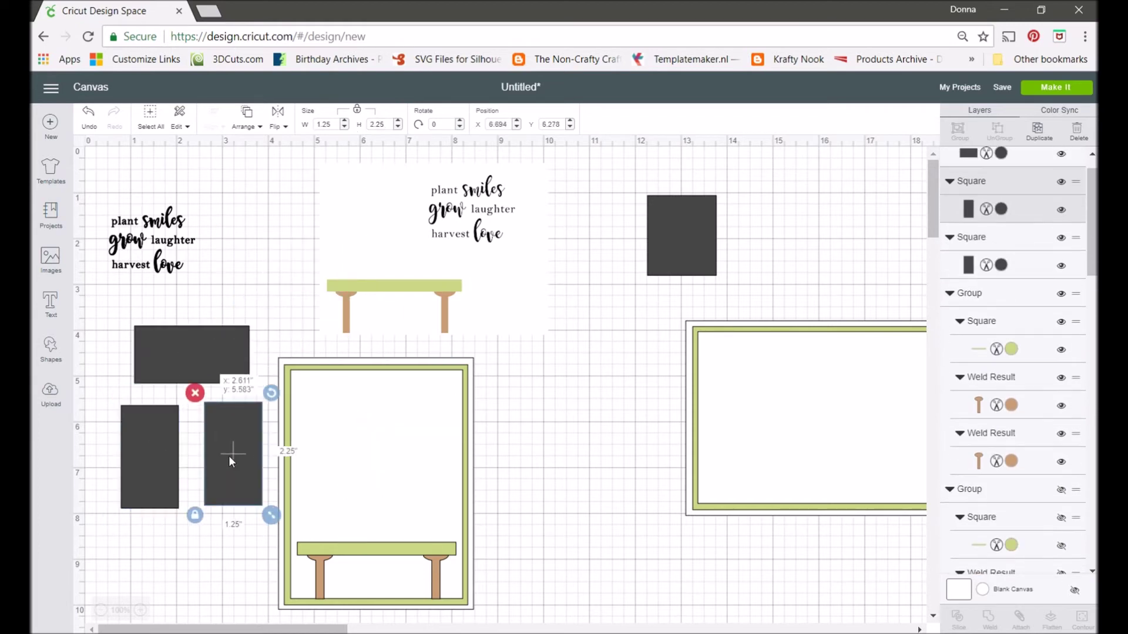
Bring the table to the front of the portrait card's layers.
left_click(432, 528)
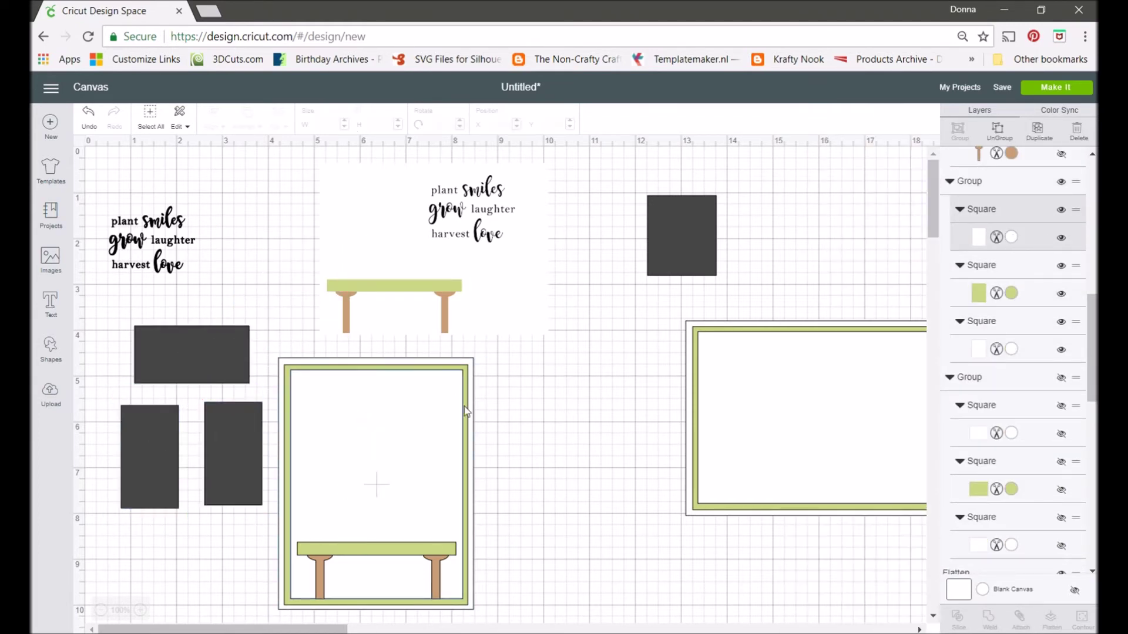
left_click(440, 552)
right_click(440, 553)
left_click(482, 325)
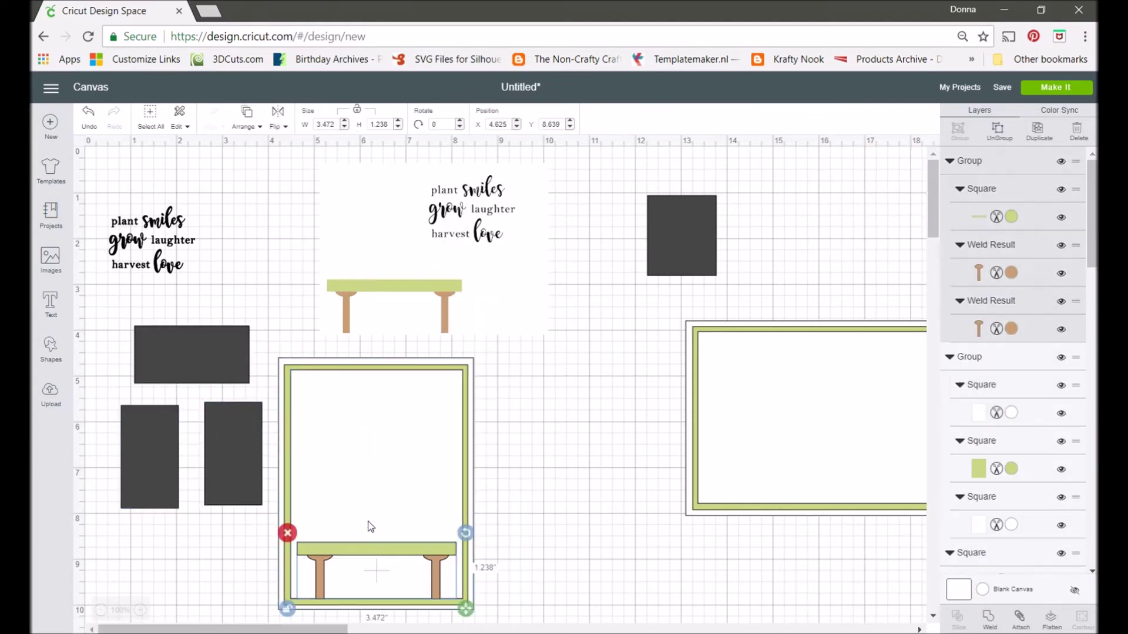
left_click(533, 383)
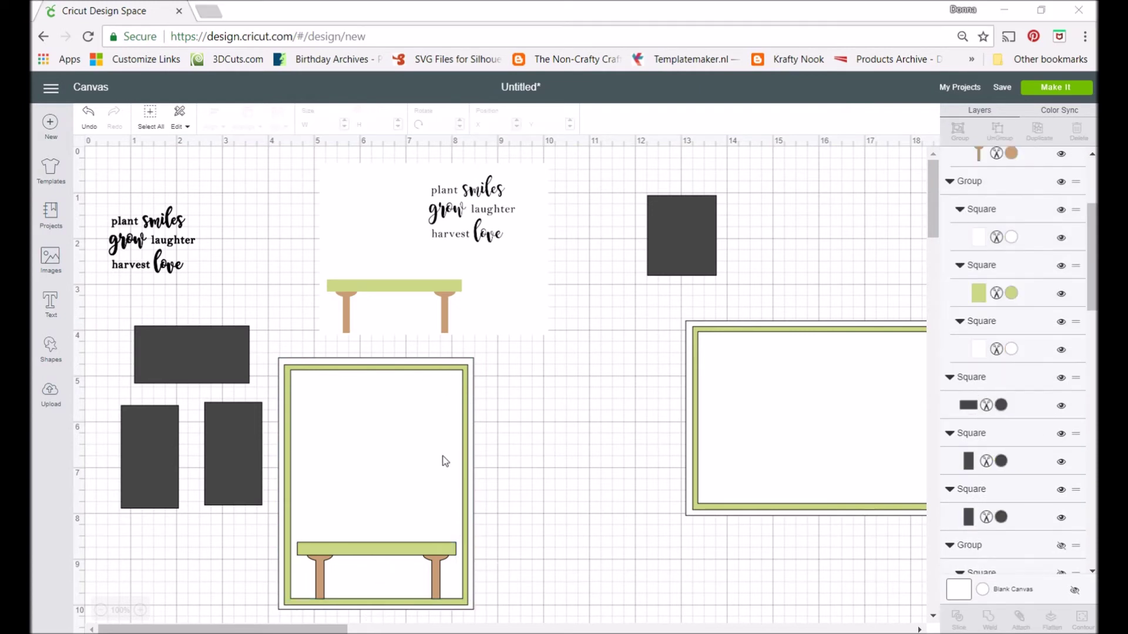
Ungroup the portrait card, paste a copy of its 4 by 5.25 inch green layer and rotate the copy to landscape.
right_click(464, 425)
left_click(501, 327)
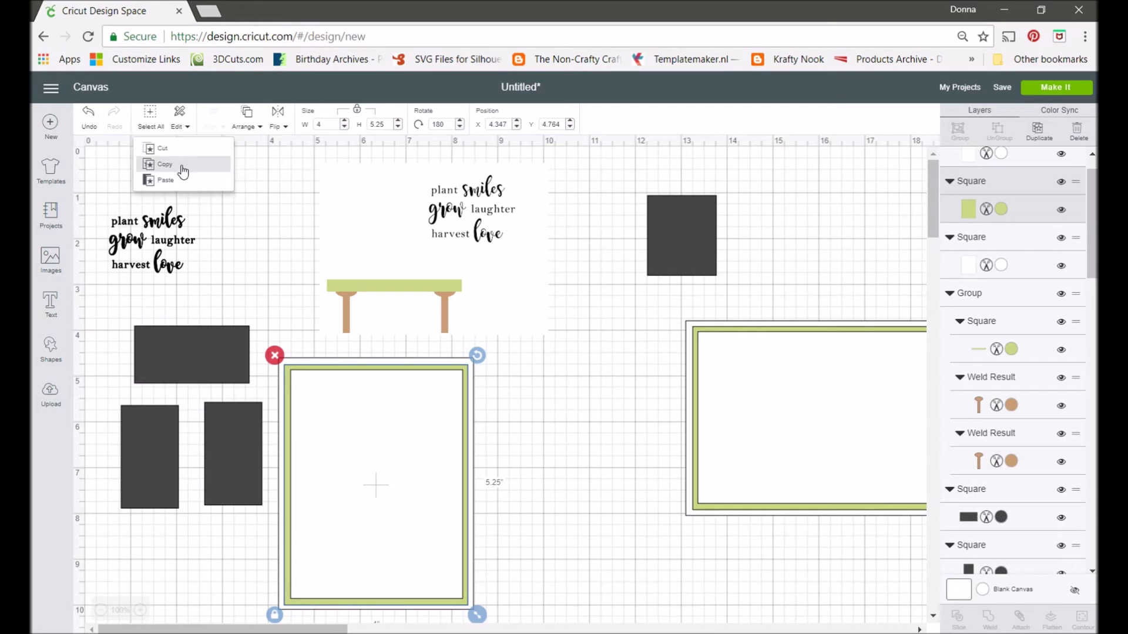
left_click(183, 170)
key("ctrl+v")
left_click_drag(458, 426, 633, 408)
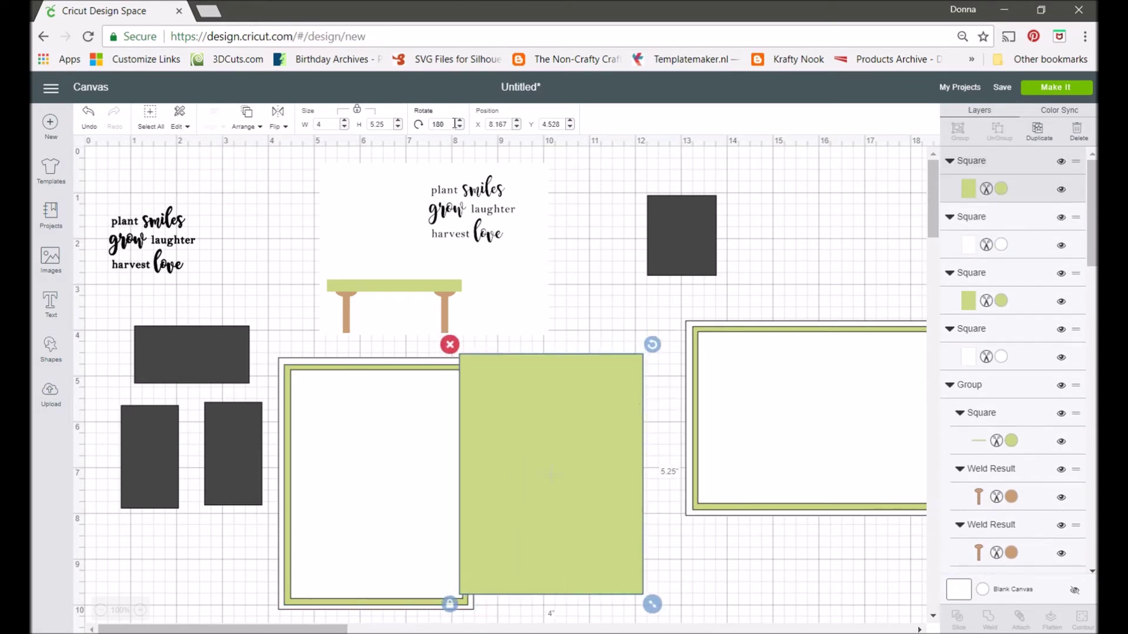
key("Return")
Place the landscape green layer behind the flattened table-and-phrase image.
left_click_drag(534, 405, 416, 200)
left_click(419, 177)
right_click(418, 177)
left_click(461, 375)
left_click_drag(442, 238, 436, 264)
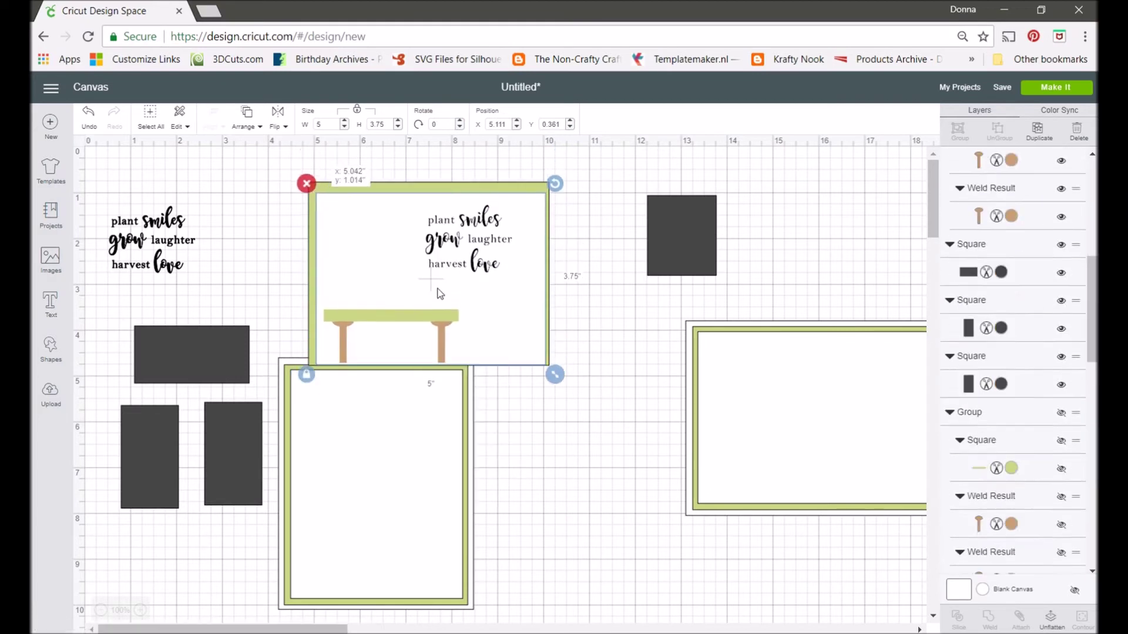
Center the table-and-phrase image on the green layer, flatten the two together and move the result up the canvas.
left_click(447, 187, "shift")
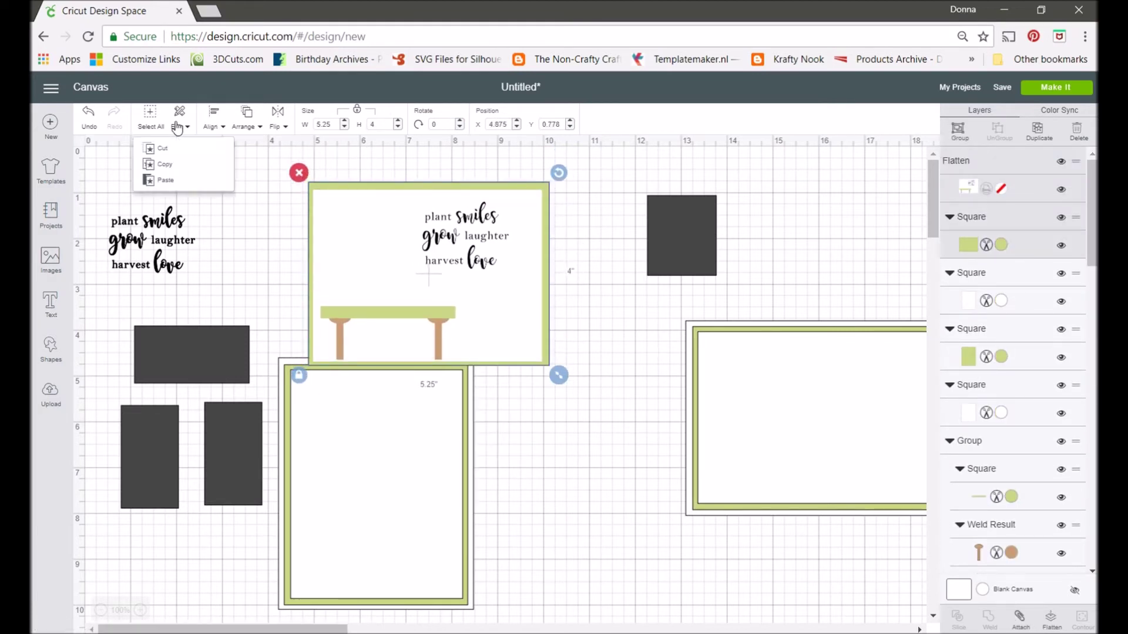
left_click(215, 126)
left_click(215, 261)
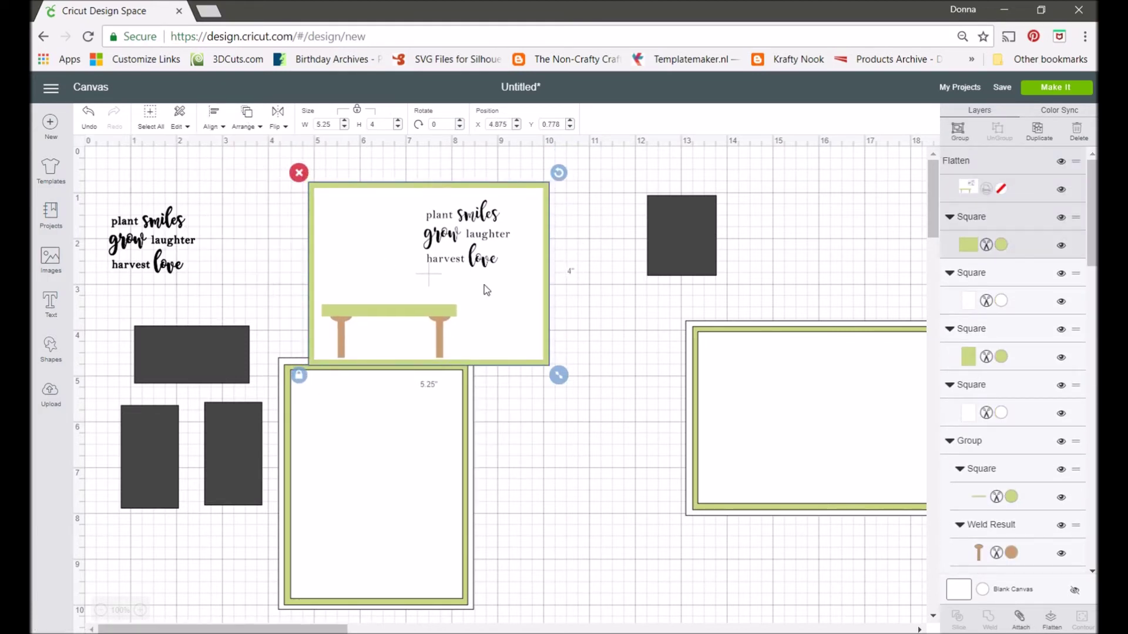
left_click_drag(517, 335, 550, 305)
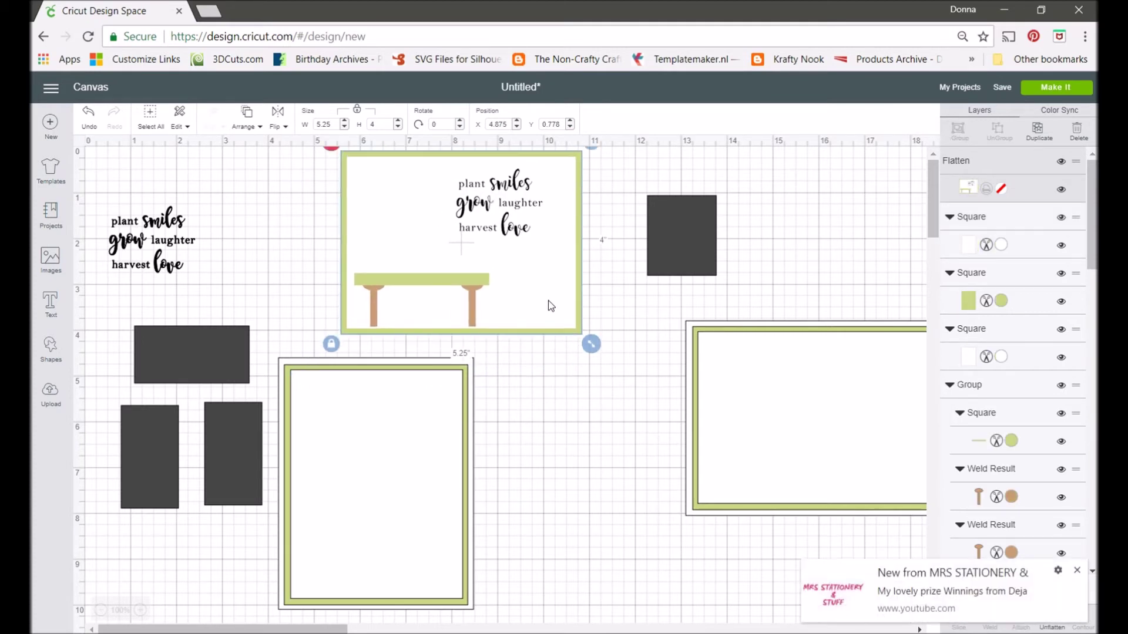
Remove the portrait card's outer white layer and center its white panel on the green layer.
left_click_drag(477, 372, 692, 392)
left_click(474, 372)
left_click(332, 369)
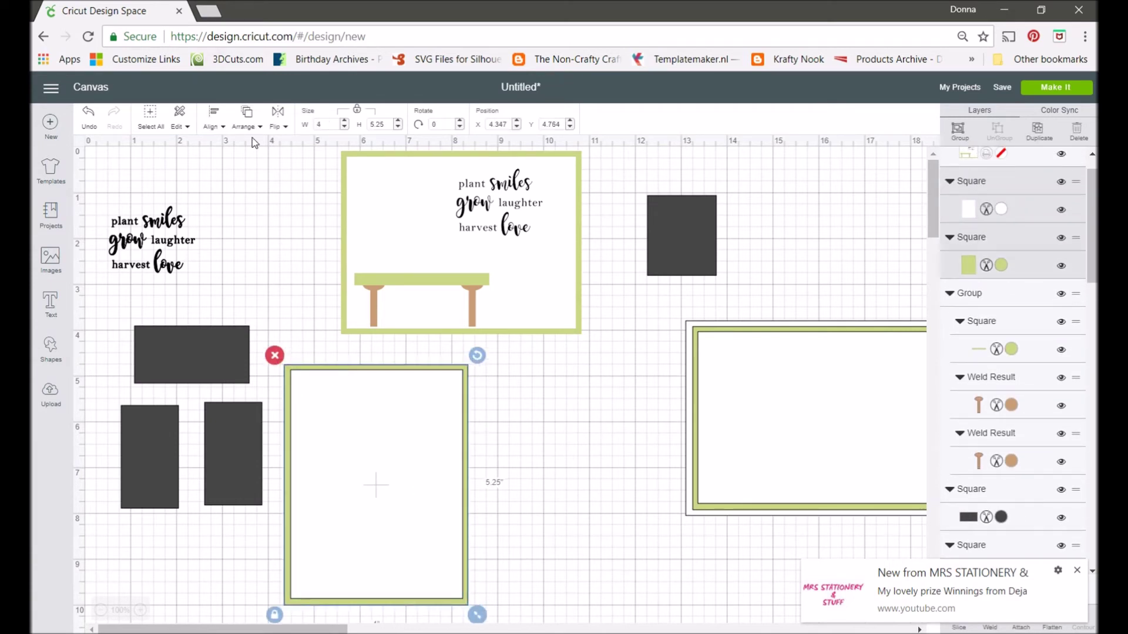
left_click(216, 127)
left_click(206, 262)
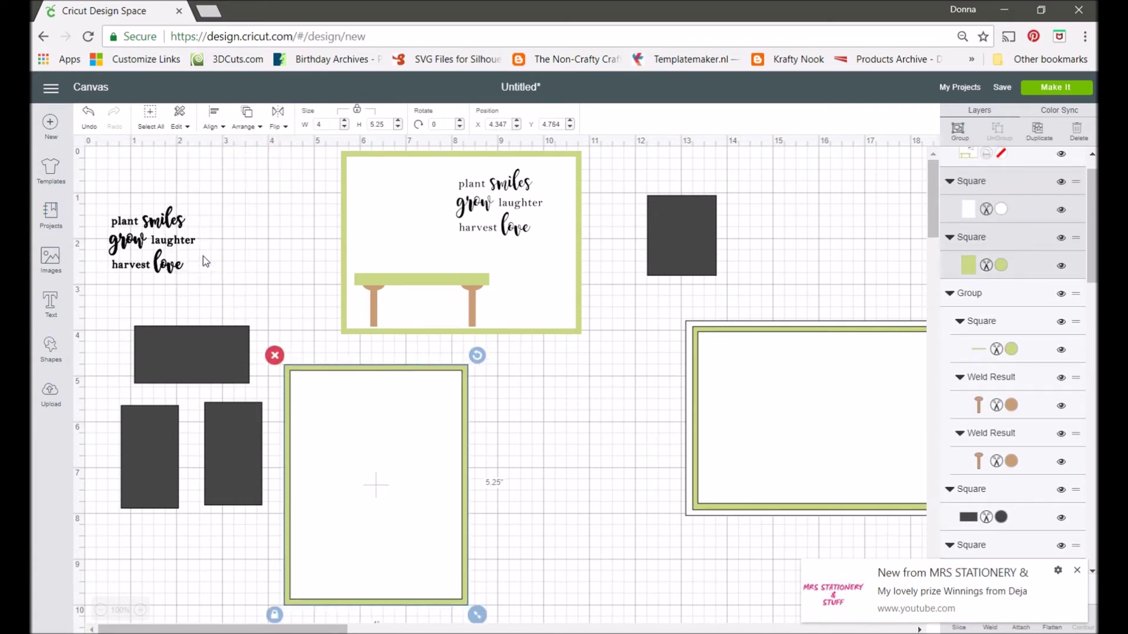
Try attaching the portrait white and green layers, undo it, and flatten them into one printable image instead.
left_click(1079, 571)
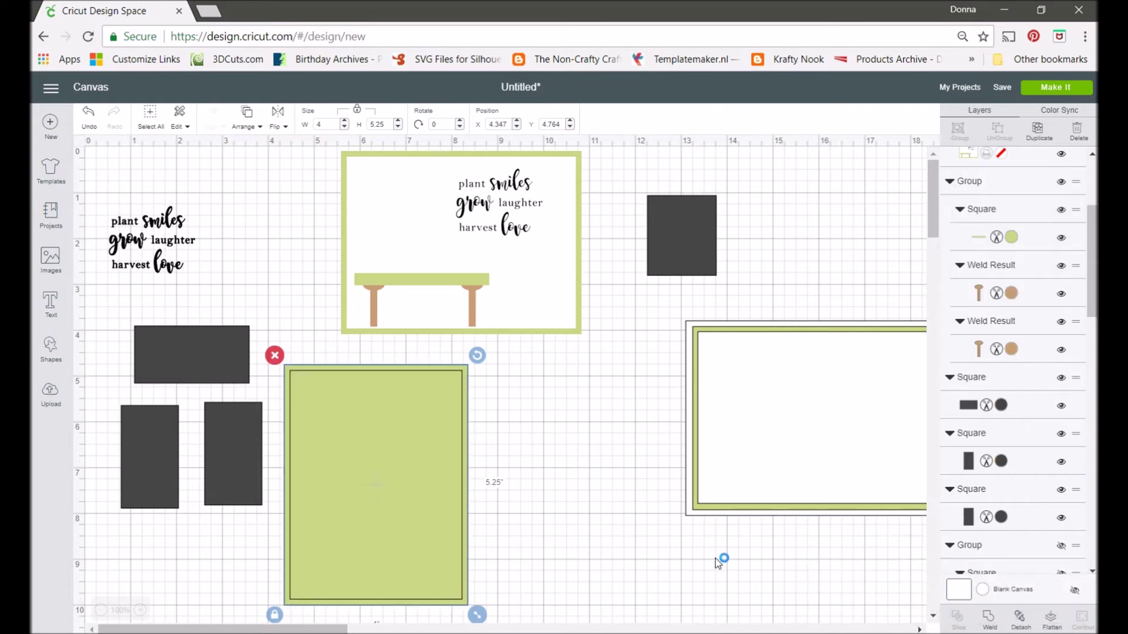
key("ctrl+z")
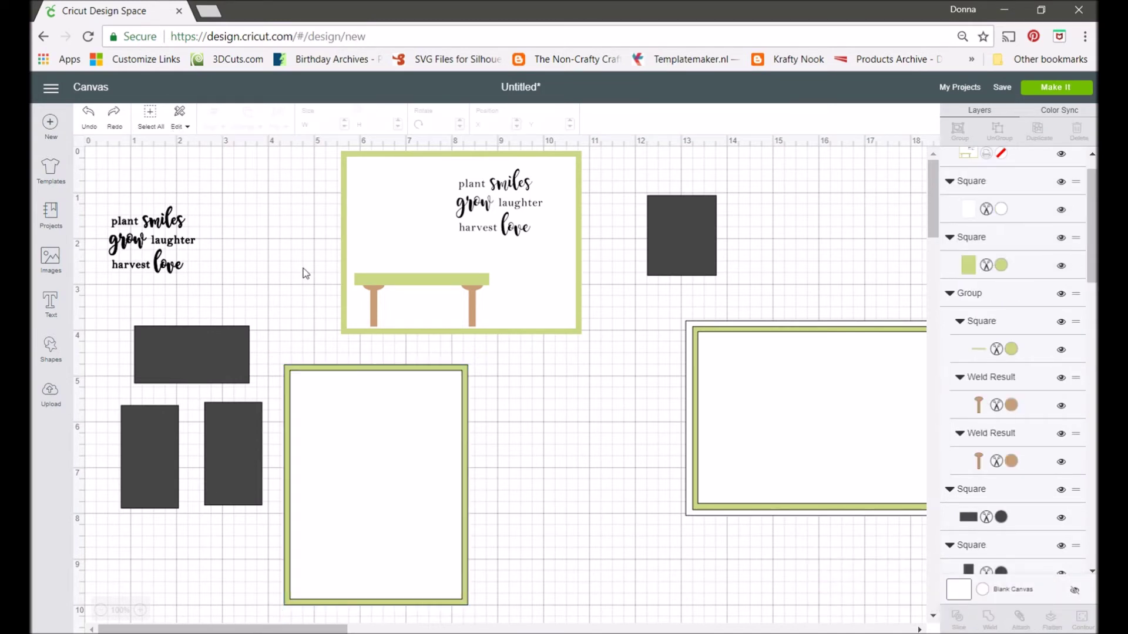
left_click(312, 376)
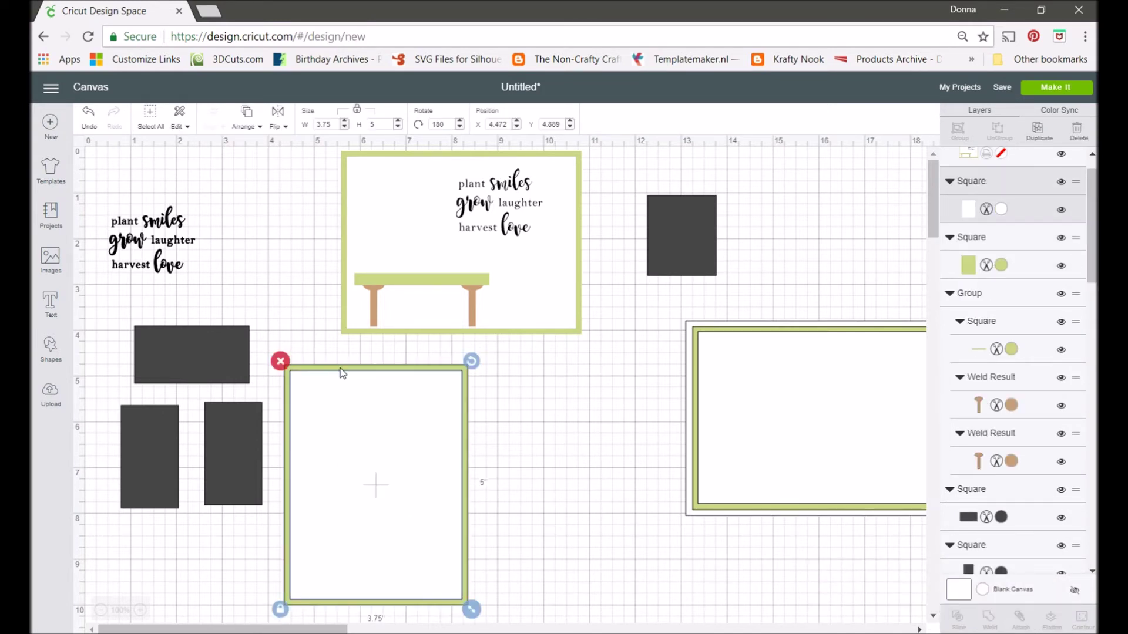
left_click(999, 265, "shift")
left_click(1054, 623)
left_click_drag(420, 491, 569, 488)
Bring the wide table to the front and place it near the bottom of the flattened portrait panel.
right_click(382, 551)
left_click(470, 504)
left_click_drag(379, 553, 529, 550)
Center the table on the portrait panel, align it to the bottom edge, and raise it just inside the green border.
left_click(446, 468, "shift")
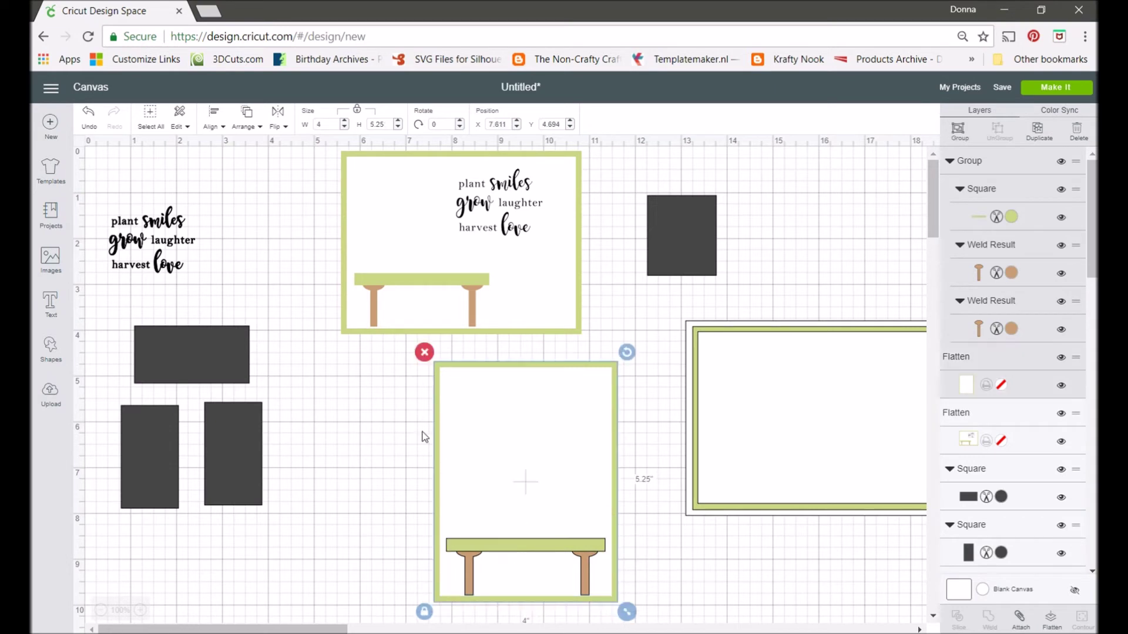
left_click(214, 120)
left_click(214, 265)
left_click(214, 121)
left_click(213, 248)
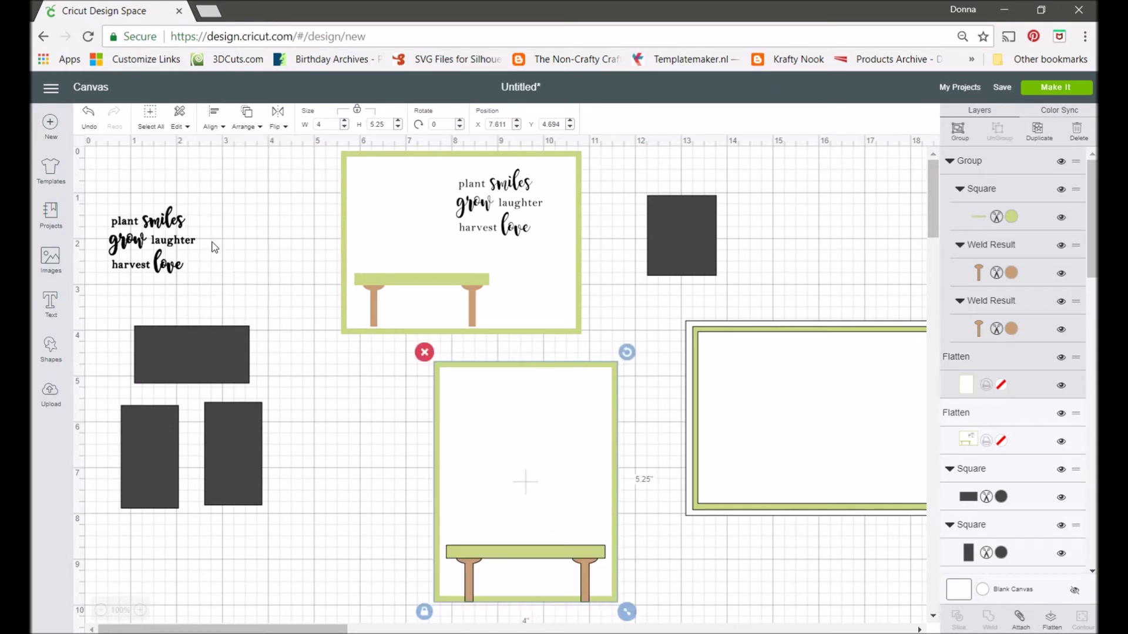
left_click_drag(553, 566, 564, 546)
Flatten the table and portrait panel into one printable image and move it below the landscape image.
left_click(635, 554)
left_click(591, 507)
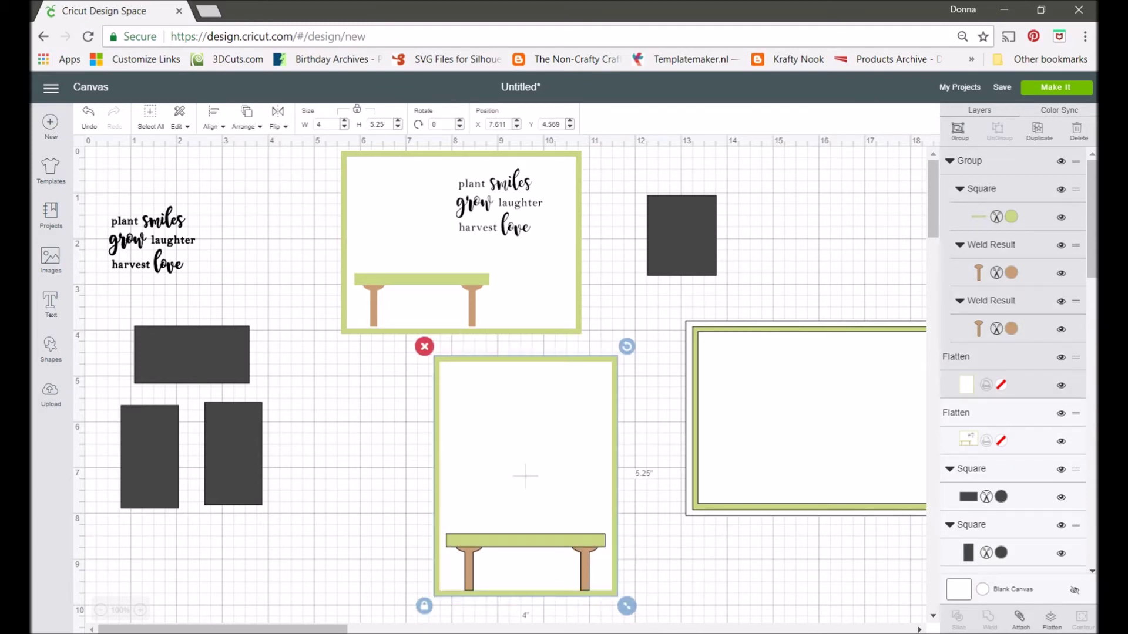
left_click_drag(549, 503, 454, 520)
Move the 1.5 by 1.75 inch dark rectangle beside the separate phrase and hide the 5.5 by 4.25 inch landscape card.
left_click_drag(690, 235, 251, 247)
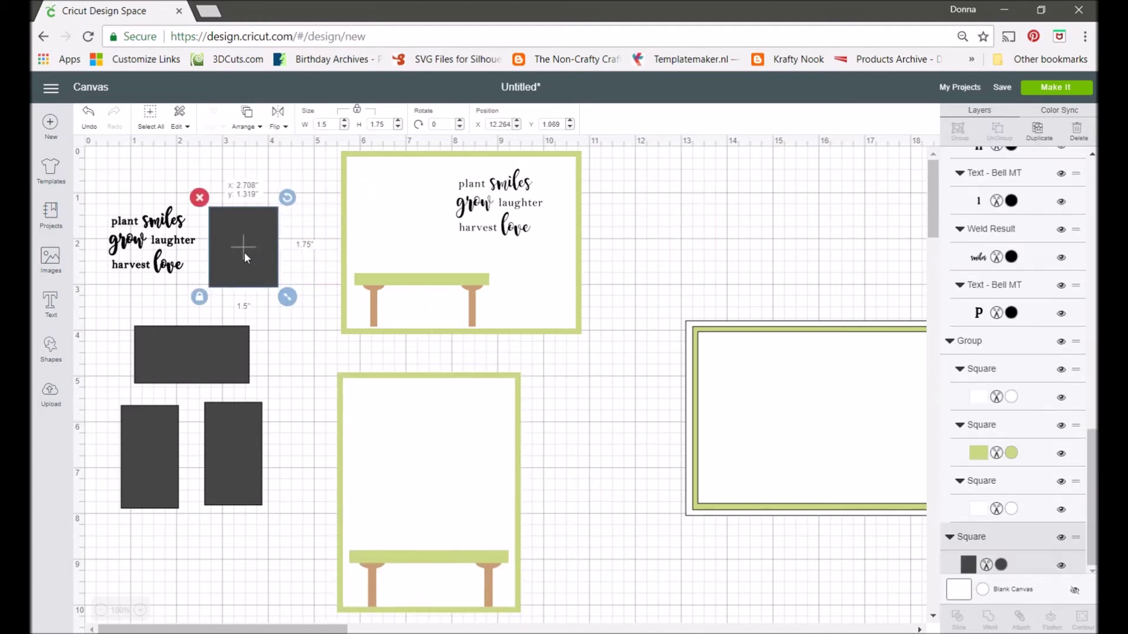
left_click(423, 429)
left_click(762, 375)
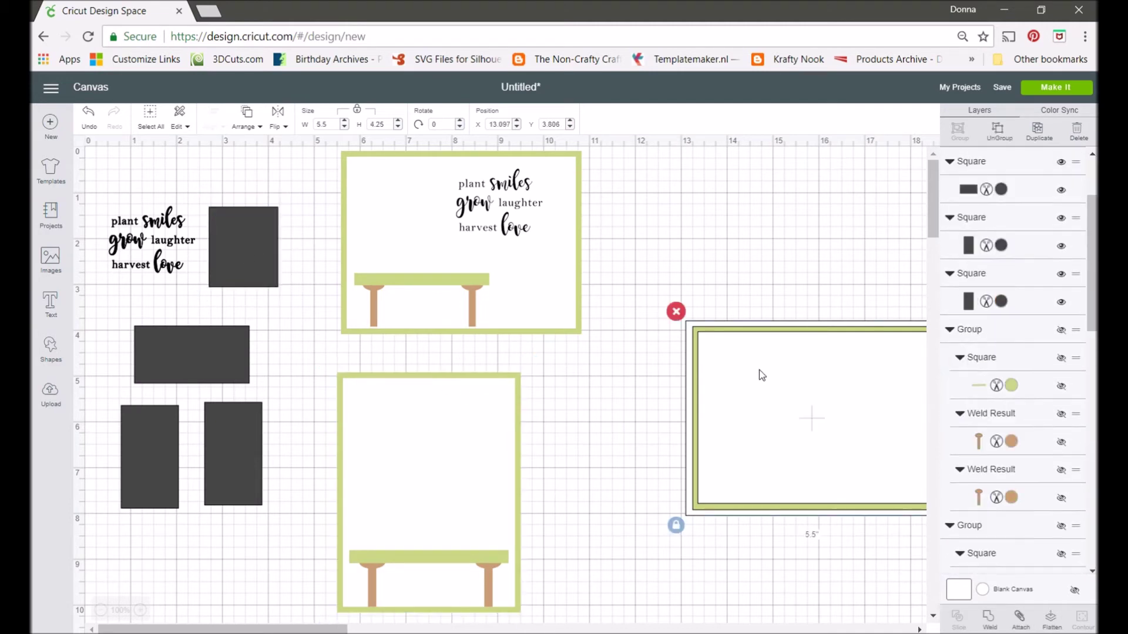
left_click(1061, 343)
Rearrange the dark rectangles below and beside the separate phrase by shifting three of them up together.
left_click_drag(228, 261, 225, 286)
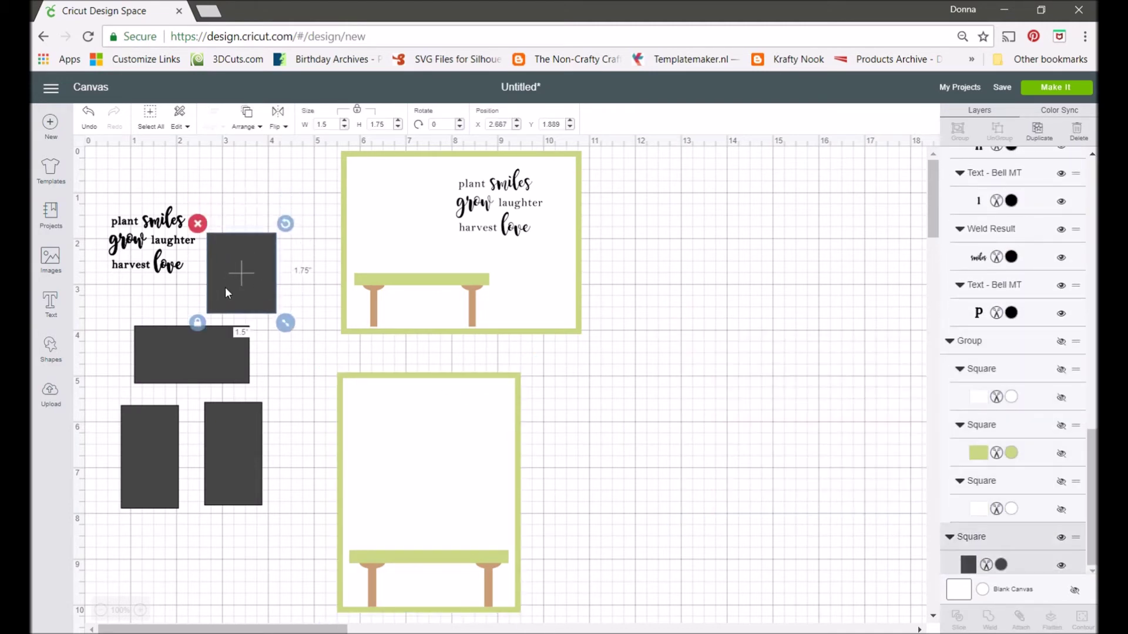
left_click(174, 353, "shift")
left_click(124, 417, "shift")
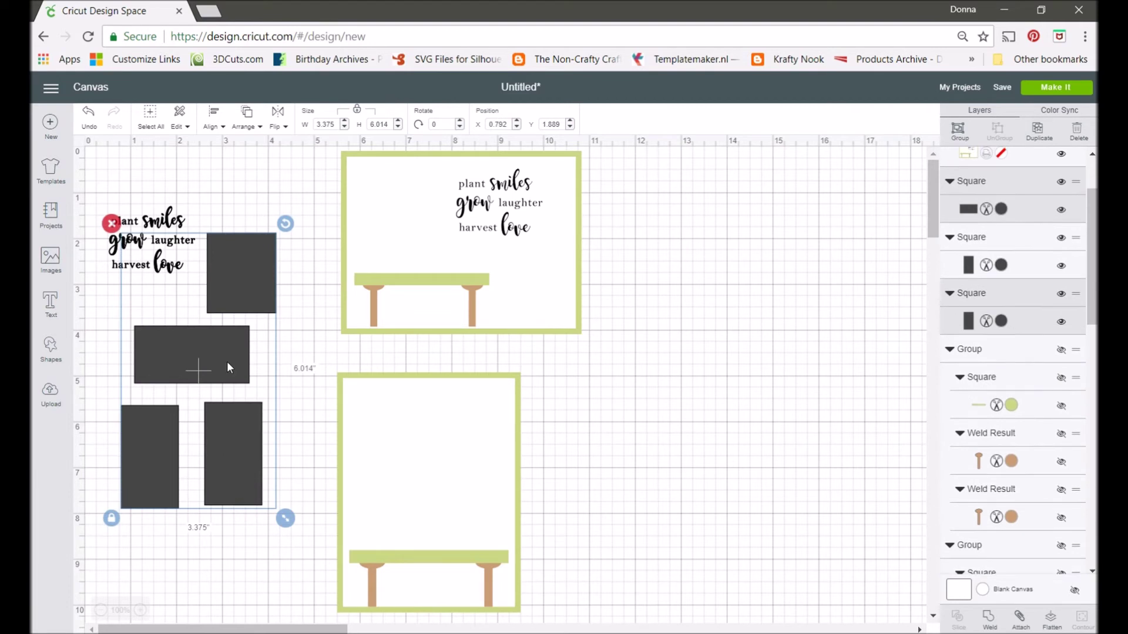
left_click_drag(203, 389, 220, 342)
left_click(234, 442, "shift")
right_click(283, 358)
right_click(247, 412)
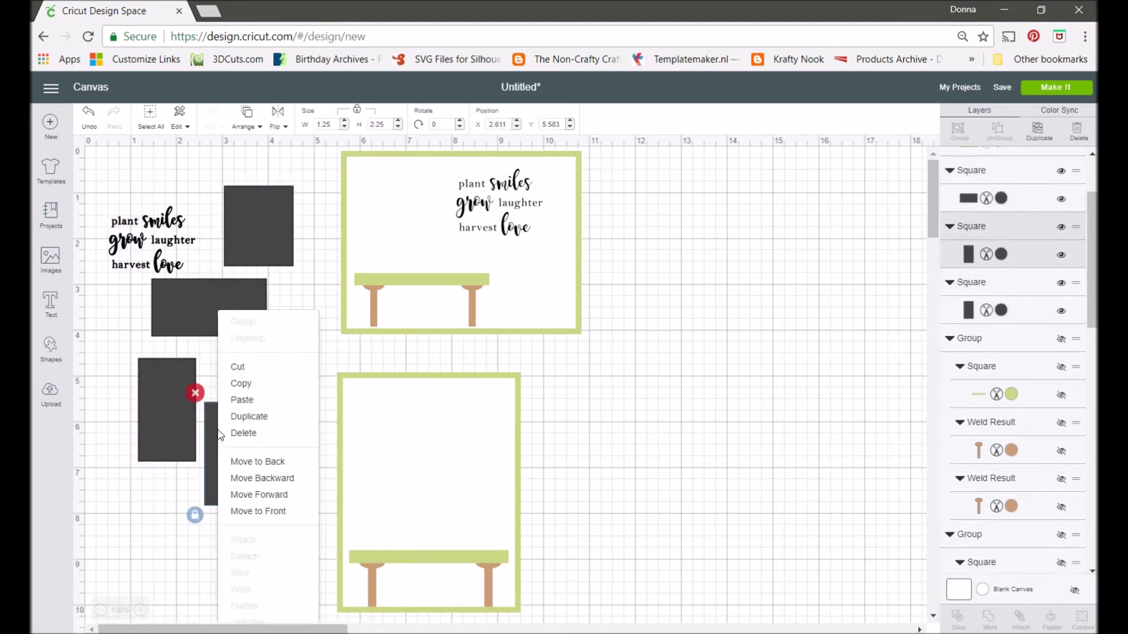
Group the separate phrase with the four dark rectangles.
left_click_drag(94, 166, 275, 544)
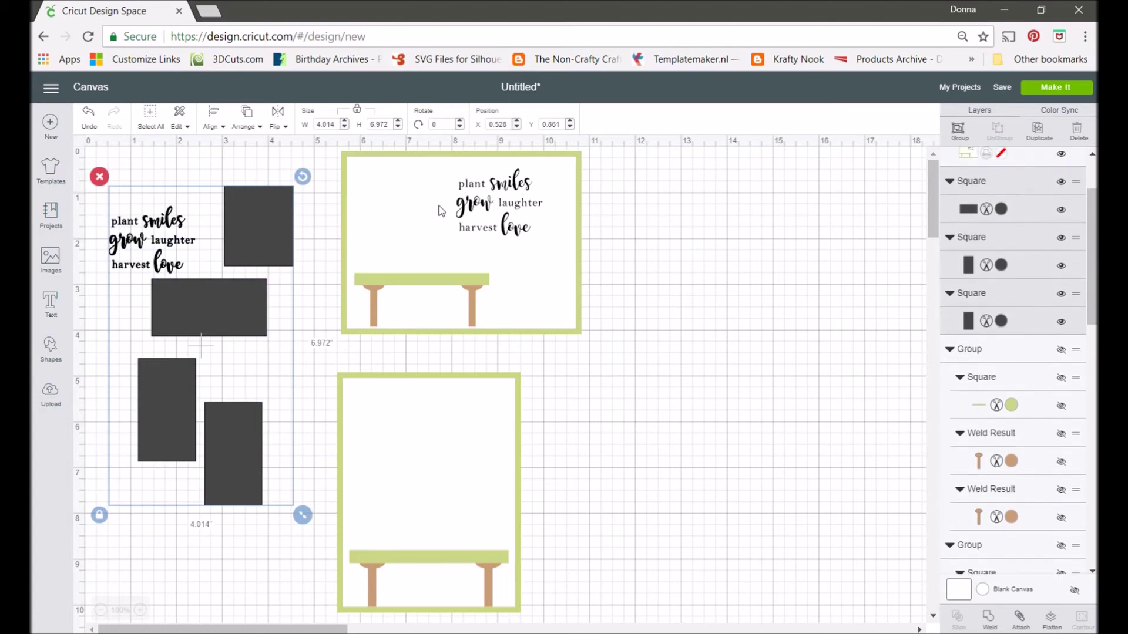
right_click(257, 195)
left_click(277, 203)
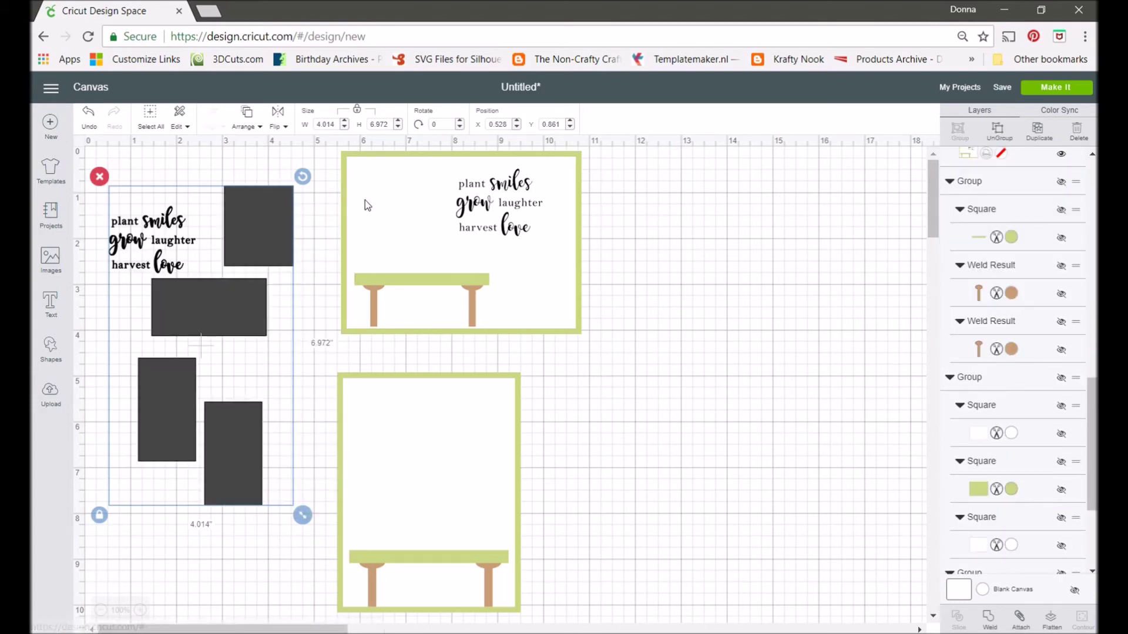
scroll(1002, 291, "up", 7)
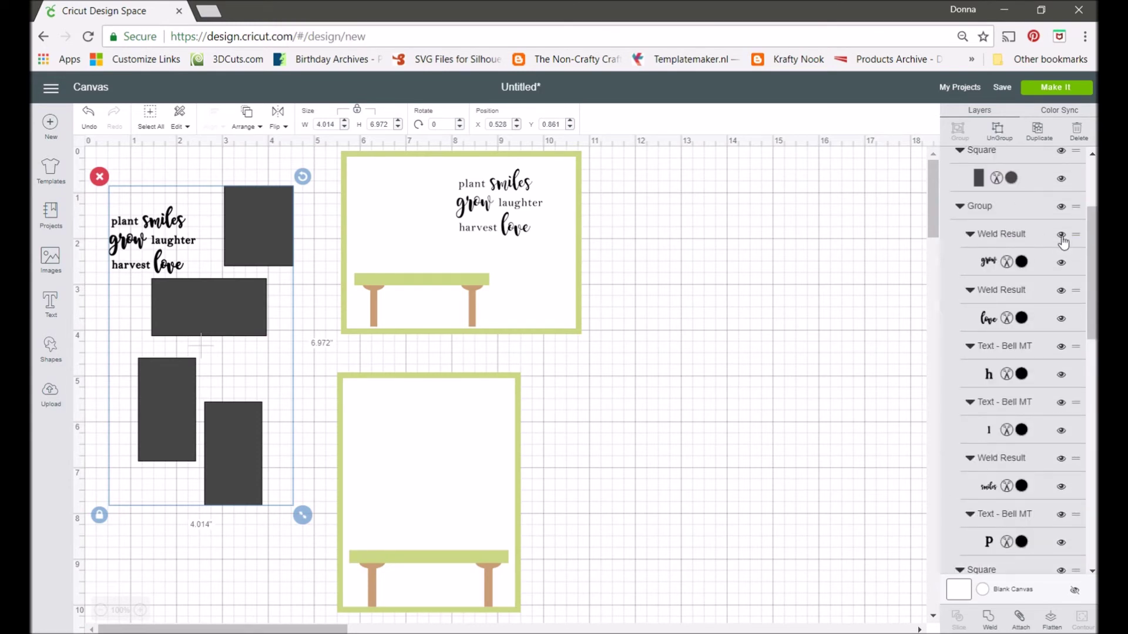
Hide the group that holds the separate phrase and the four dark rectangles.
left_click(1060, 234)
scroll(1035, 247, "up", 3)
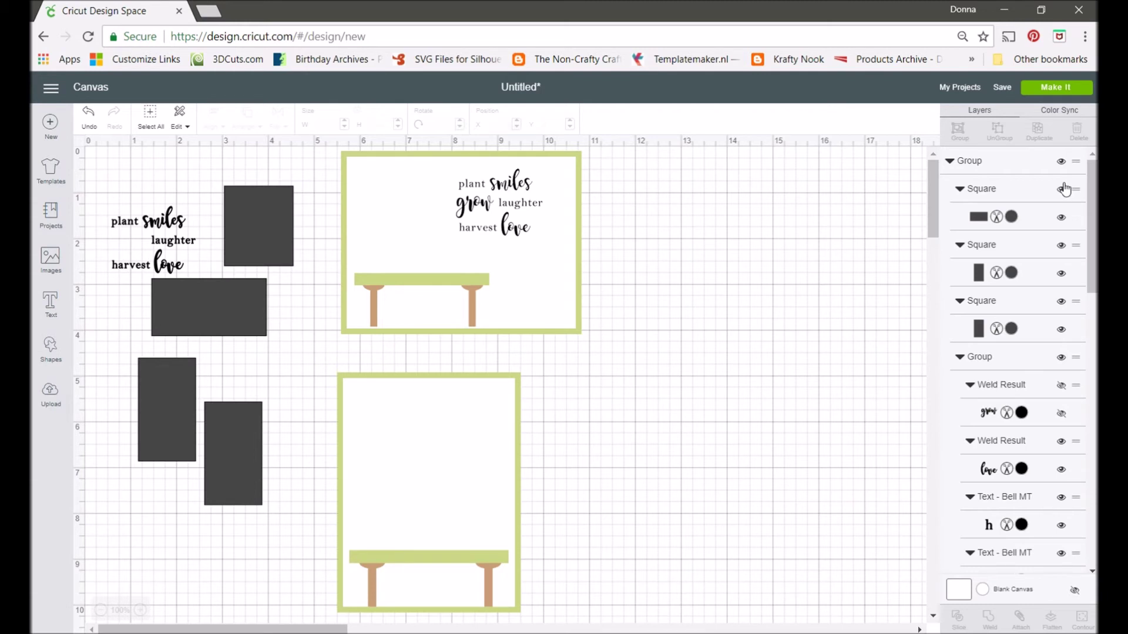
left_click(1061, 160)
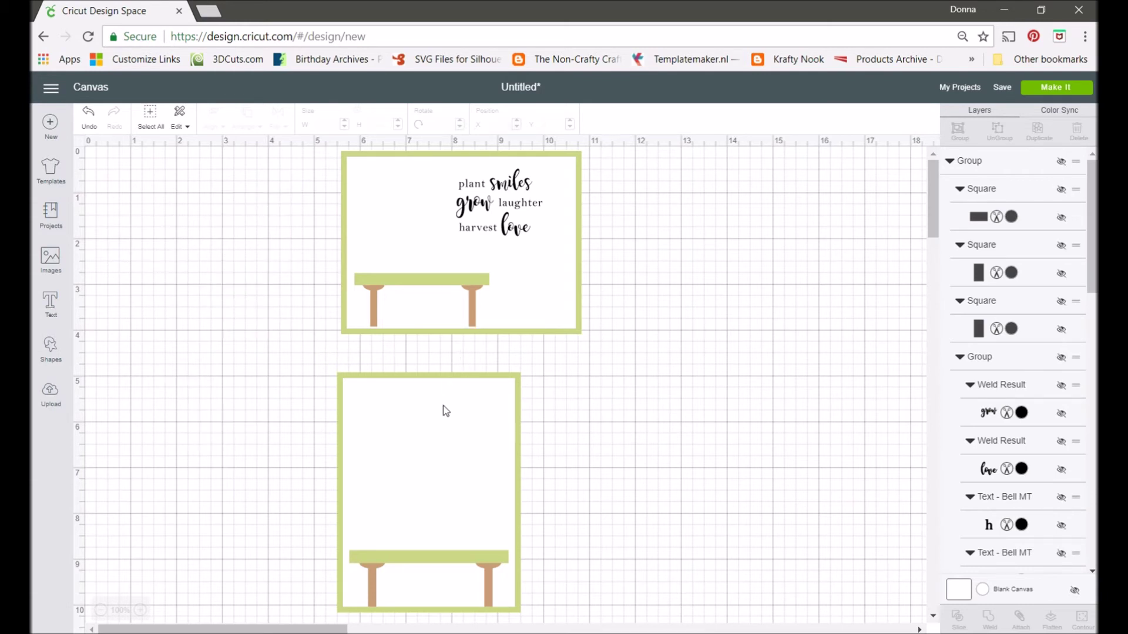
Arrange the flattened portrait and landscape cards side by side, previewing the cutting mats along the way.
left_click_drag(433, 411, 227, 255)
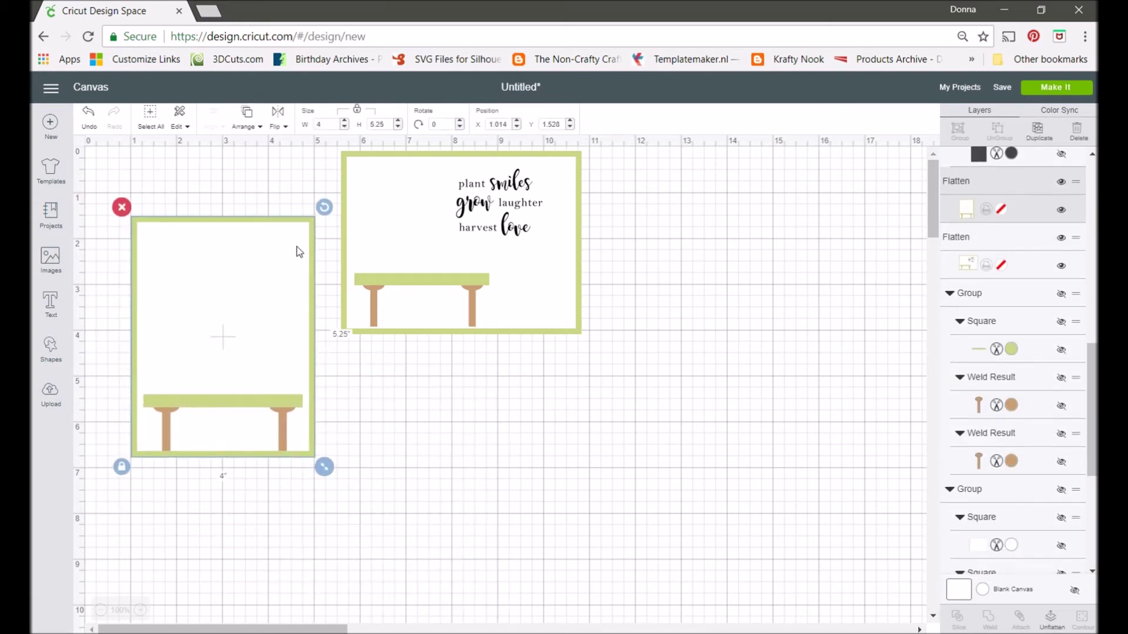
left_click(1059, 88)
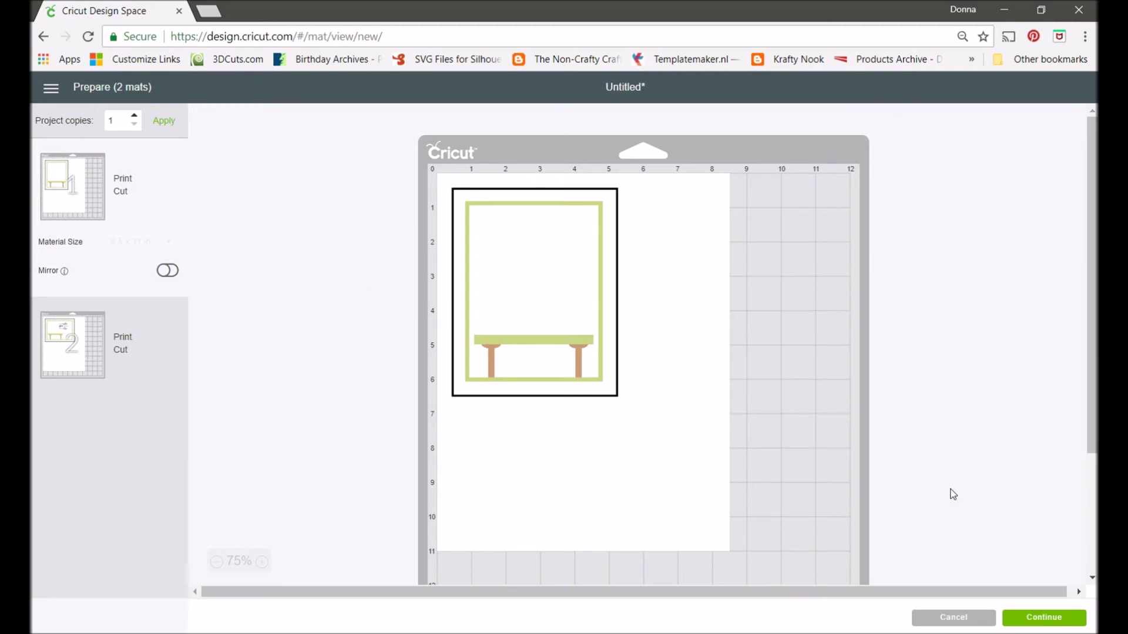
left_click(971, 627)
left_click_drag(492, 325, 491, 390)
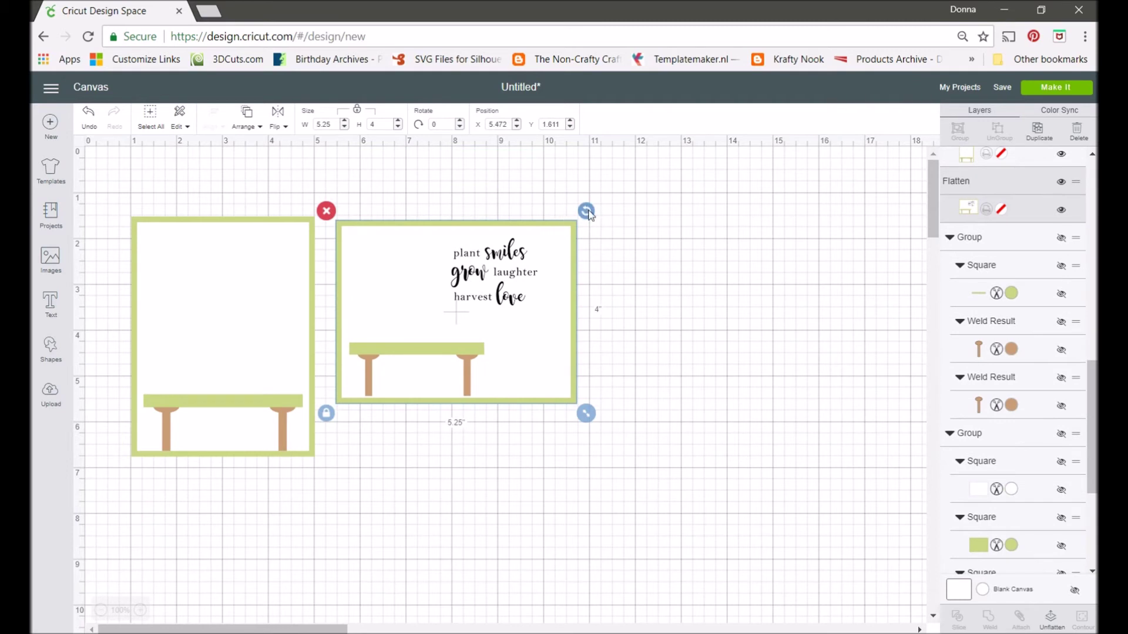
left_click_drag(220, 323, 239, 326)
Group the two flattened cards and preview how they lie on the cutting mats.
left_click_drag(107, 161, 655, 478)
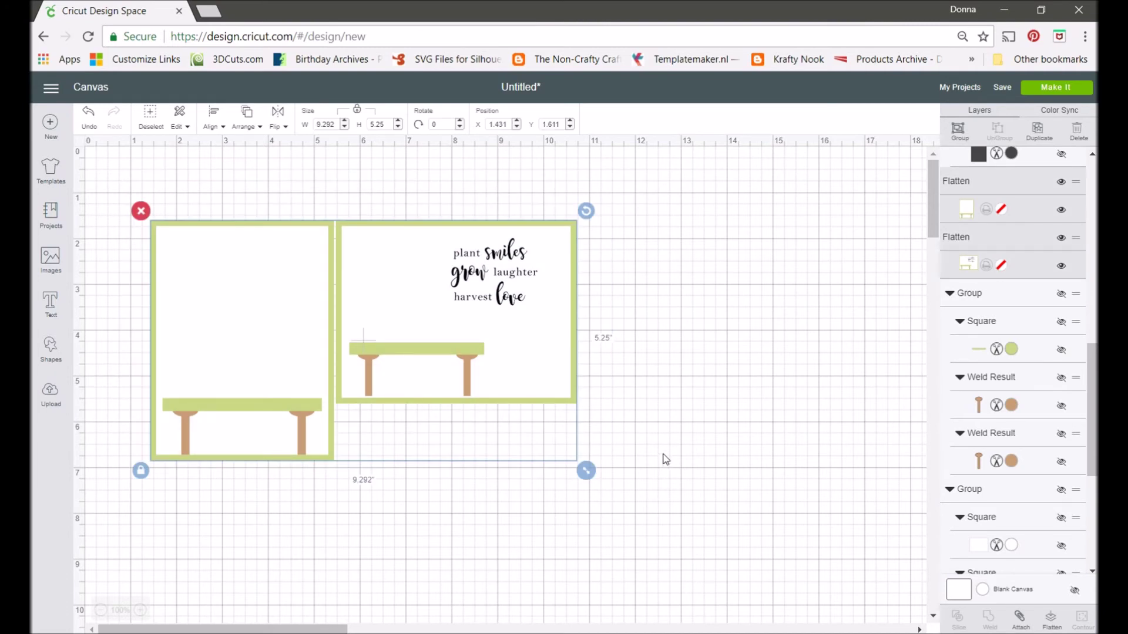
right_click(552, 382)
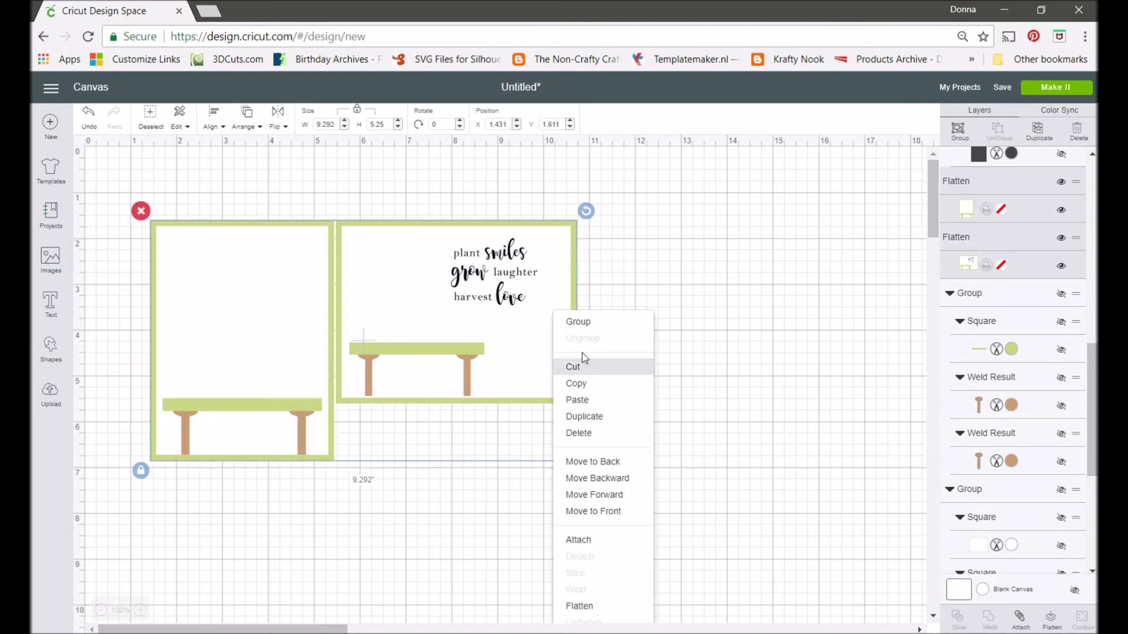
left_click(585, 323)
left_click(1055, 87)
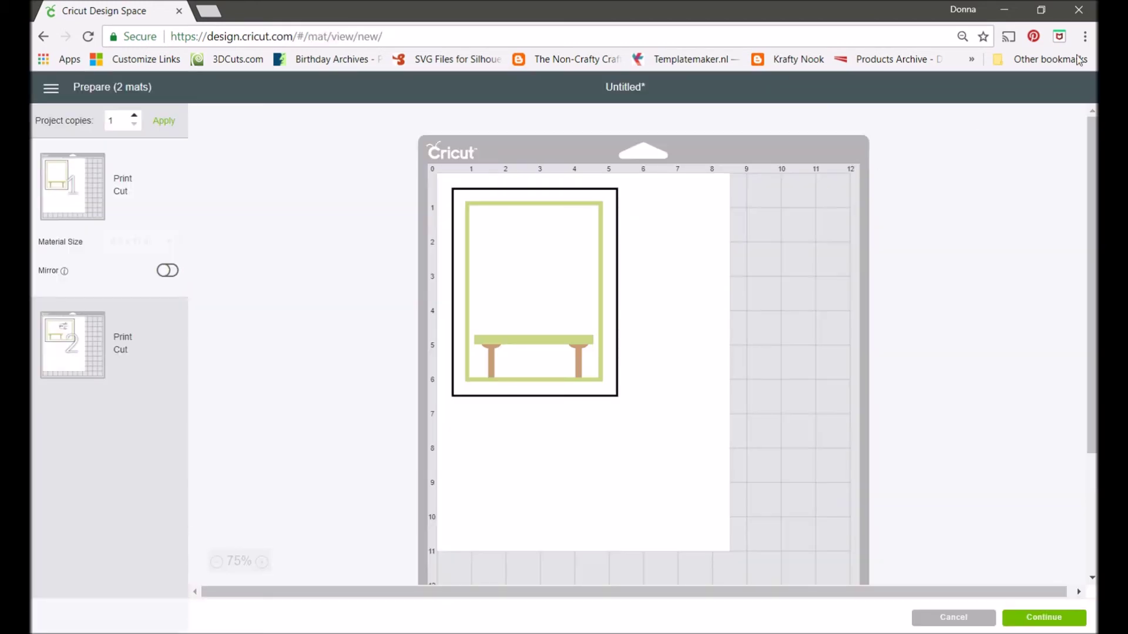
left_click(954, 617)
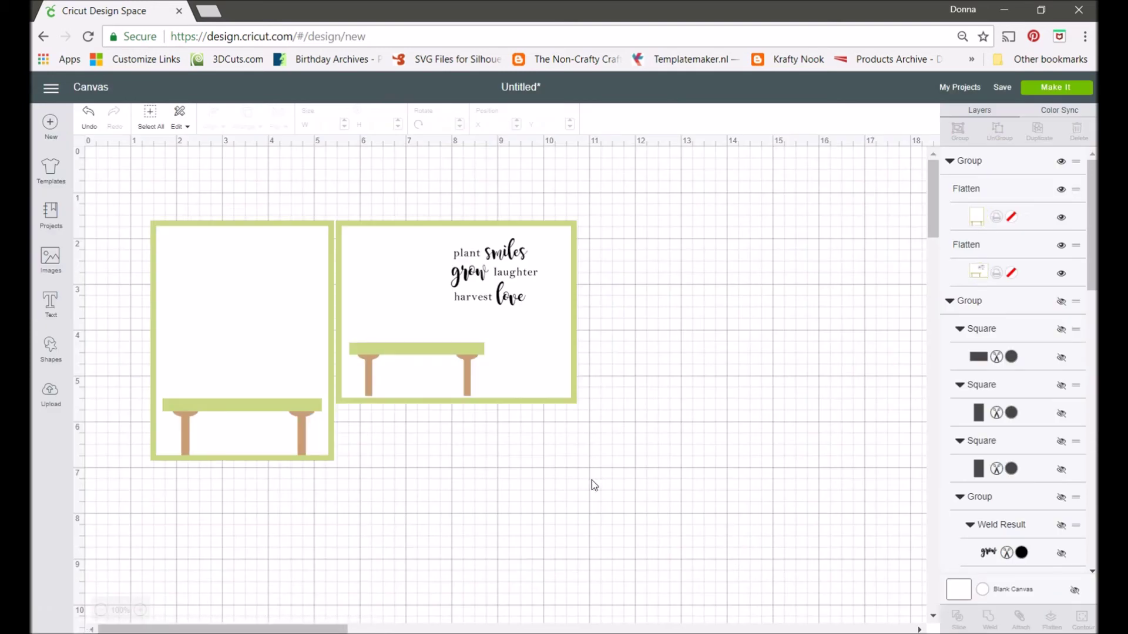
Rotate the grouped cards by about 89.75 degrees and preview the cutting mats again.
left_click(425, 381)
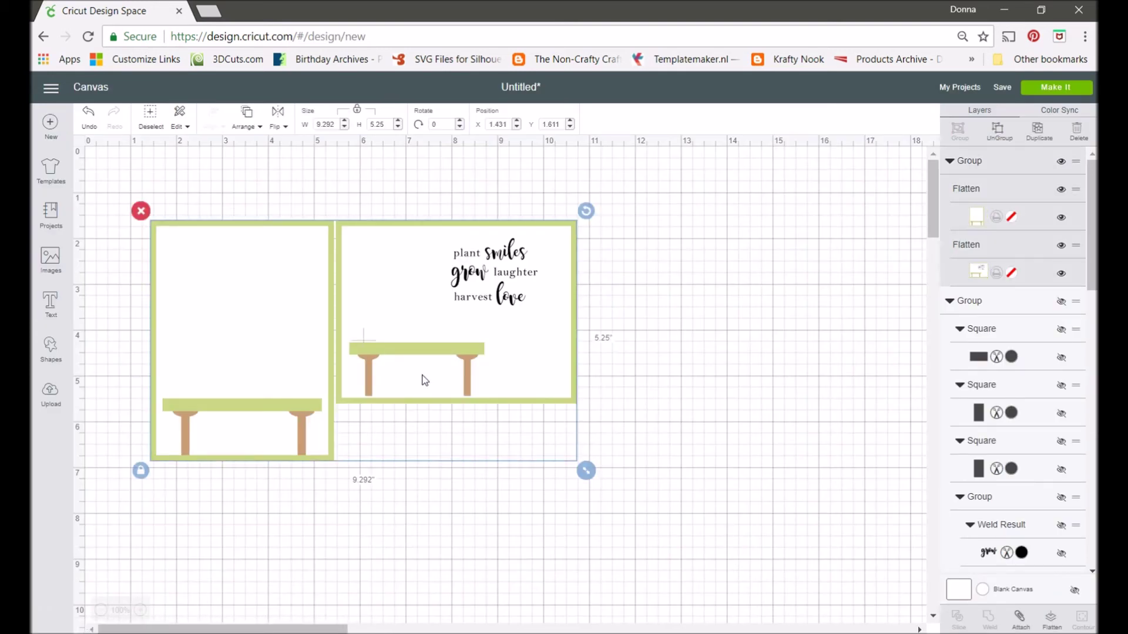
left_click_drag(592, 217, 443, 479)
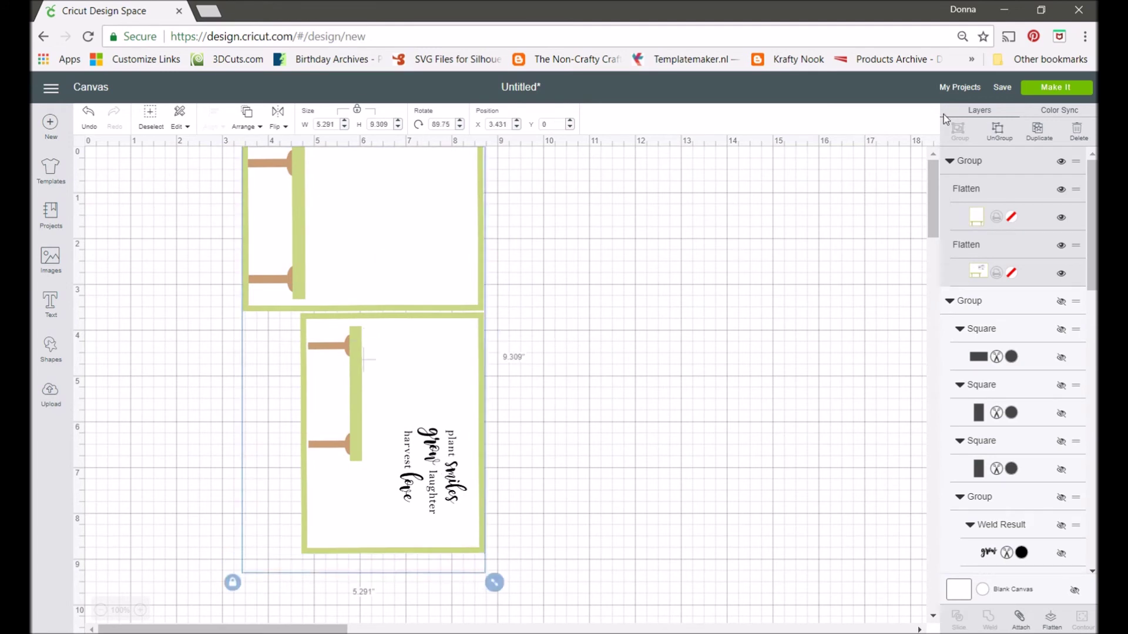
left_click(1072, 88)
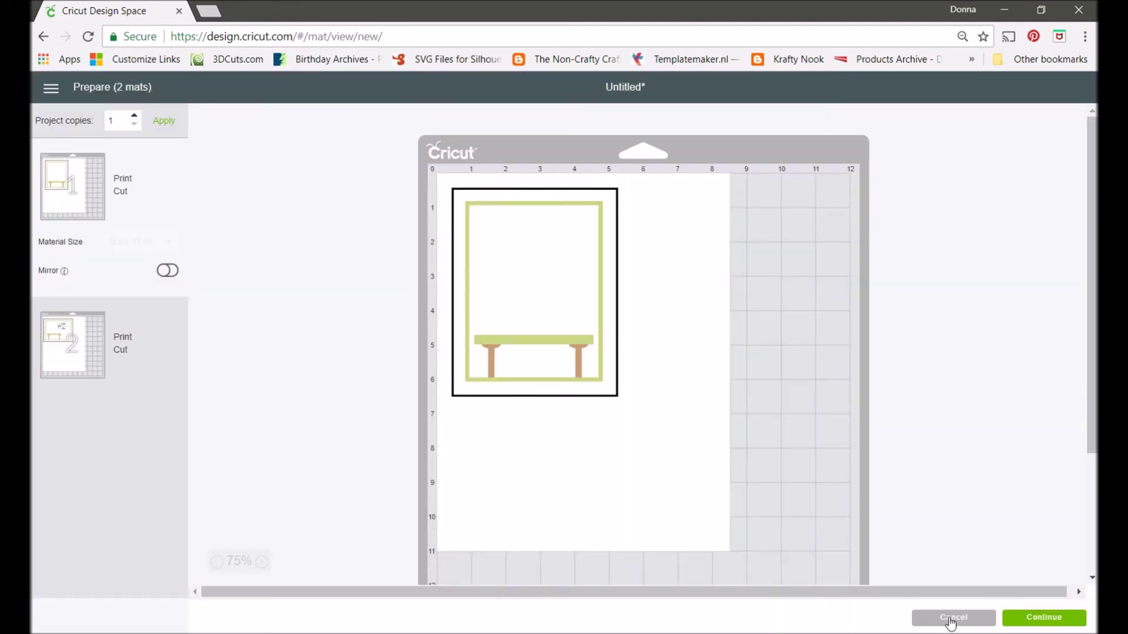
left_click(942, 622)
Attach the rotated cards to each other, try to preview the mats and shift the attached pair down the canvas.
left_click(459, 455)
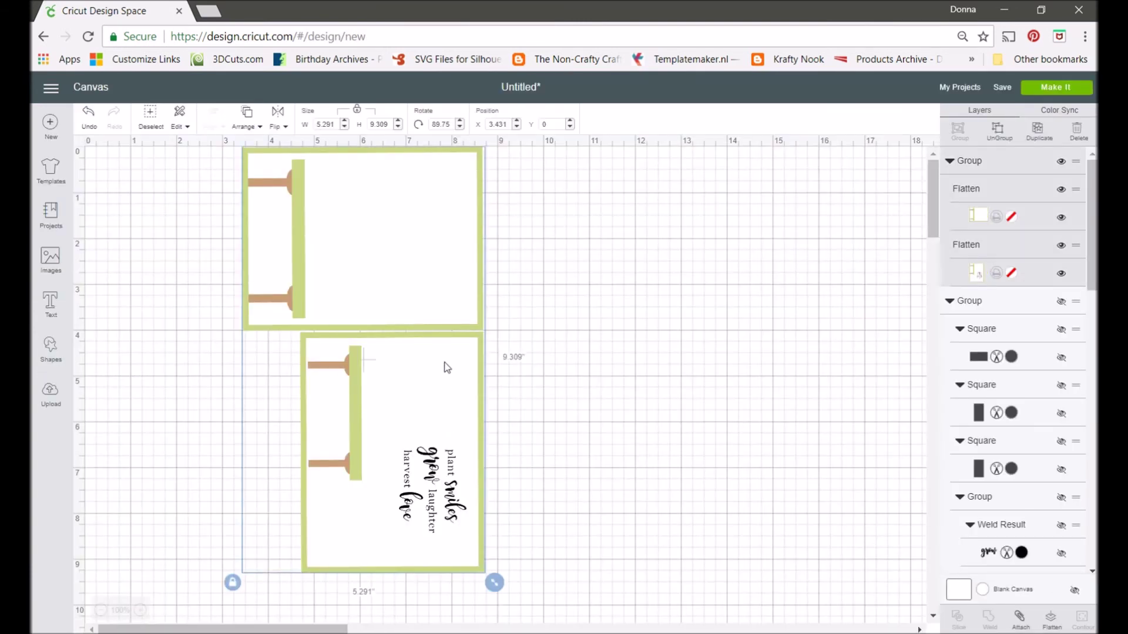
left_click(1020, 618)
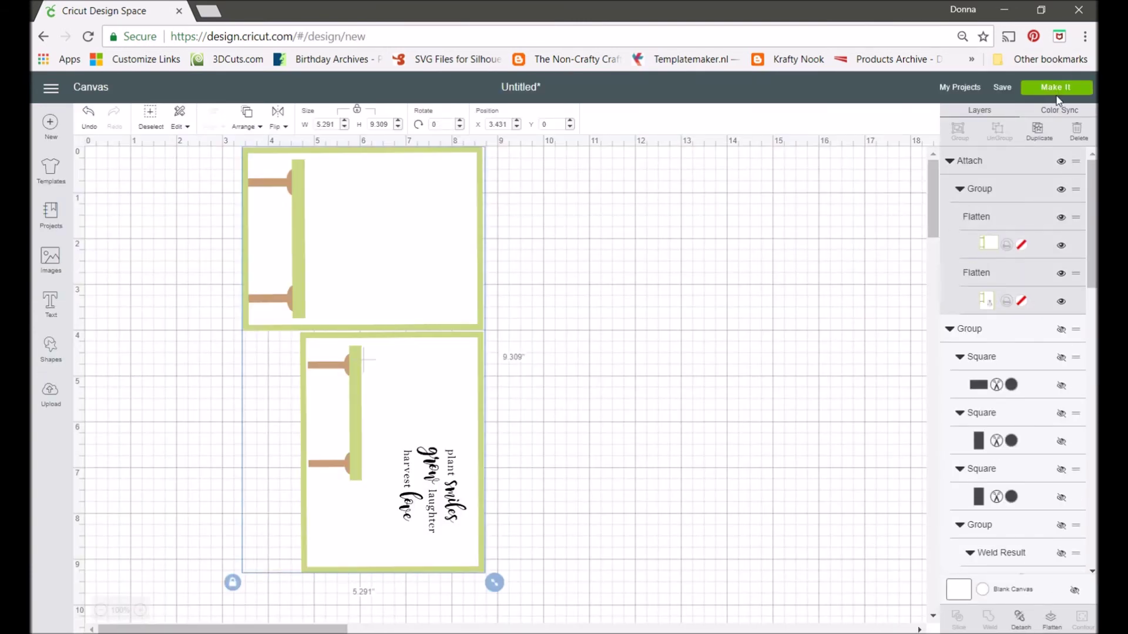
left_click(1056, 90)
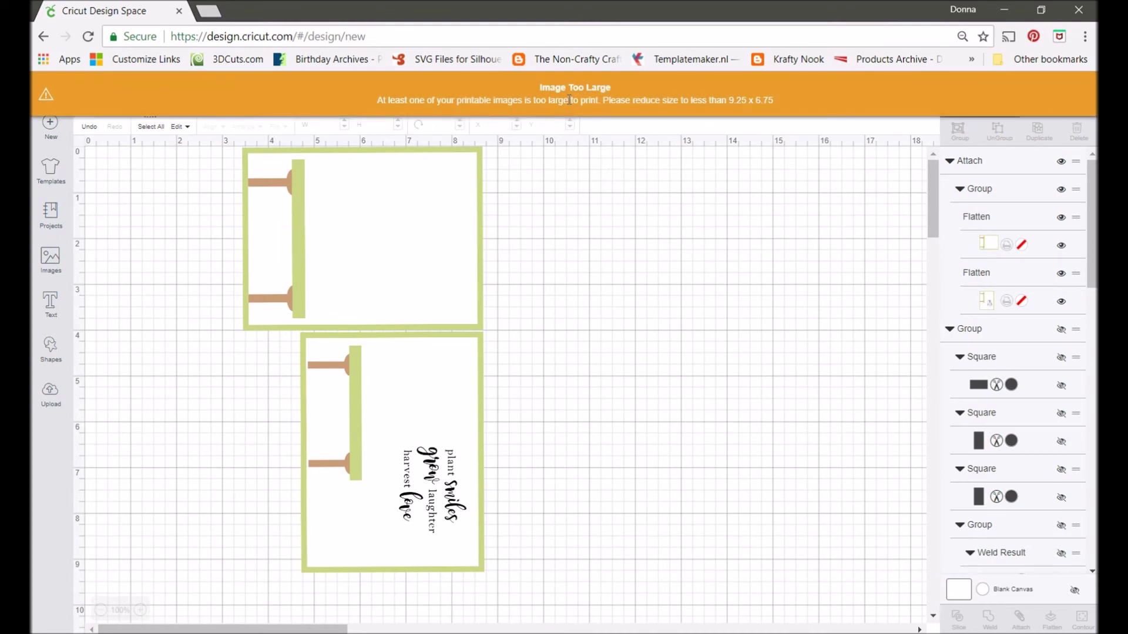
left_click(439, 318)
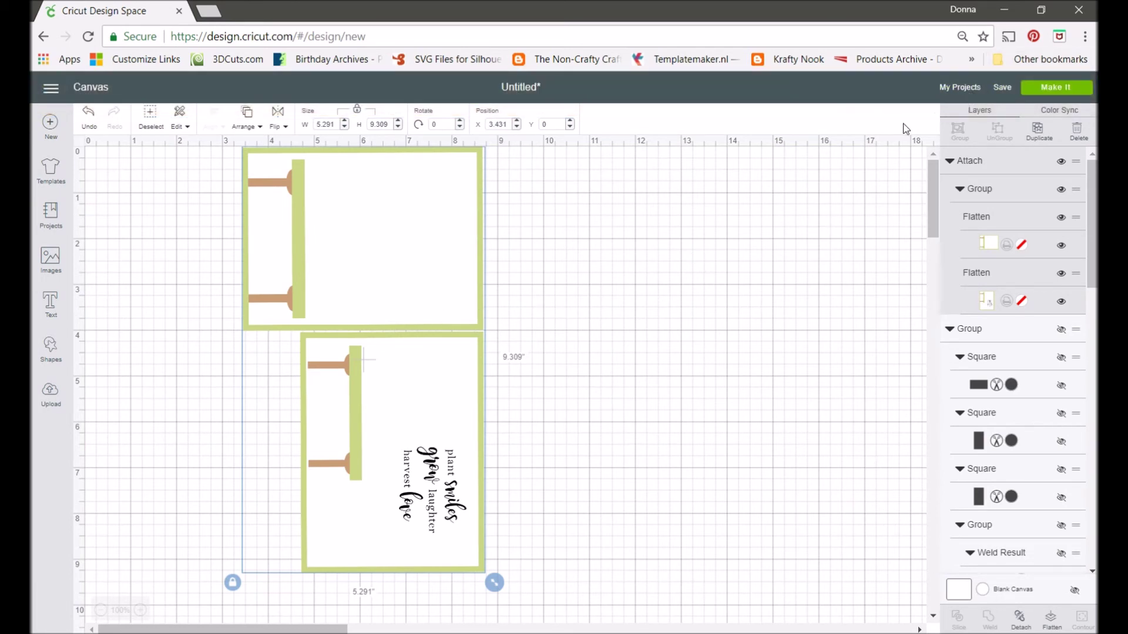
left_click(725, 280)
left_click(460, 421)
left_click_drag(460, 421, 452, 468)
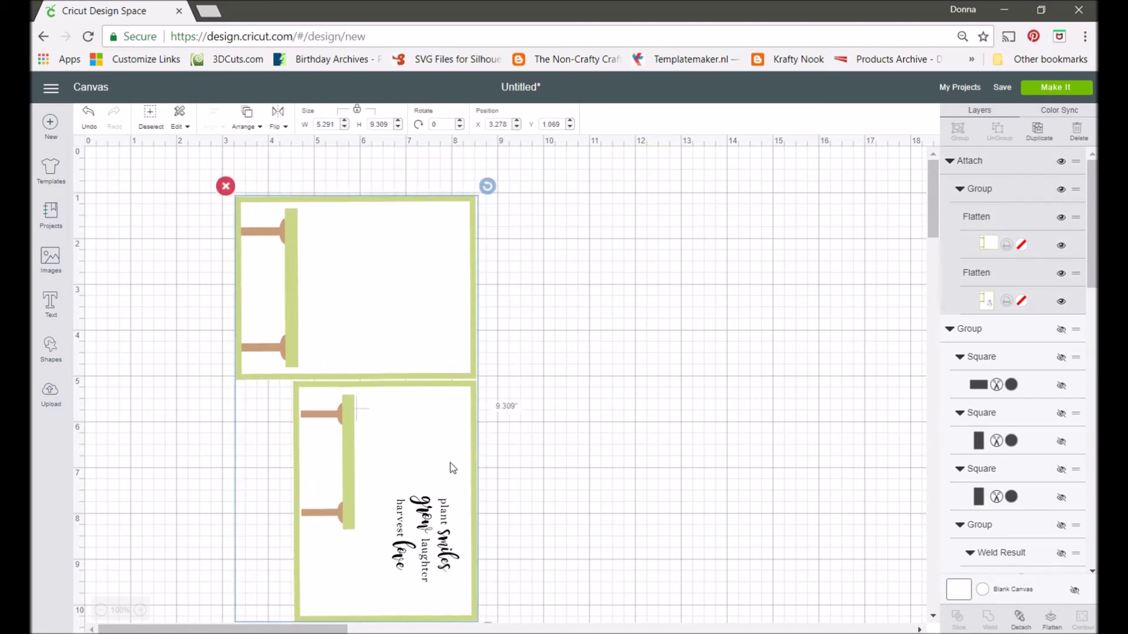
Undo the move, the attachment and the rotation of the two cards, and ungroup them.
left_click(88, 124)
left_click(89, 123)
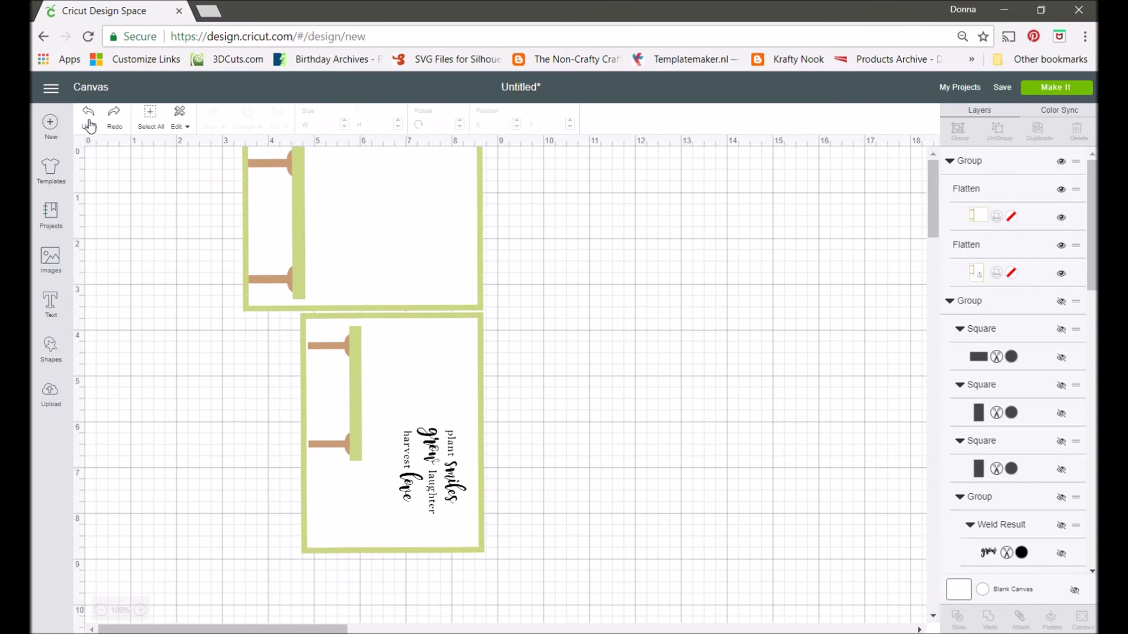
left_click(89, 124)
left_click_drag(519, 295, 542, 297)
right_click(541, 292)
left_click(568, 321)
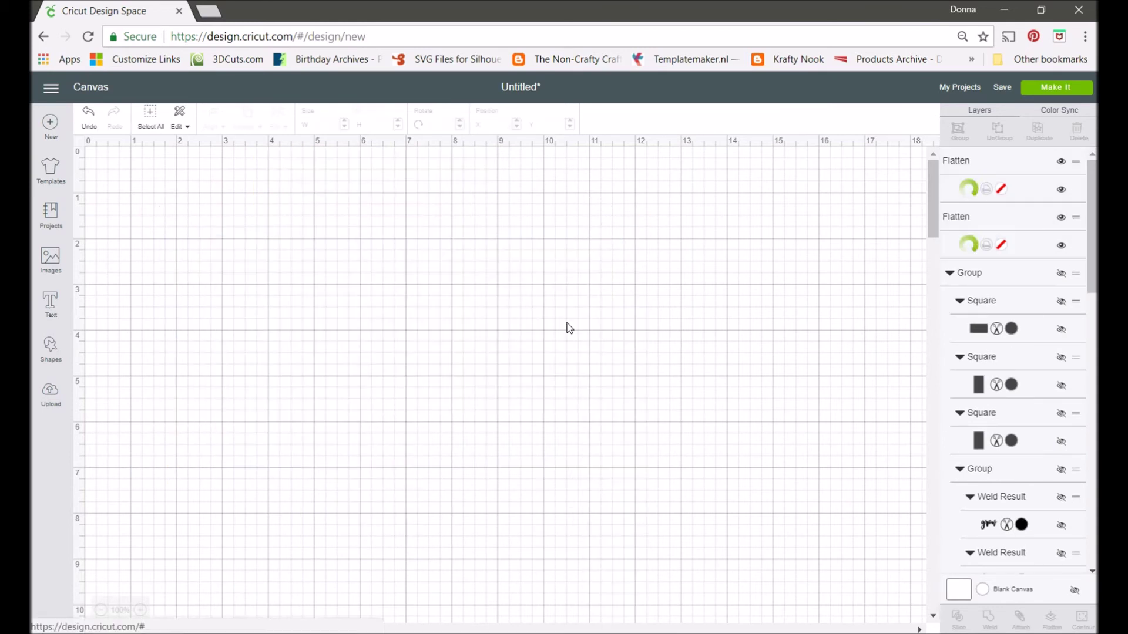
Rotate the flattened landscape card by 90 degrees and place it directly beside the portrait card.
left_click_drag(534, 323, 567, 326)
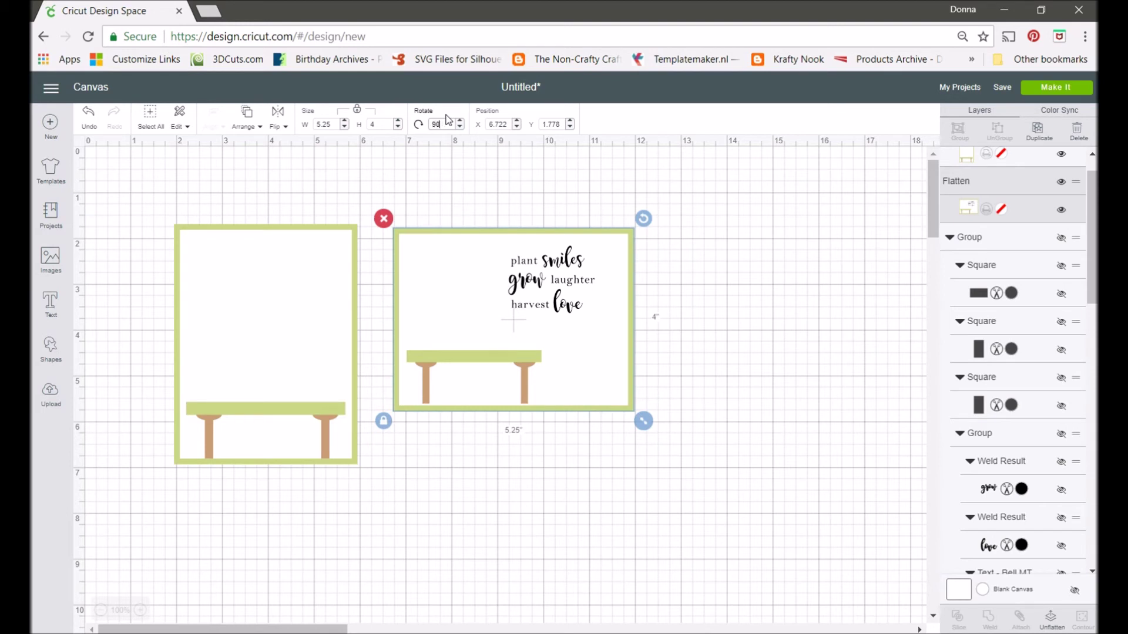
key("Return")
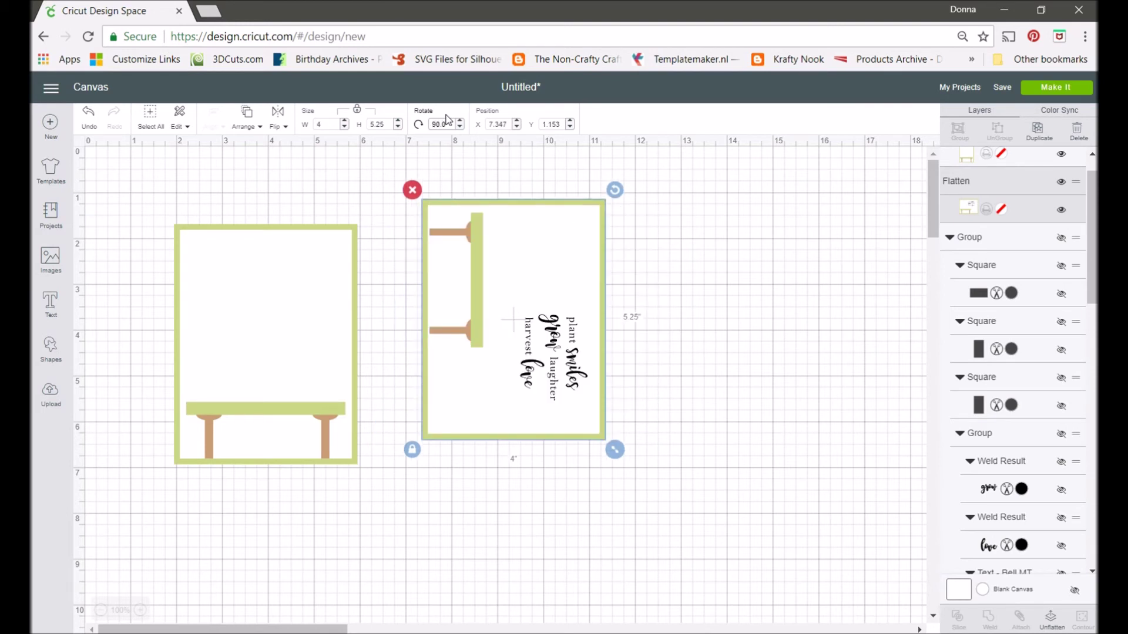
left_click_drag(481, 232, 417, 290)
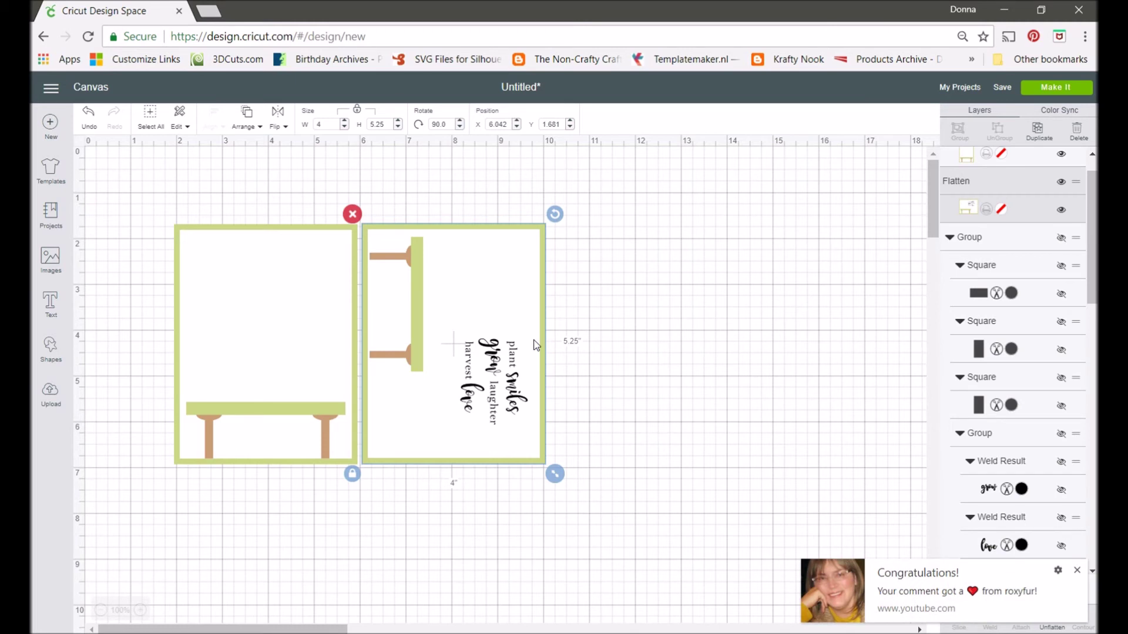
Nudge the portrait card closer to the rotated landscape card and preview the cutting mats.
left_click(316, 361)
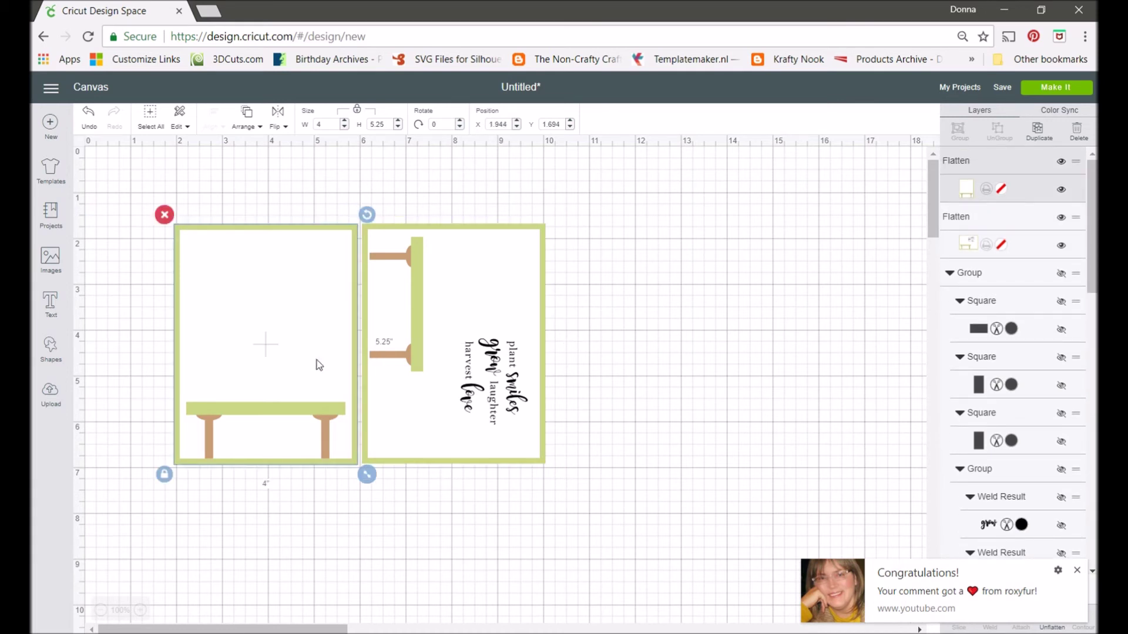
left_click_drag(316, 361, 318, 360)
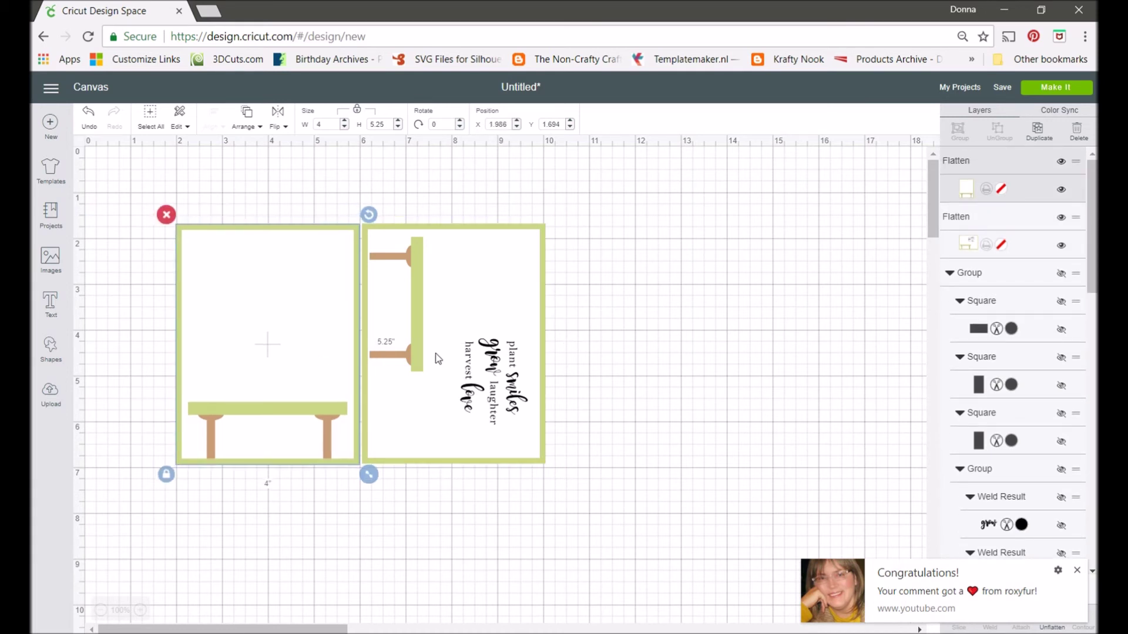
left_click(703, 343)
left_click(1061, 89)
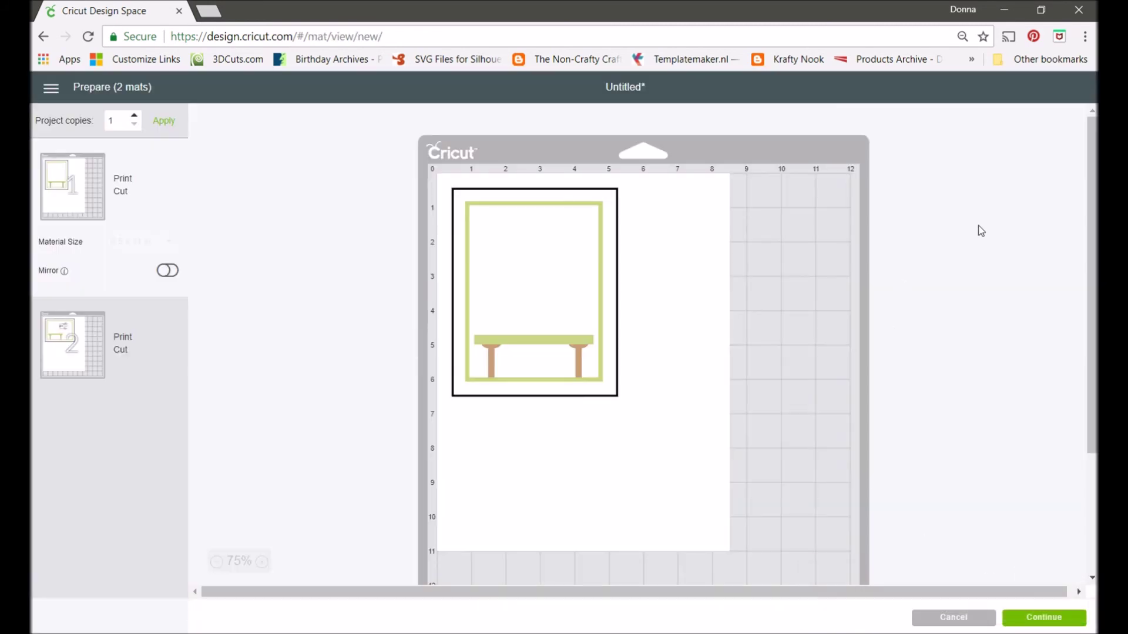
left_click(951, 617)
Attach the portrait card and the rotated landscape card to each other and preview them on the mat.
left_click_drag(158, 184, 569, 497)
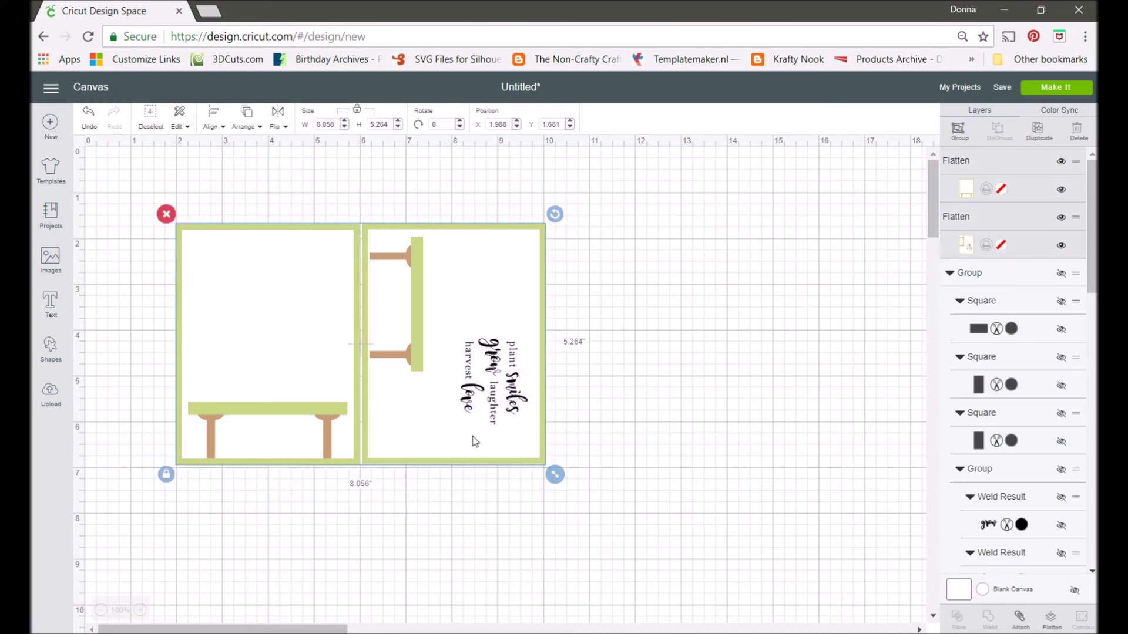
left_click(1020, 618)
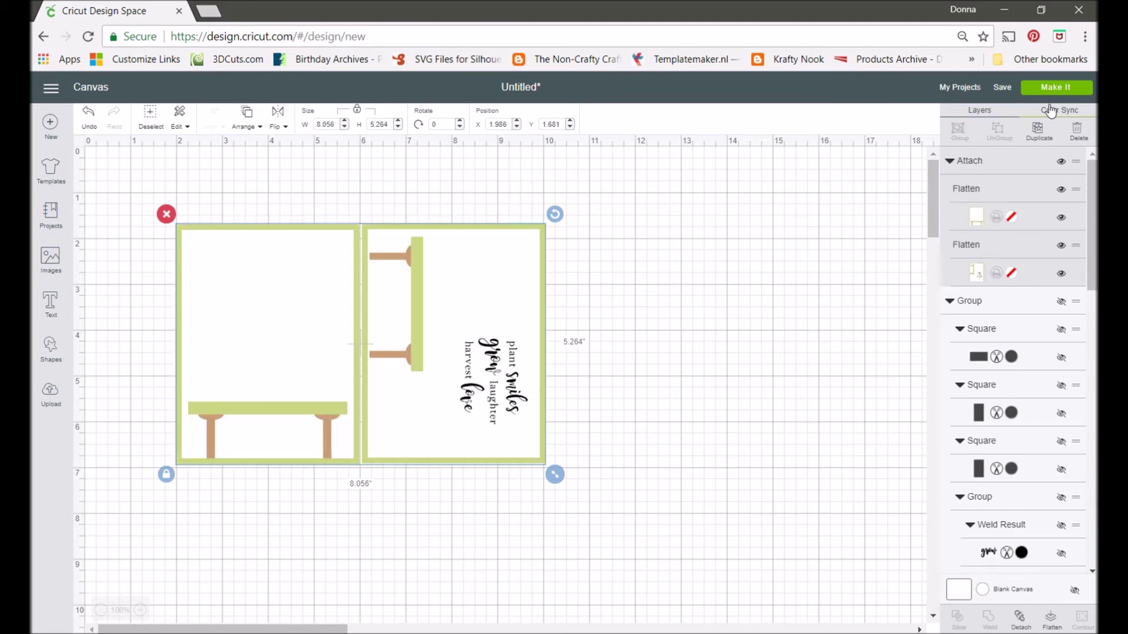
left_click(1060, 88)
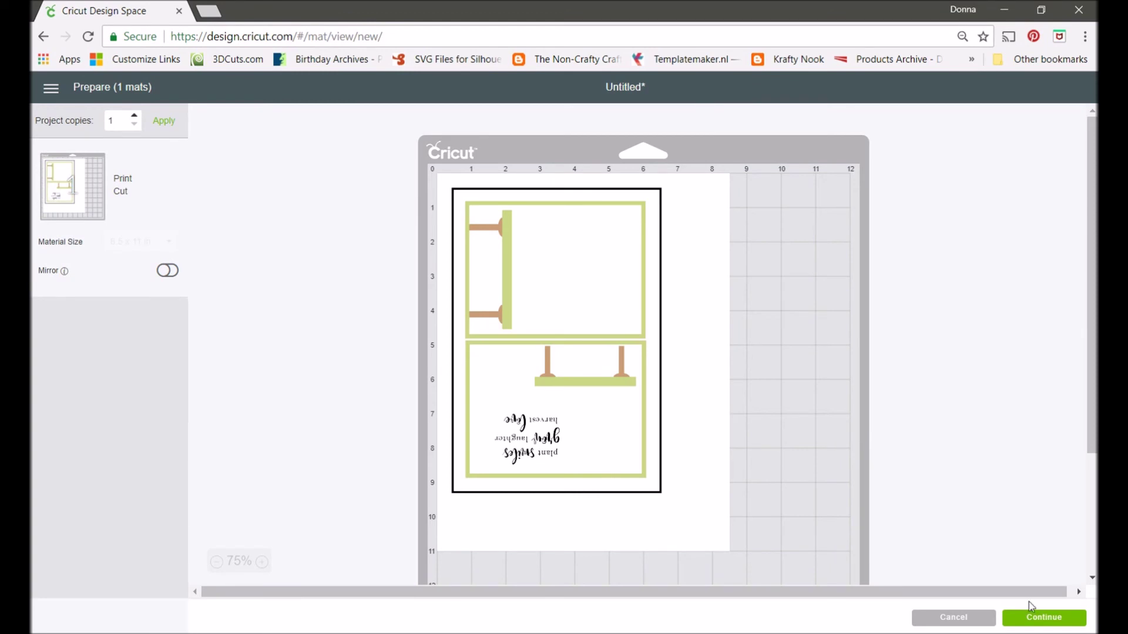
Print the attached cards with Microsoft Print to PDF and save the file in Documents as "Garden cards 1".
left_click(1055, 622)
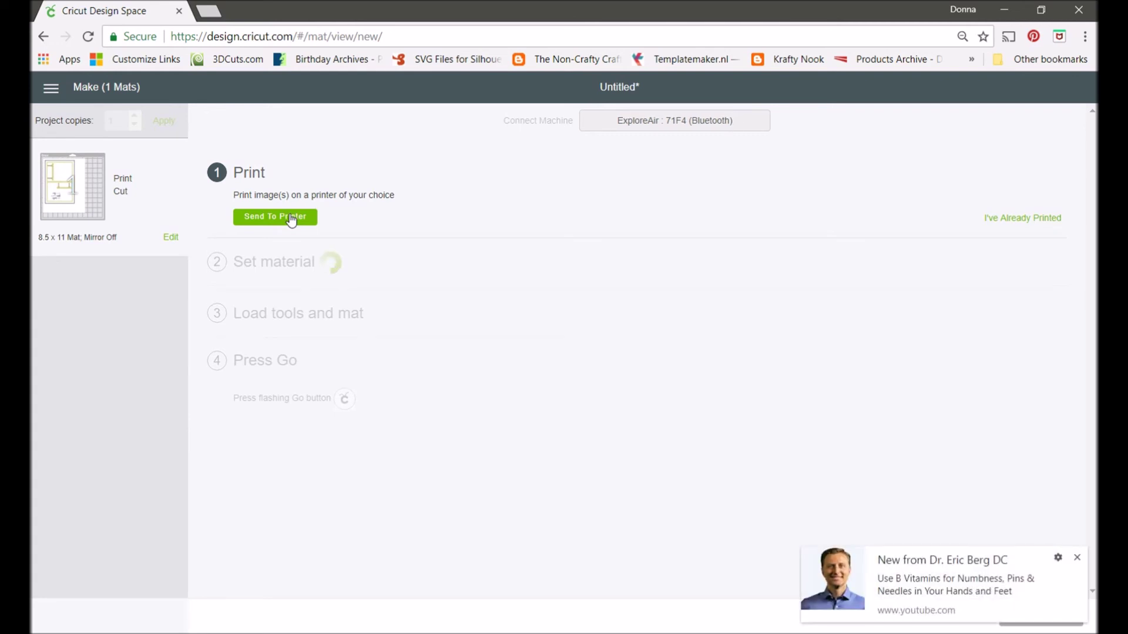
left_click(1077, 558)
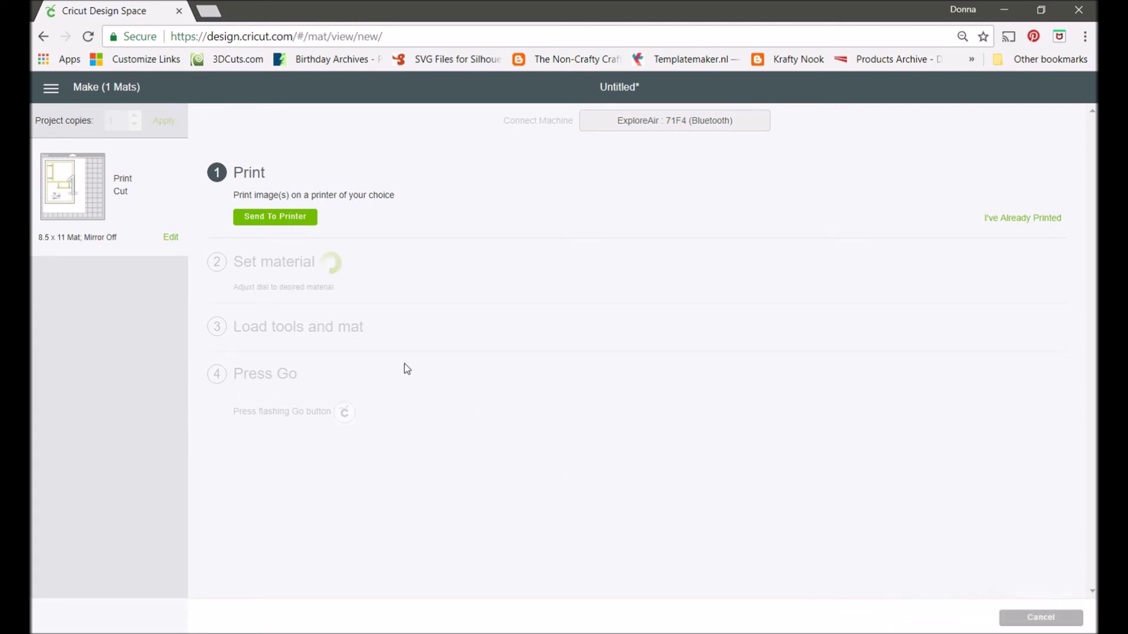
left_click(275, 218)
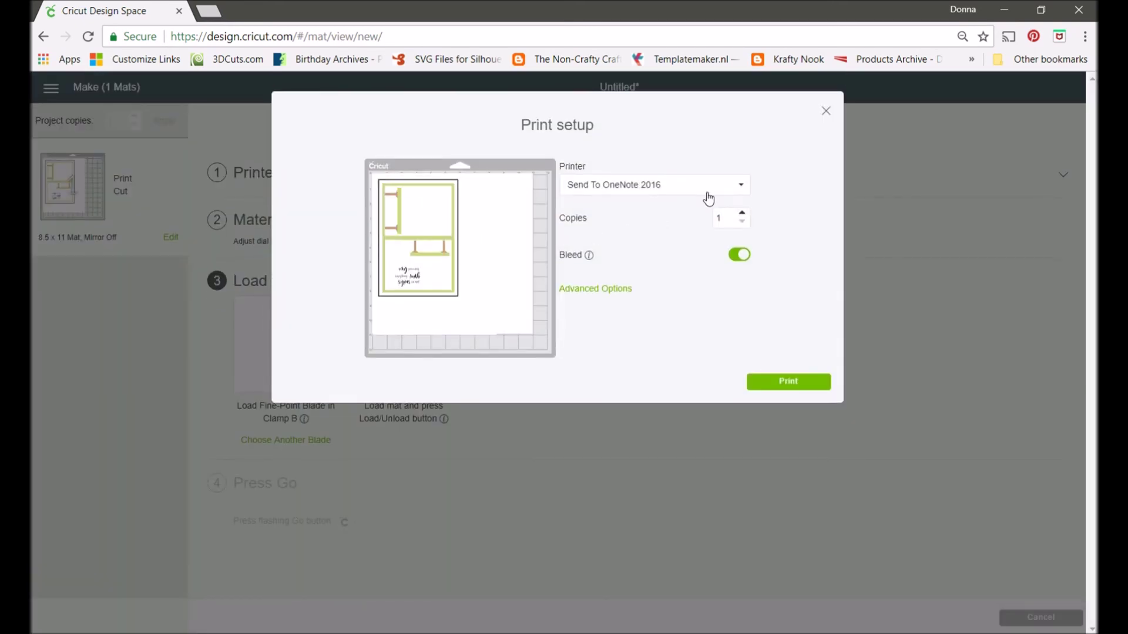
left_click(741, 188)
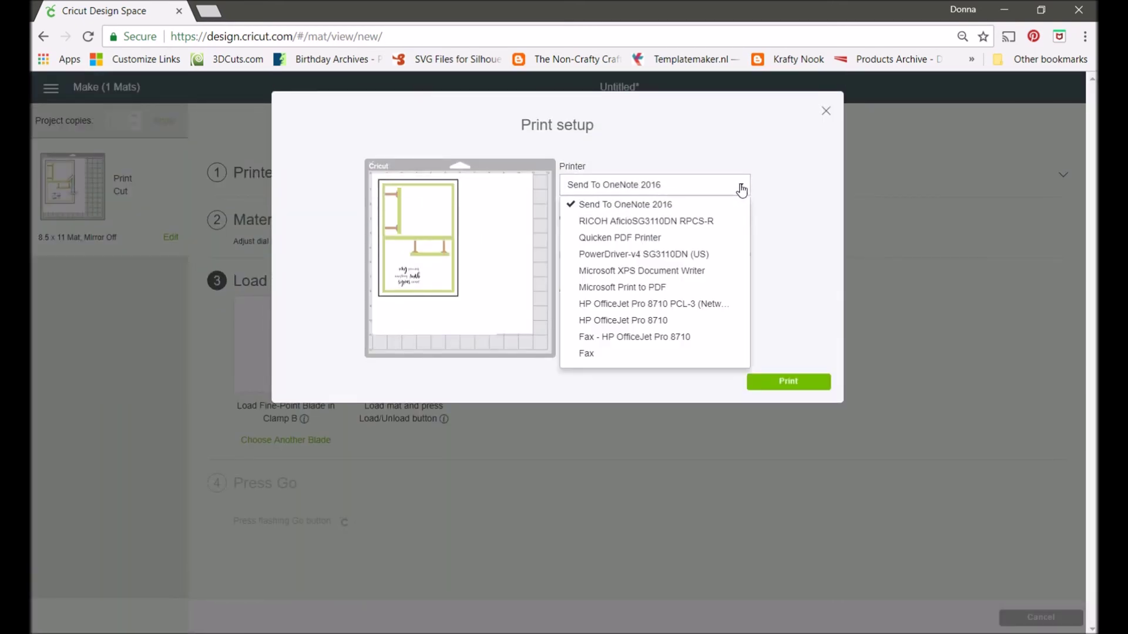
left_click(614, 287)
left_click(787, 385)
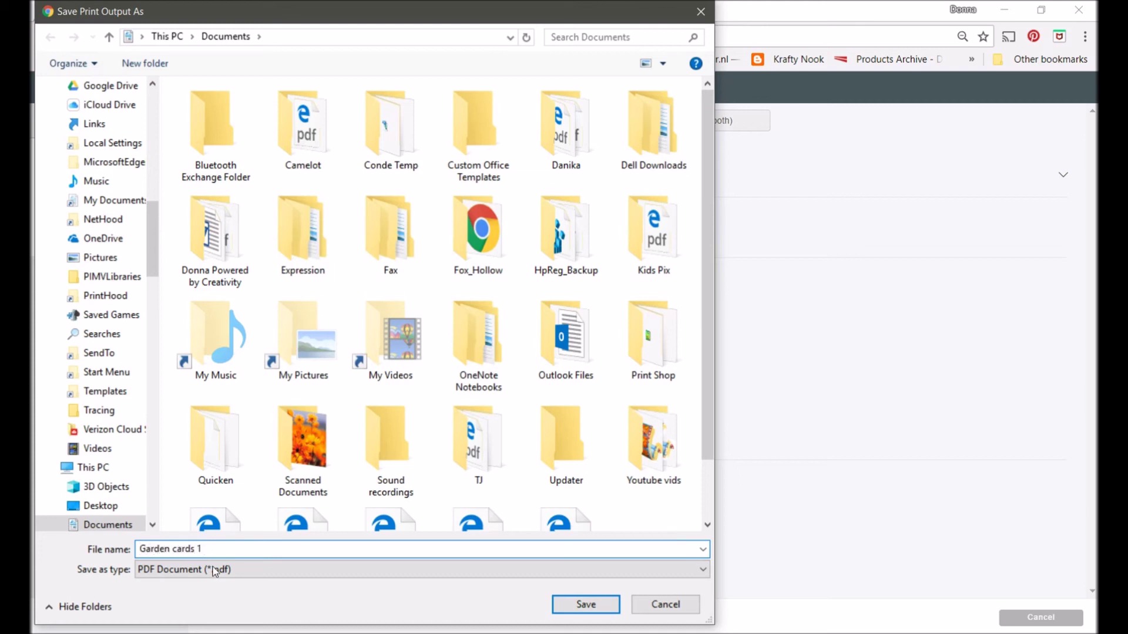
left_click(570, 607)
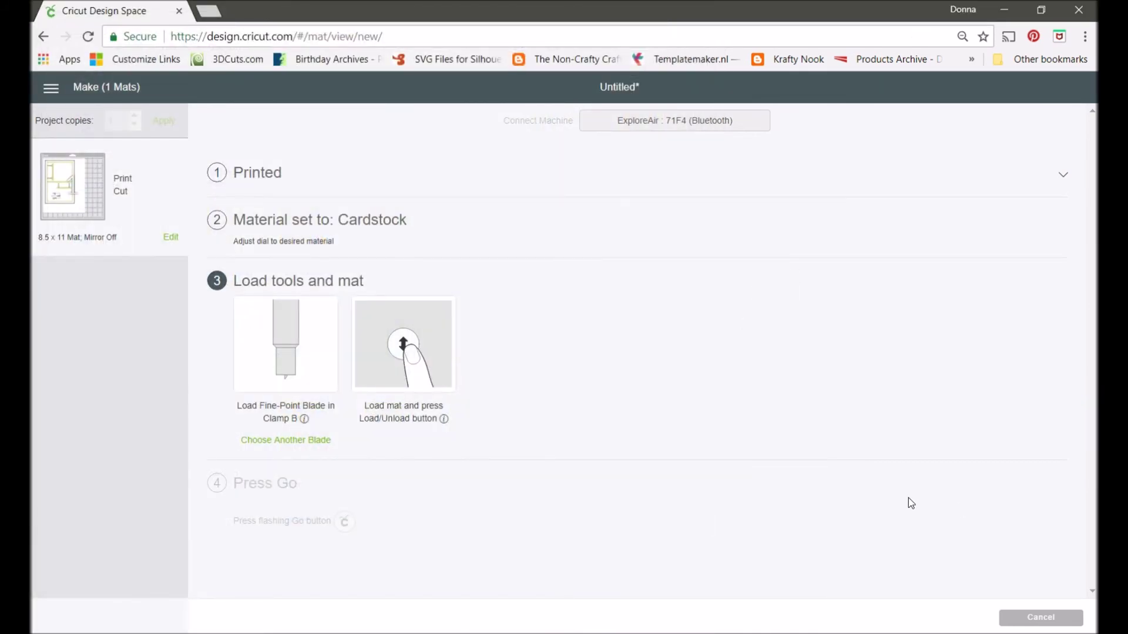
Cancel the current cut and return to the canvas with the attached cards.
left_click(1041, 617)
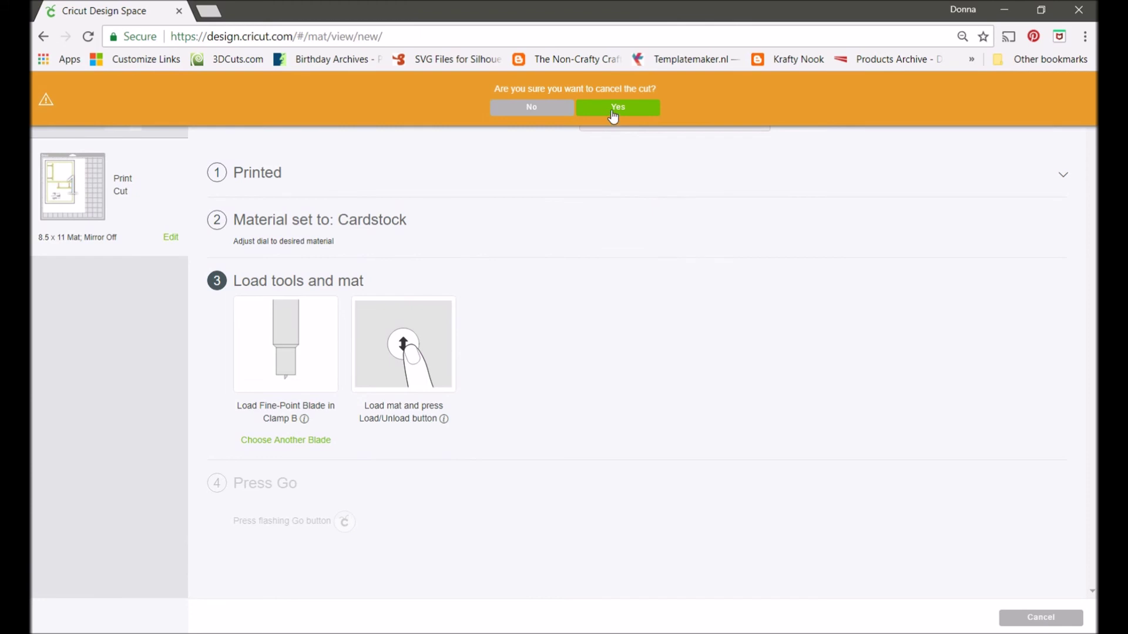
left_click(613, 113)
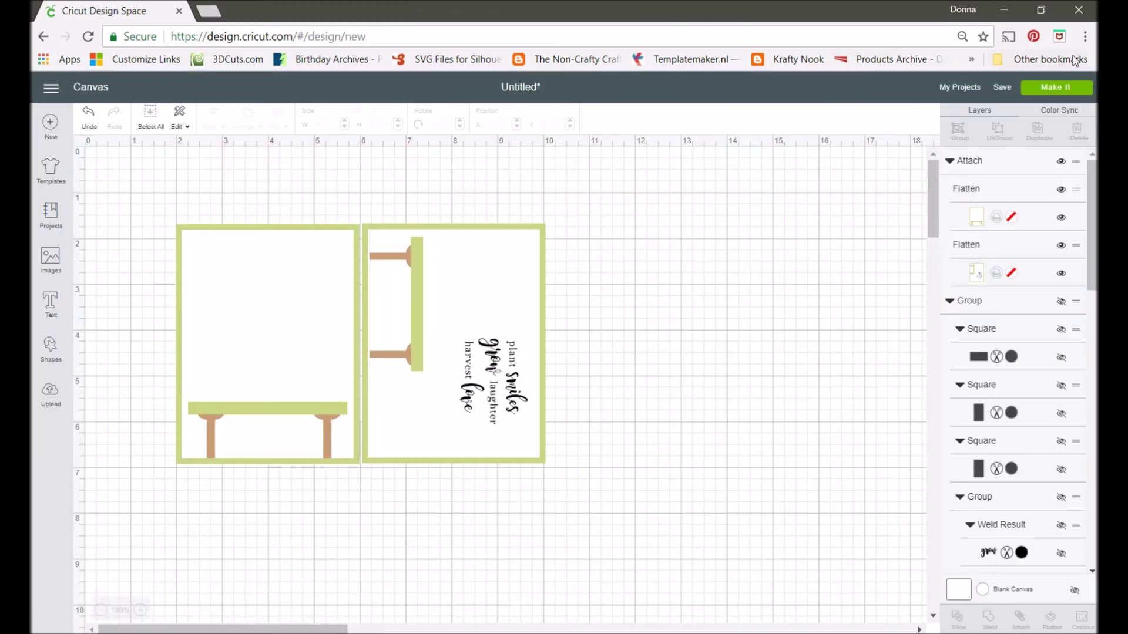
Try to print two copies of the attached cards with Microsoft Print to PDF, cancelling the file save and the cut.
left_click(1052, 88)
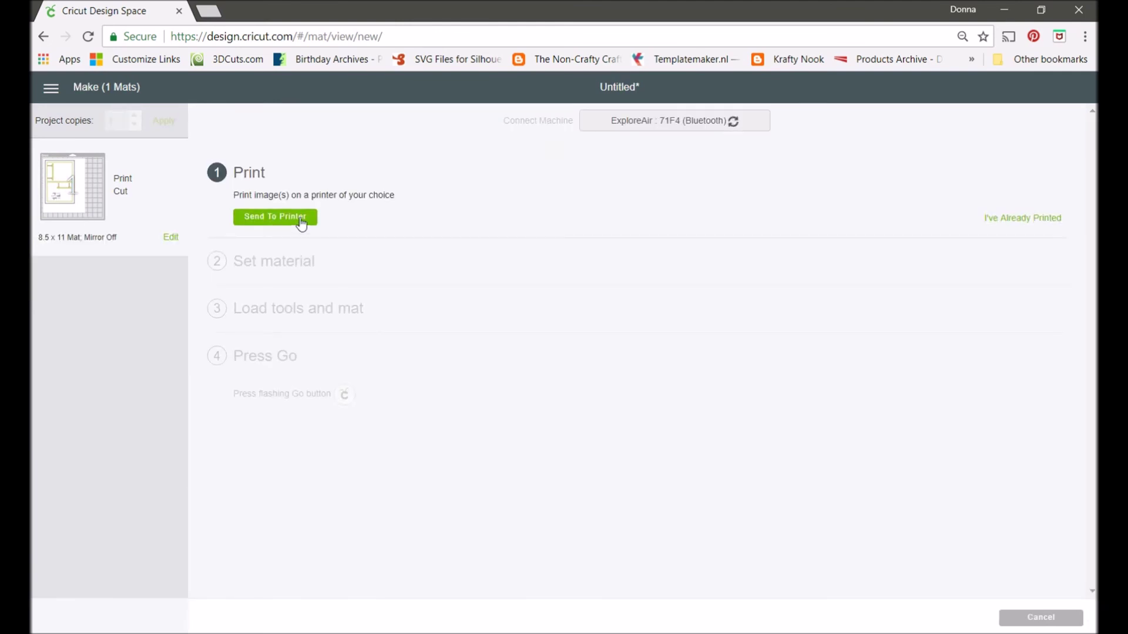
left_click(275, 217)
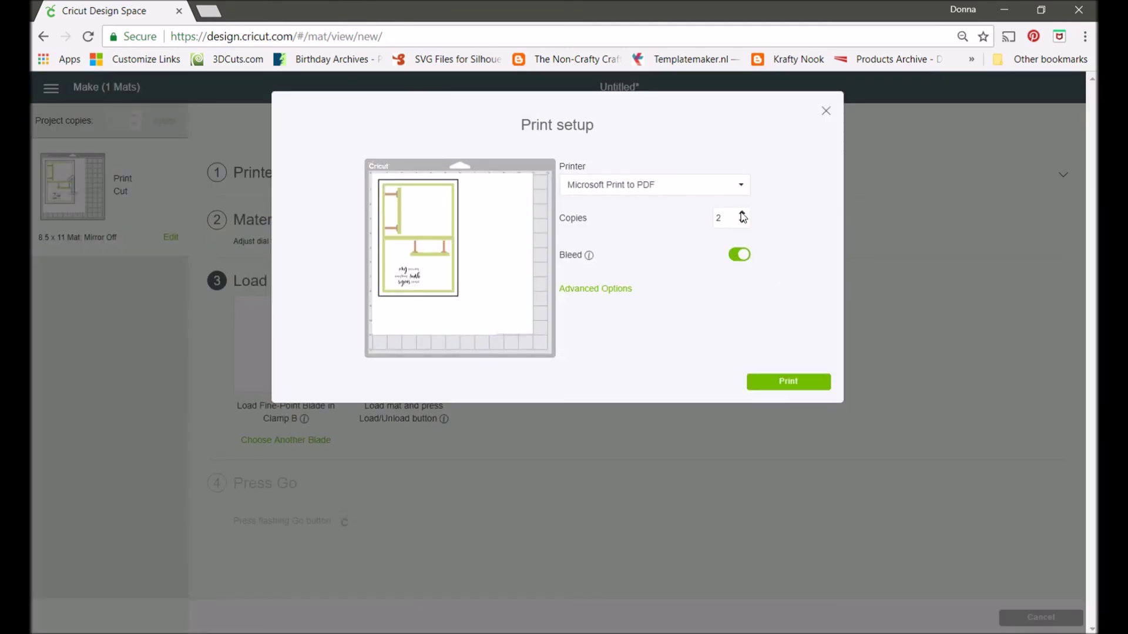
left_click(788, 383)
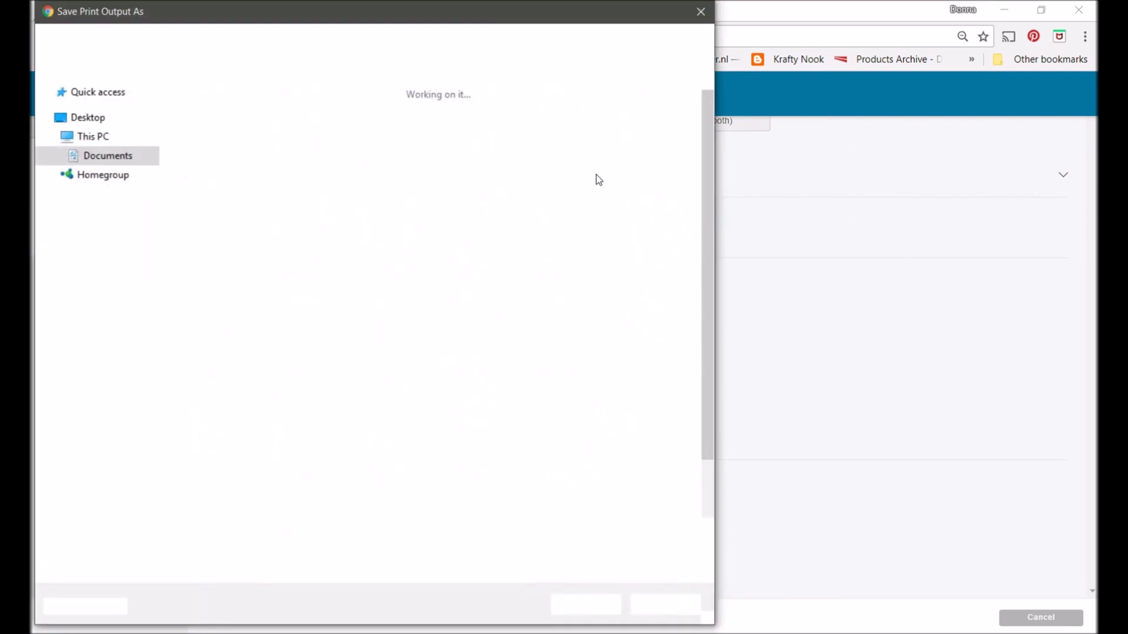
left_click(702, 10)
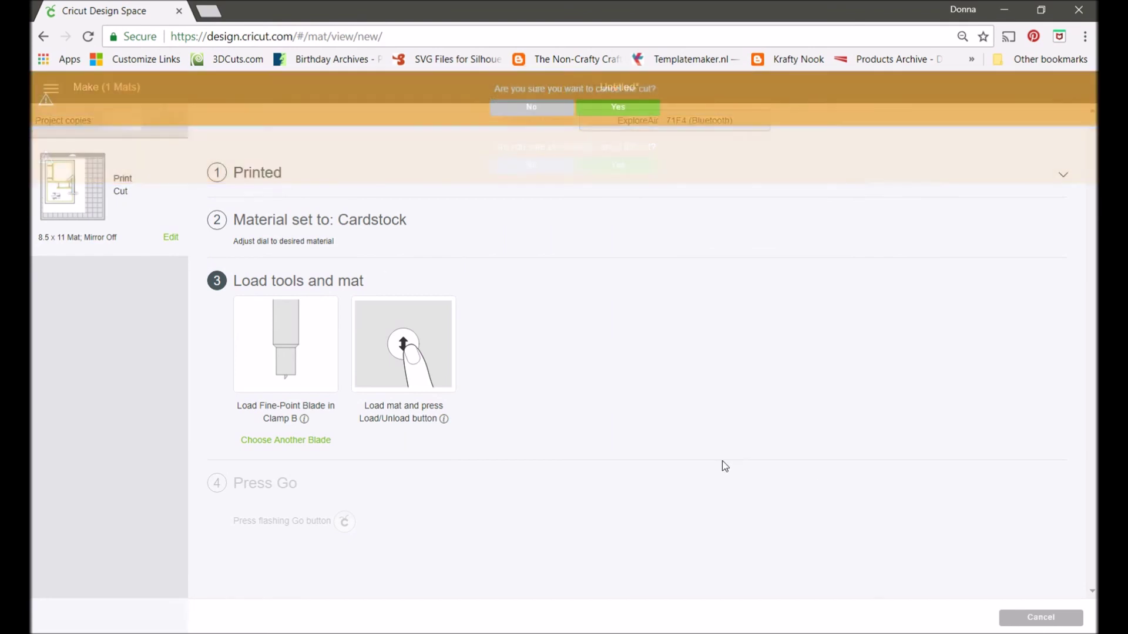
left_click(619, 109)
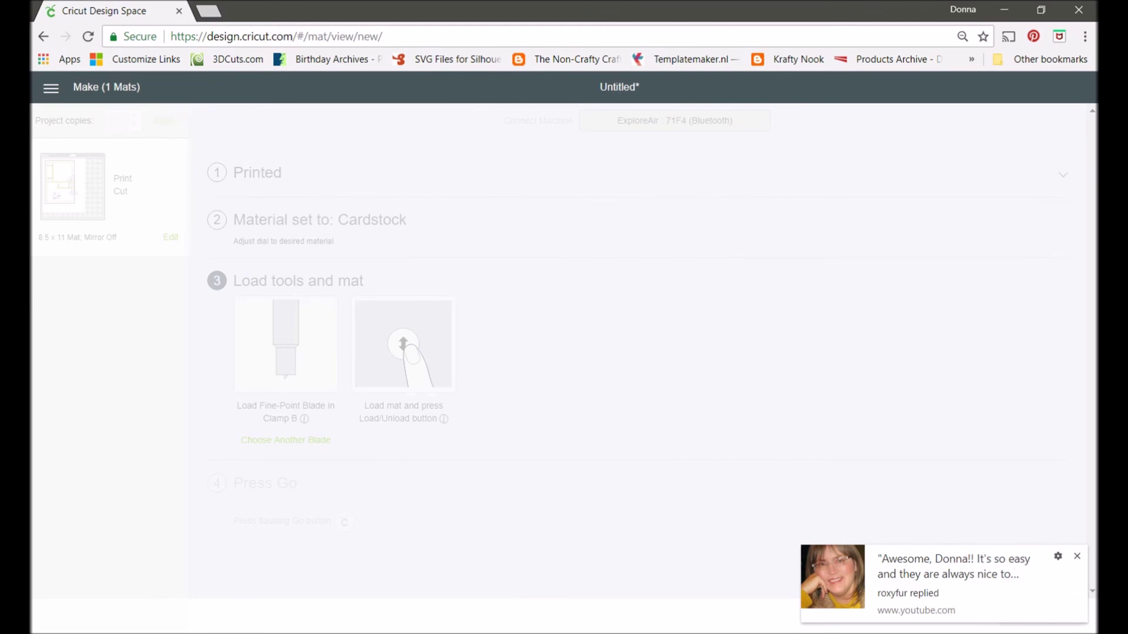
left_click(1078, 557)
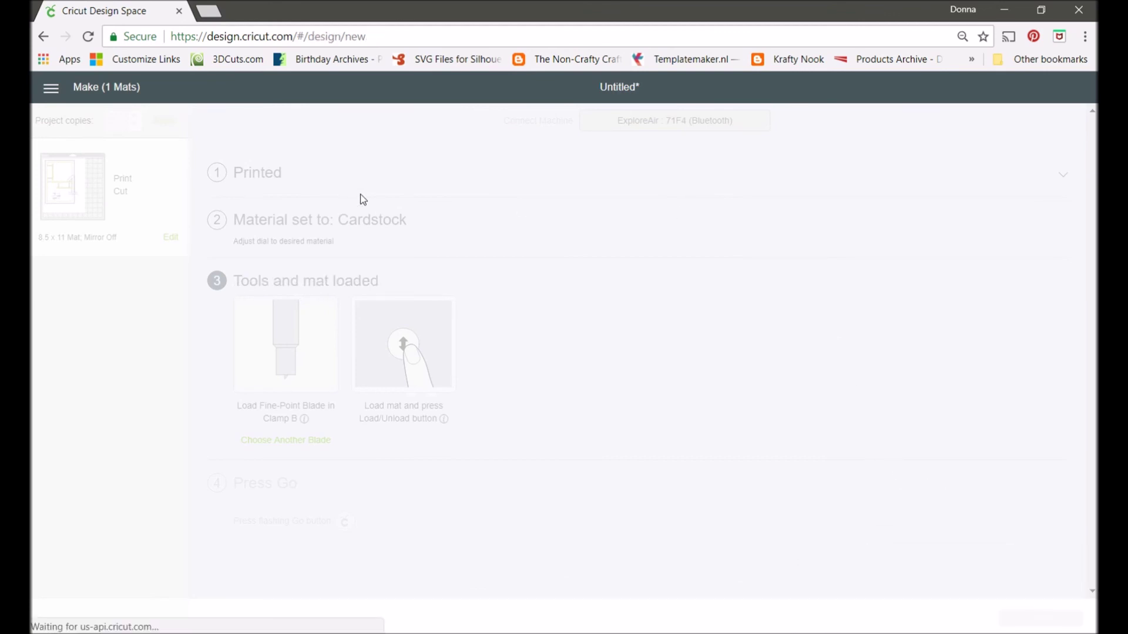
Save the project under the name "Garden Card 1", keeping it public.
left_click(1002, 88)
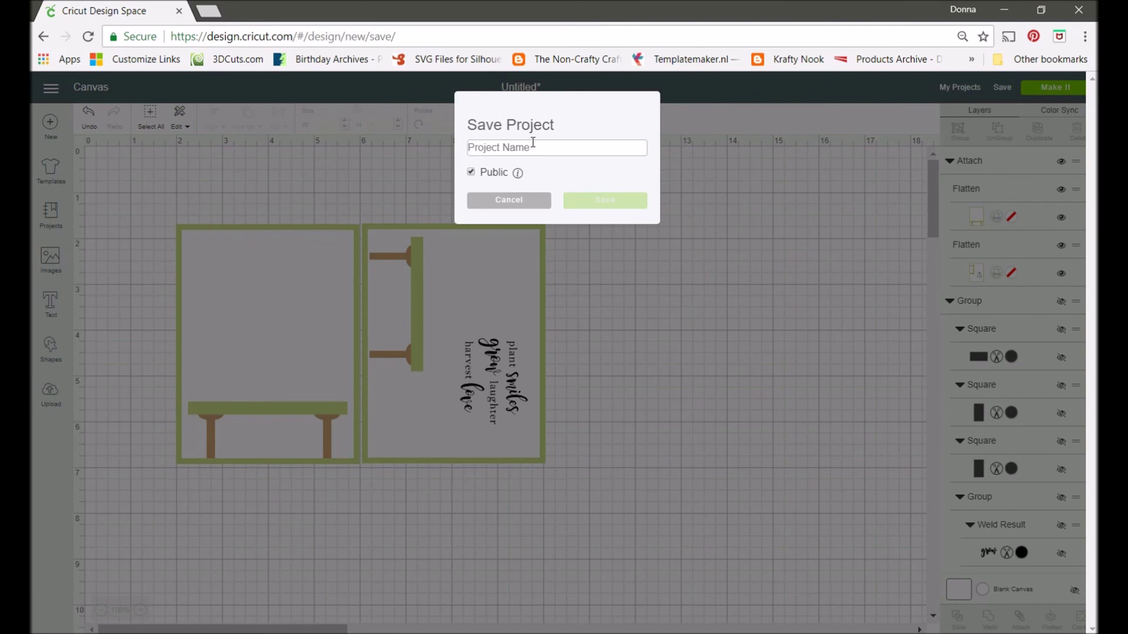
left_click(533, 147)
type("Garden Card 1")
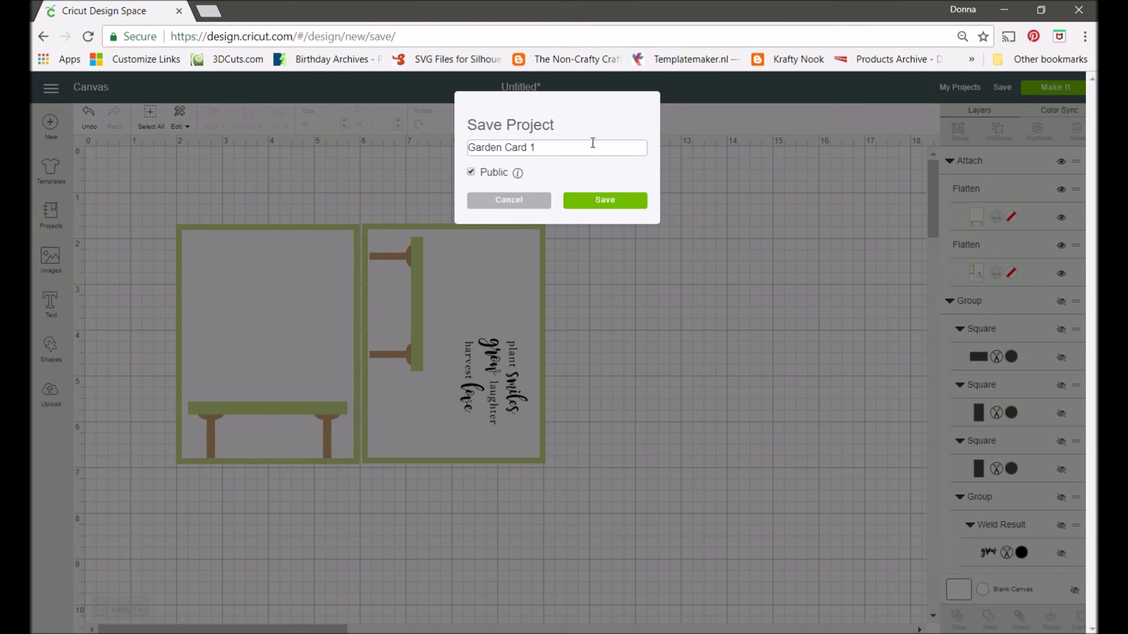
left_click(611, 202)
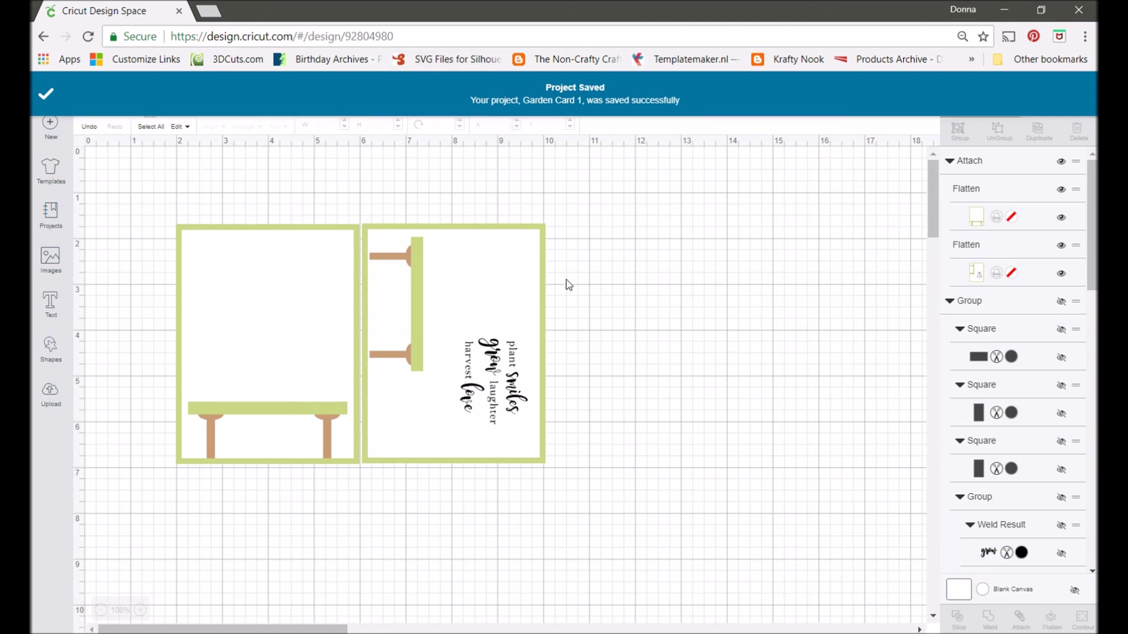
Send the attached cards through the mat preview and print three copies on the HP OfficeJet Pro 8710 with bleed on.
left_click(513, 303)
left_click(831, 210)
left_click(1078, 88)
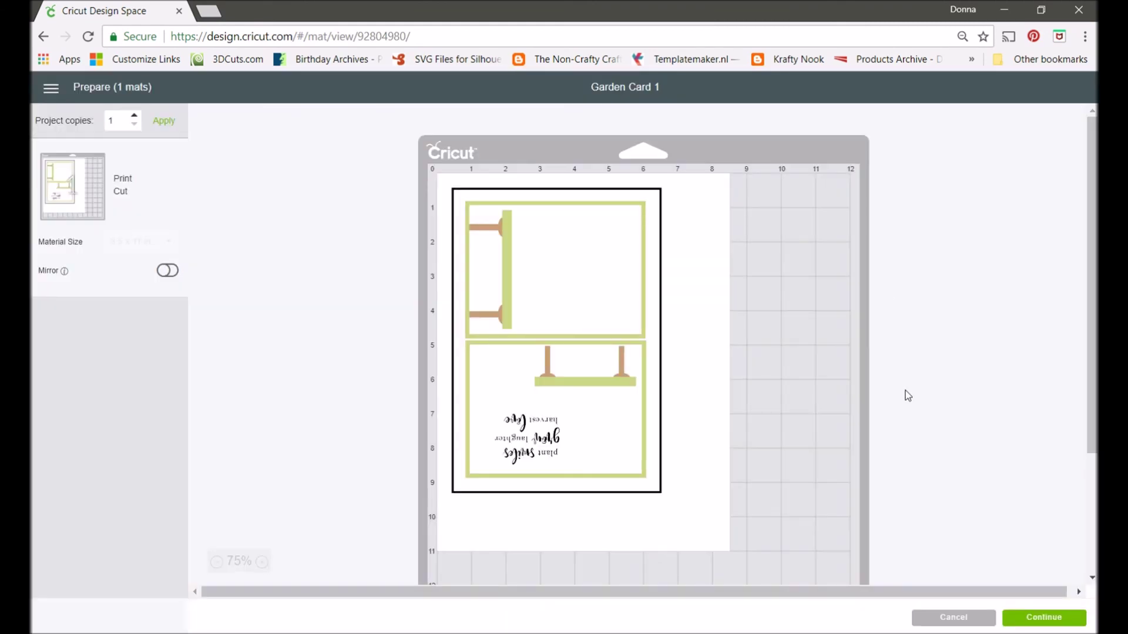
left_click(1041, 617)
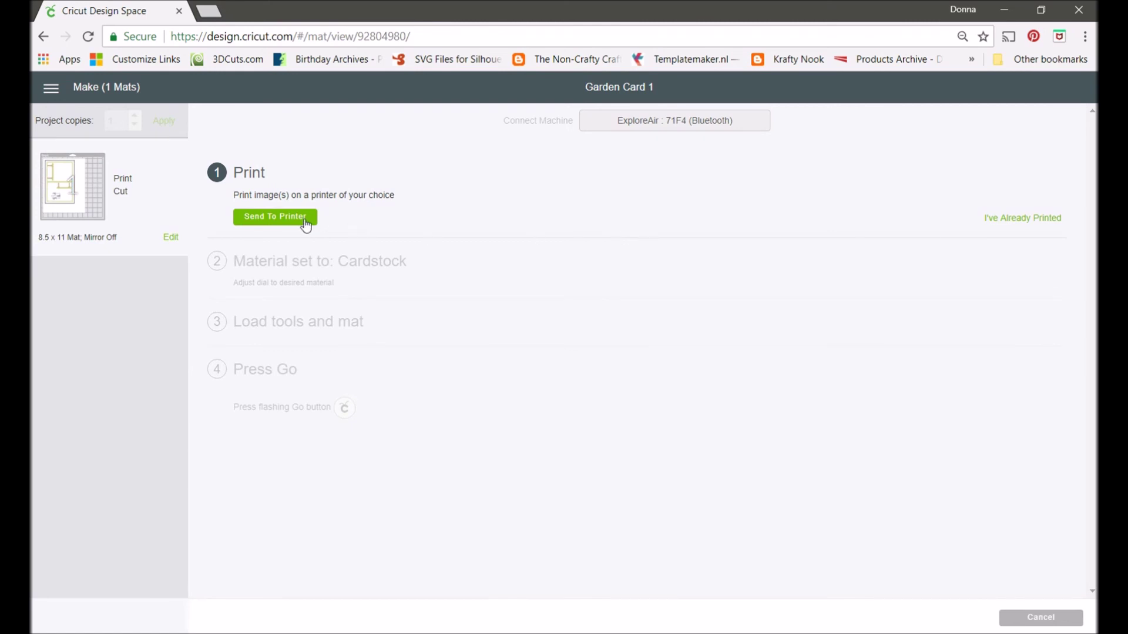
left_click(275, 217)
left_click(738, 190)
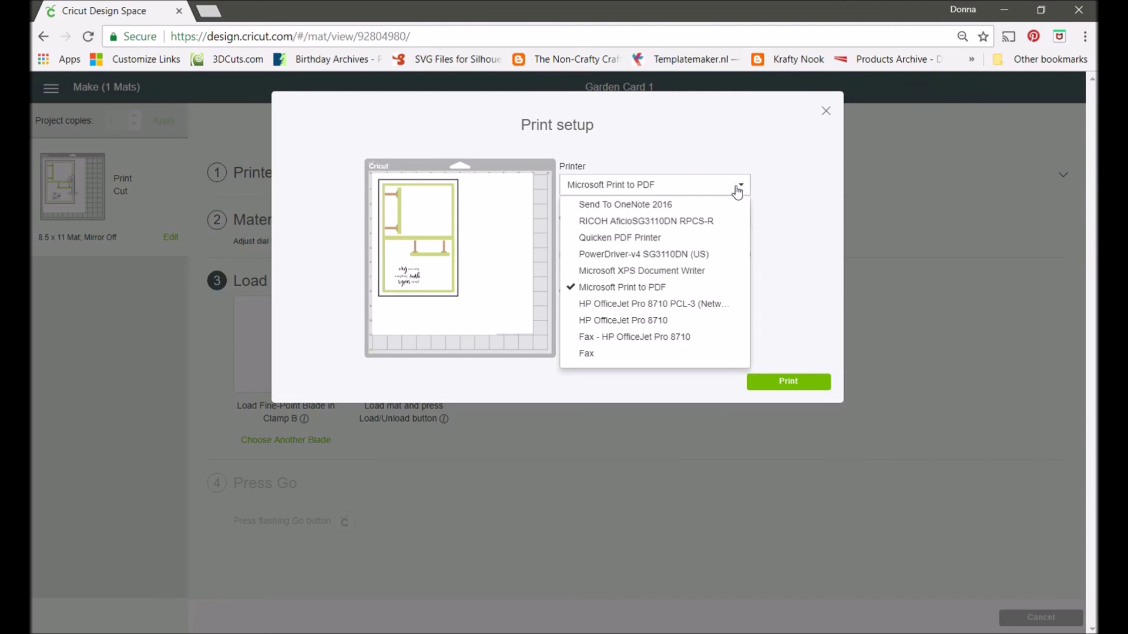
left_click(649, 321)
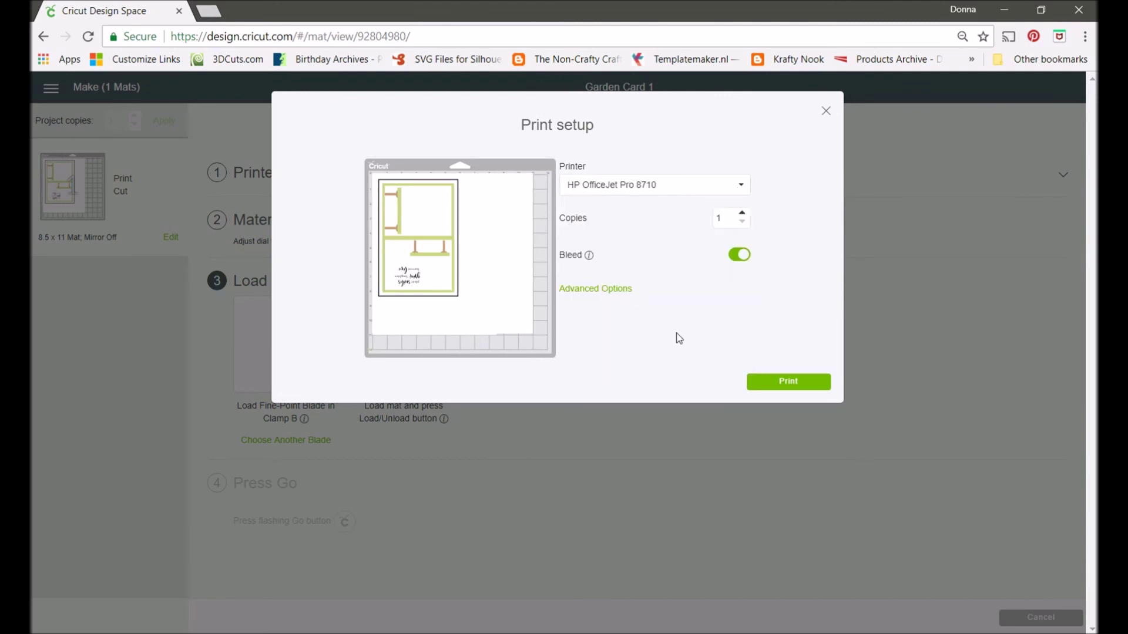
left_click(742, 188)
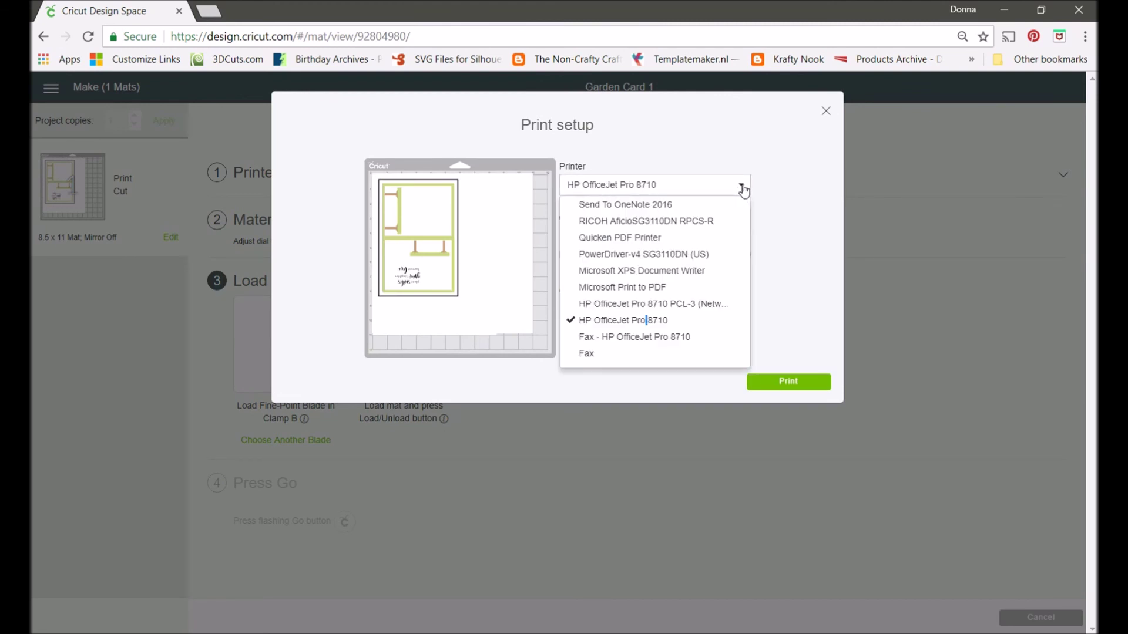
left_click(660, 324)
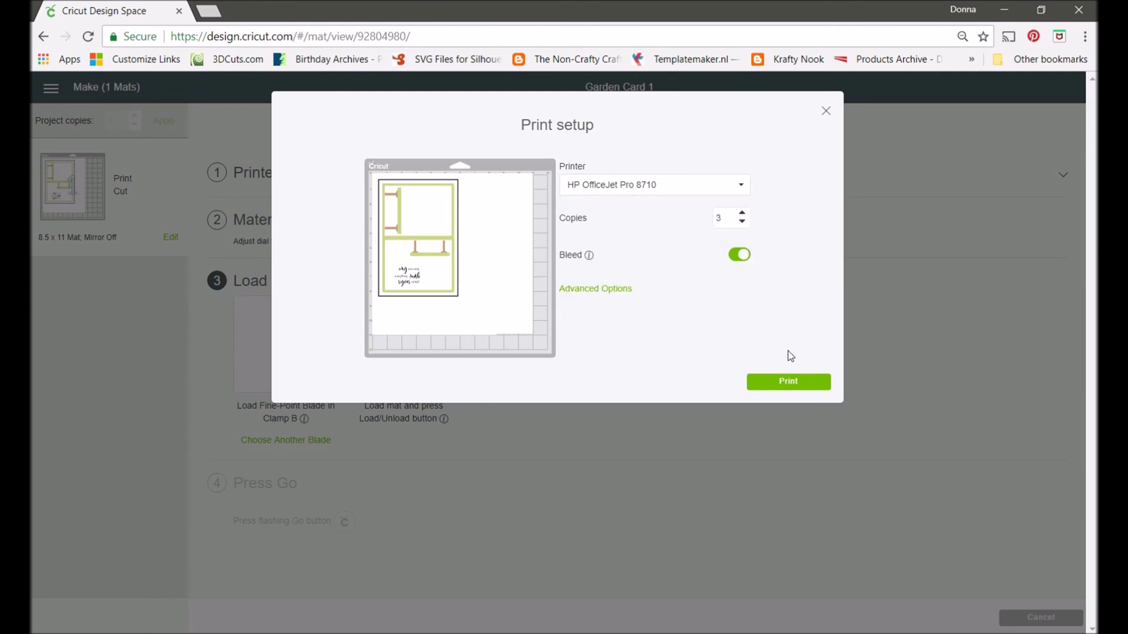
left_click(788, 388)
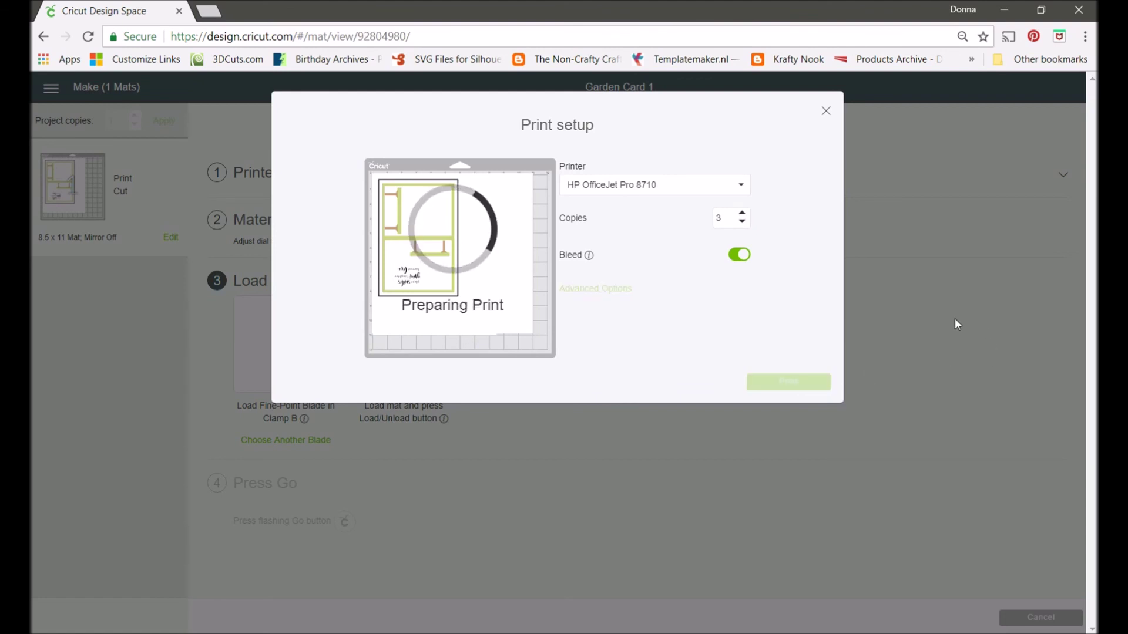